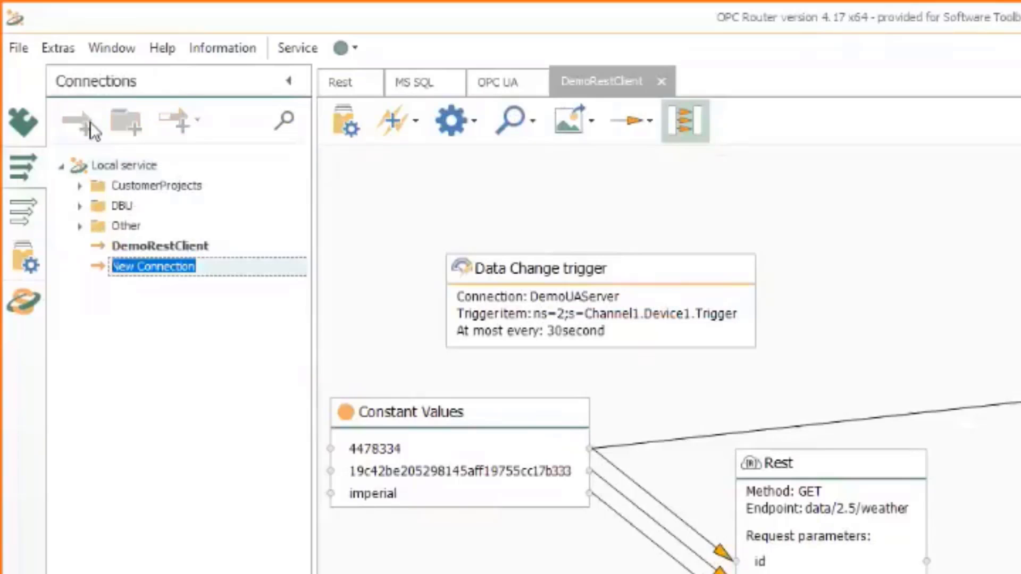
Rename the new connection from API_GET_TEST to API_GET_Demo and commit the name
text(A)
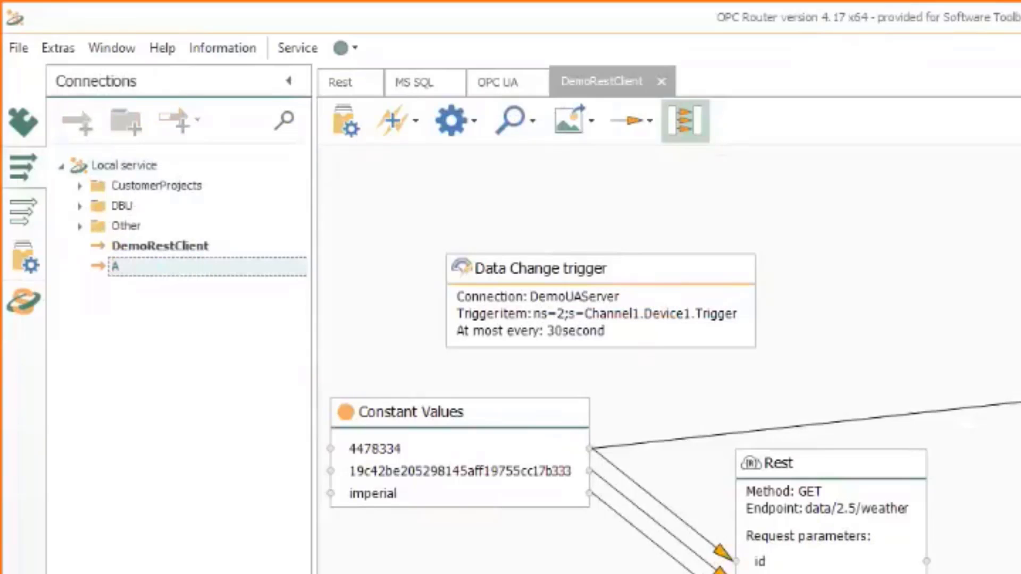
text(PI_GET_TEST)
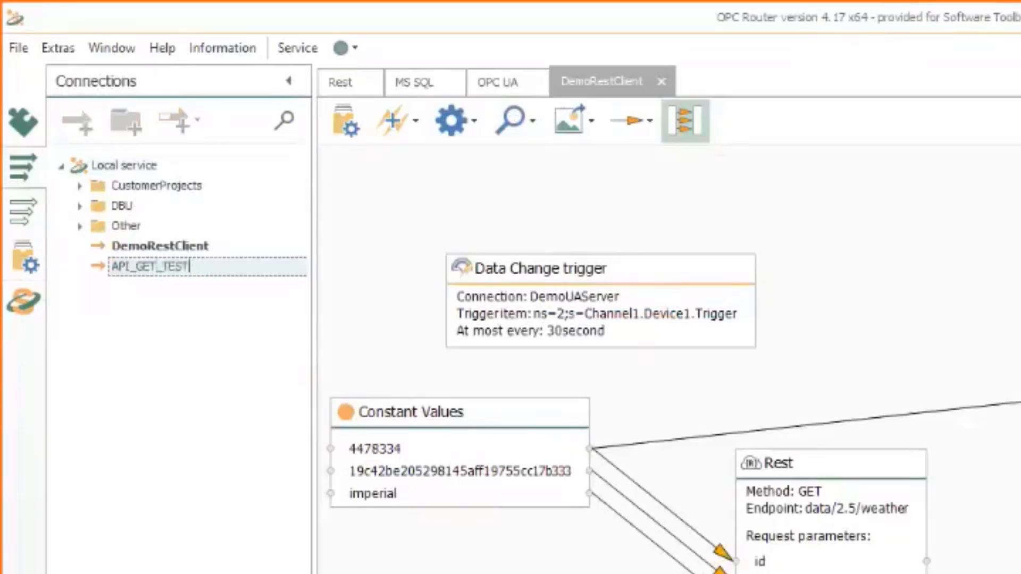
key(BackSpace)
key(BackSpace)
key(BackSpace)
key(BackSpace)
text(Demo)
key(Return)
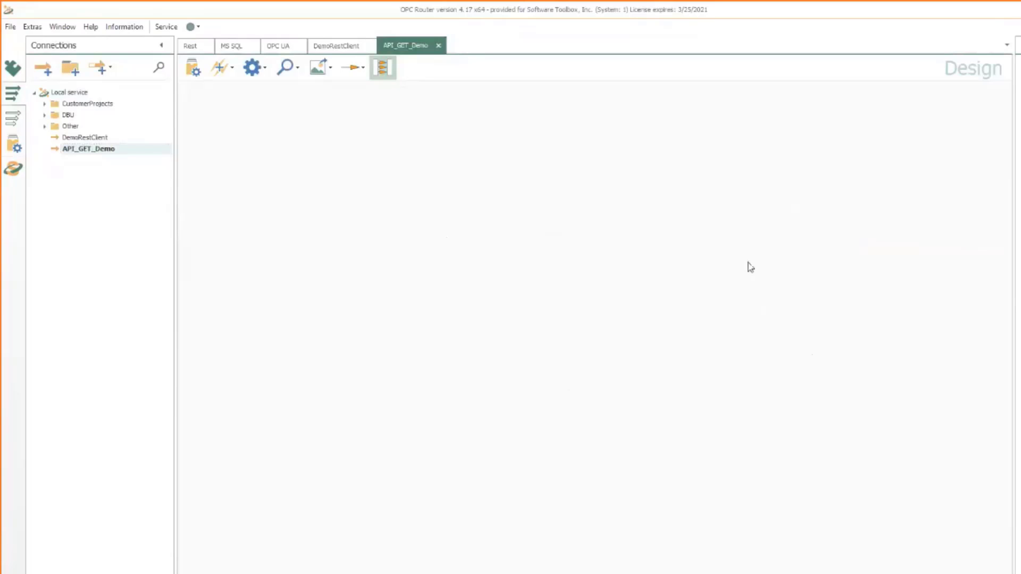
Place OPC Data Access, Database and Rest transfer objects on the API_GET_Demo canvas
scroll(1015, 191, up, 7)
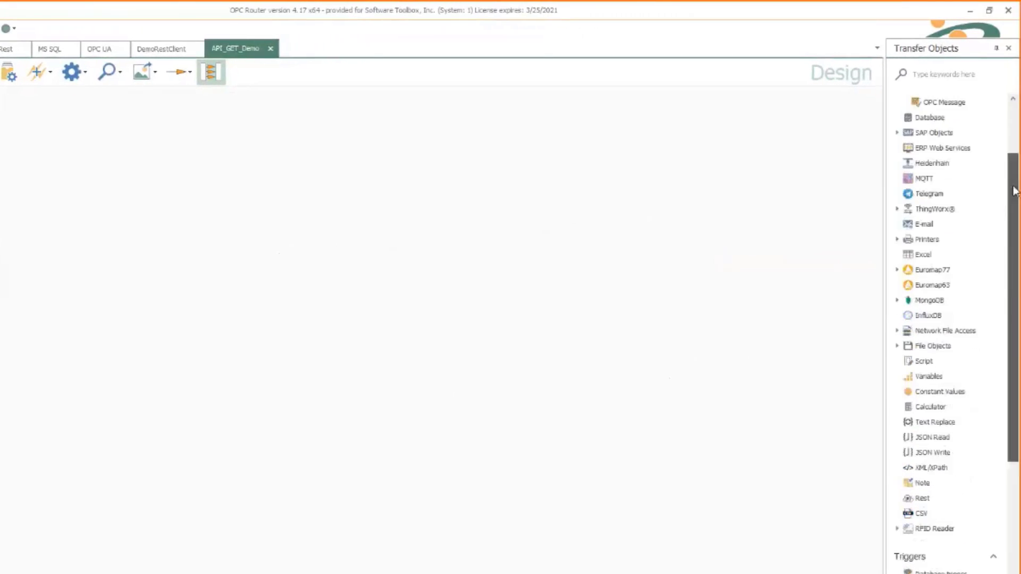
scroll(1015, 191, down, 7)
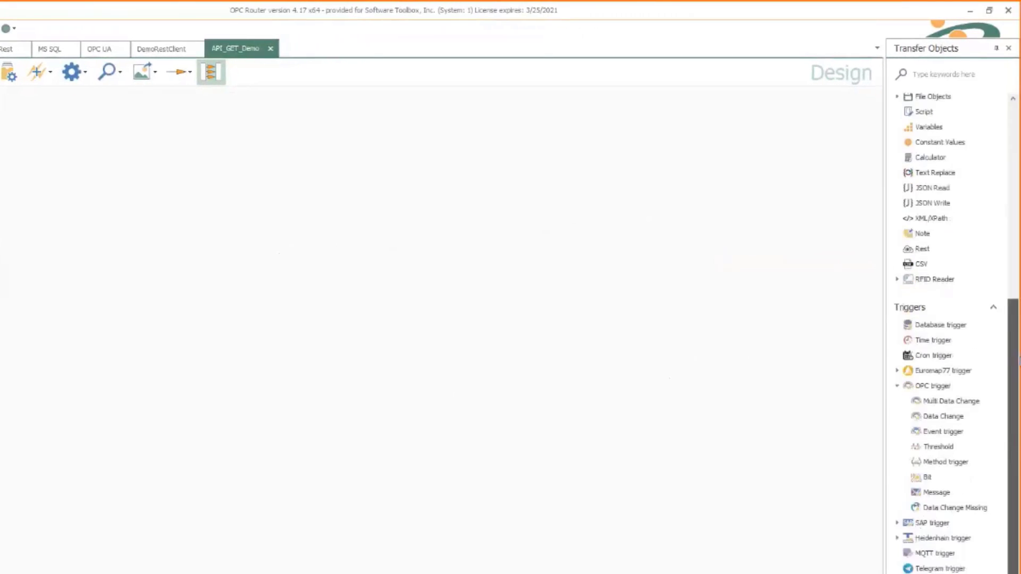
scroll(988, 125, up, 8)
drag(936, 145, 649, 172)
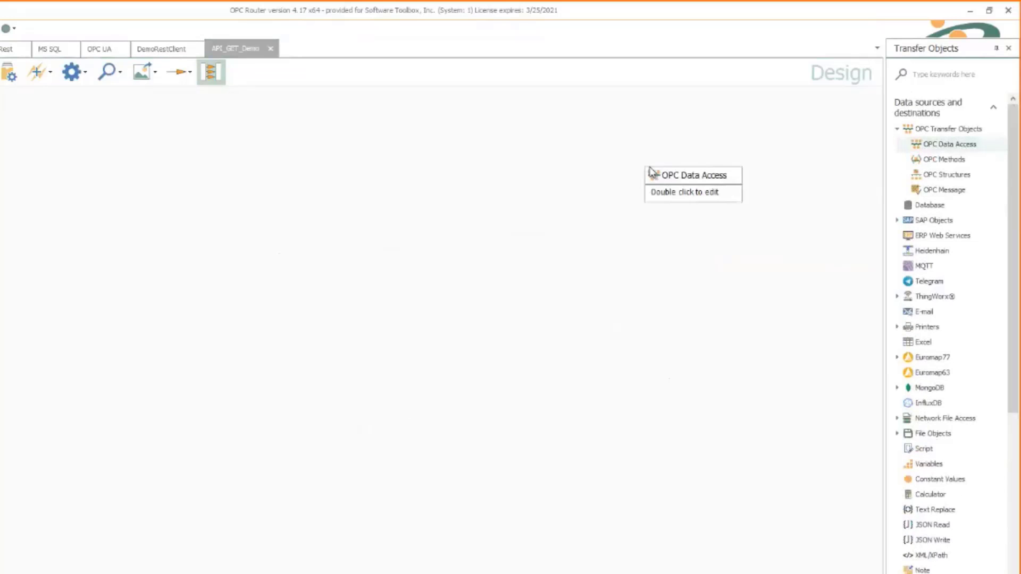
drag(687, 346, 662, 379)
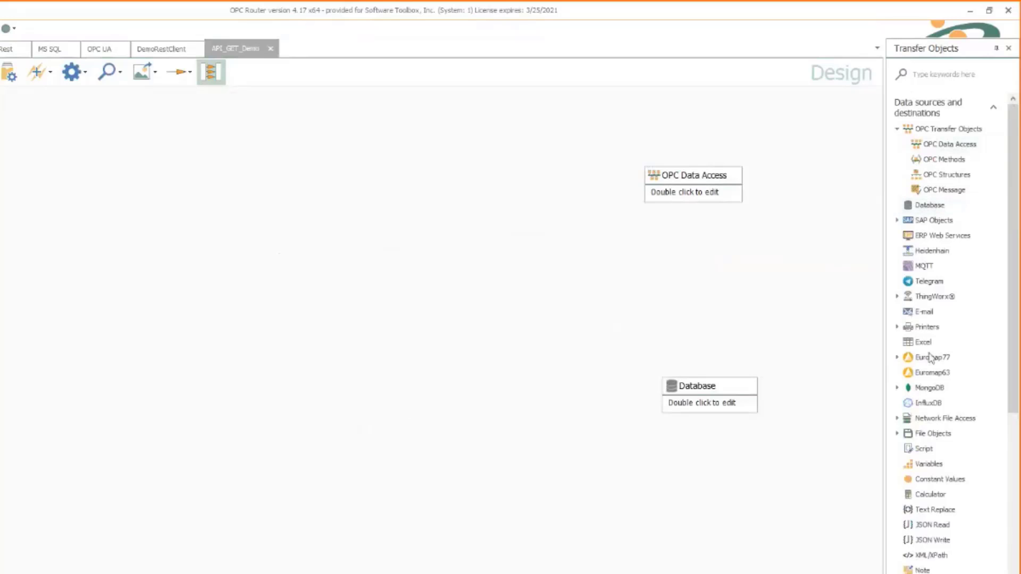
drag(287, 337, 220, 257)
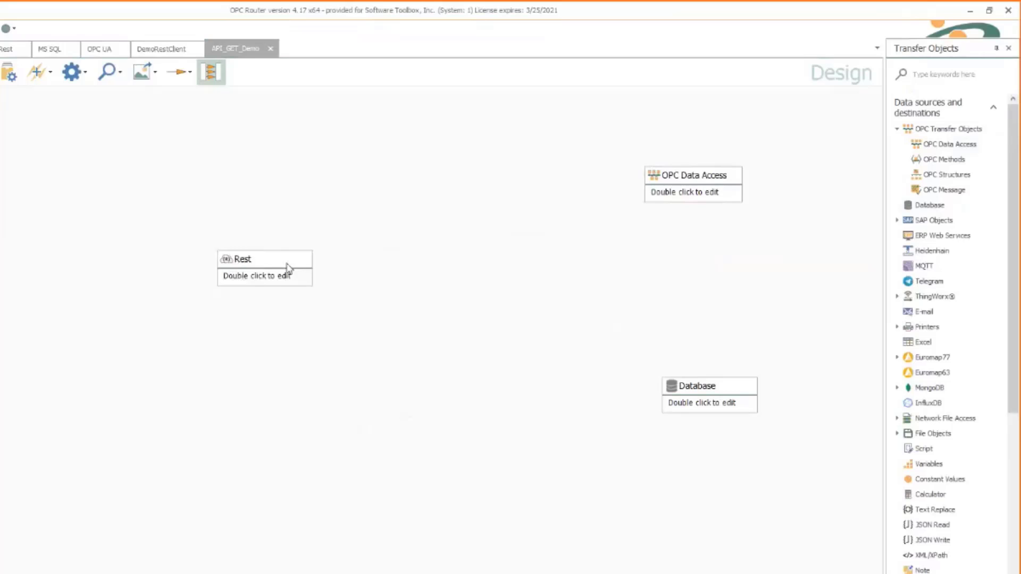
drag(288, 267, 242, 267)
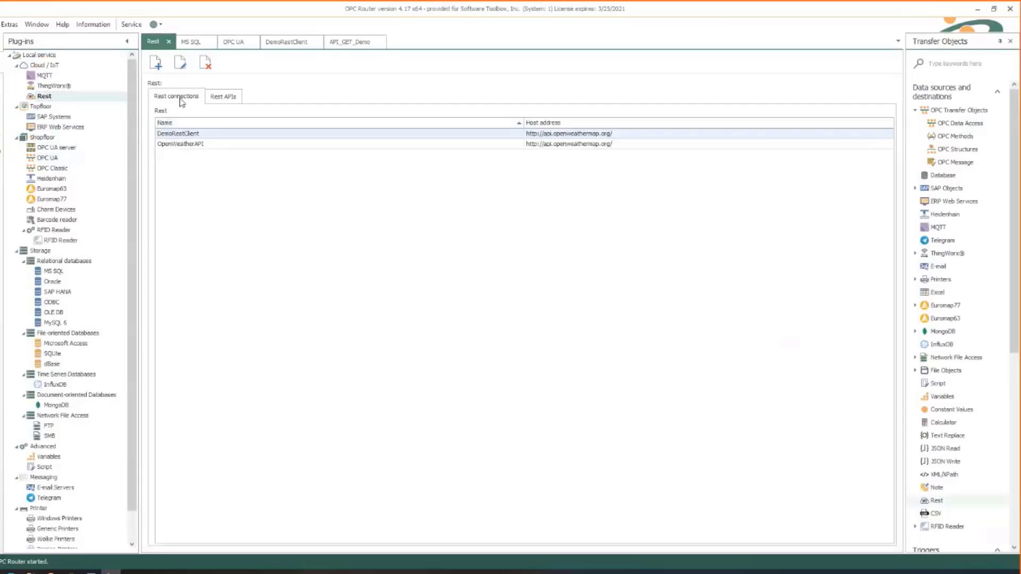
Create a new REST API named DempAPI listening on port 8585
click(227, 99)
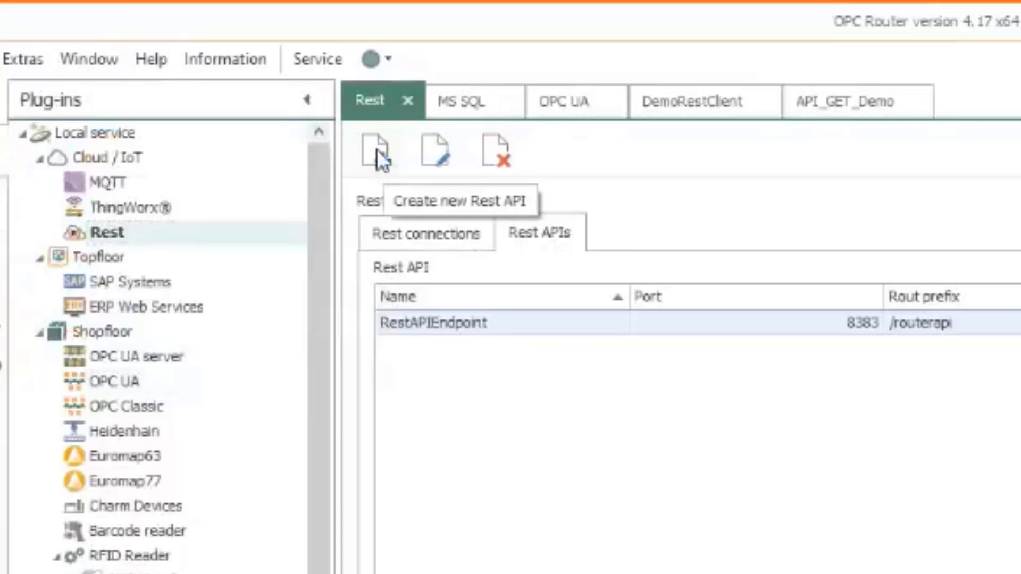
click(377, 152)
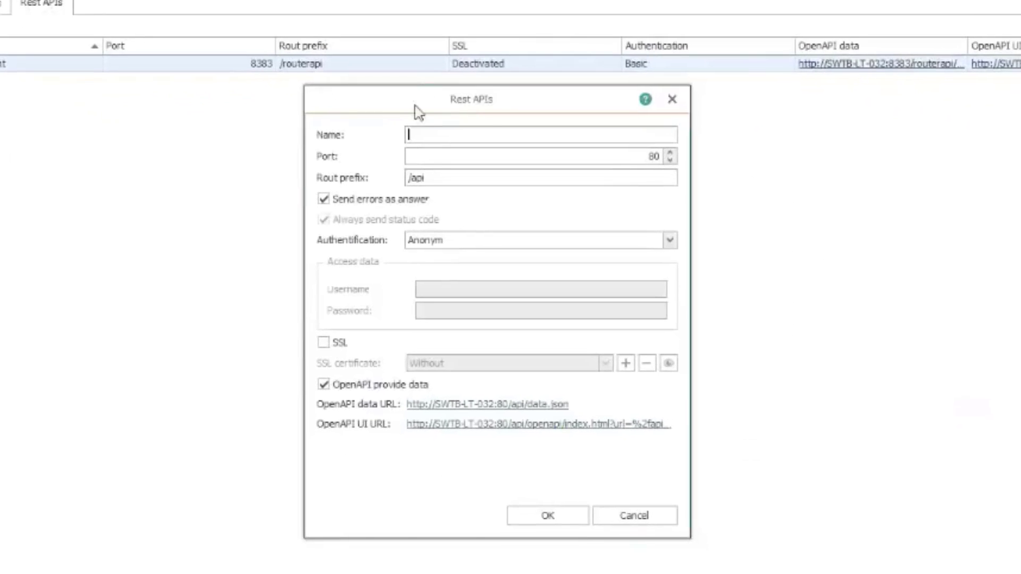
drag(539, 155, 384, 177)
text(DempAPI)
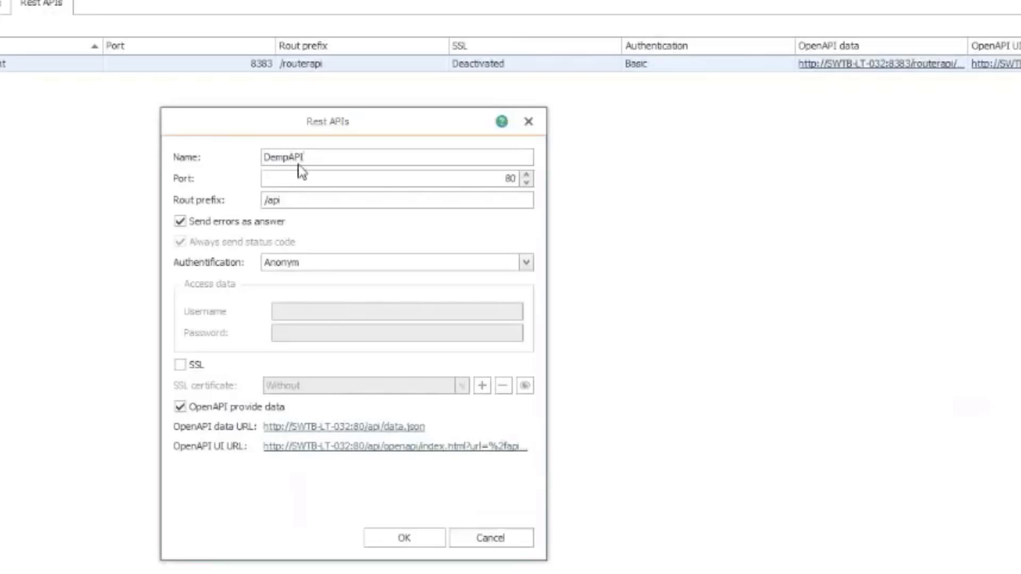
double_click(510, 179)
text(8585)
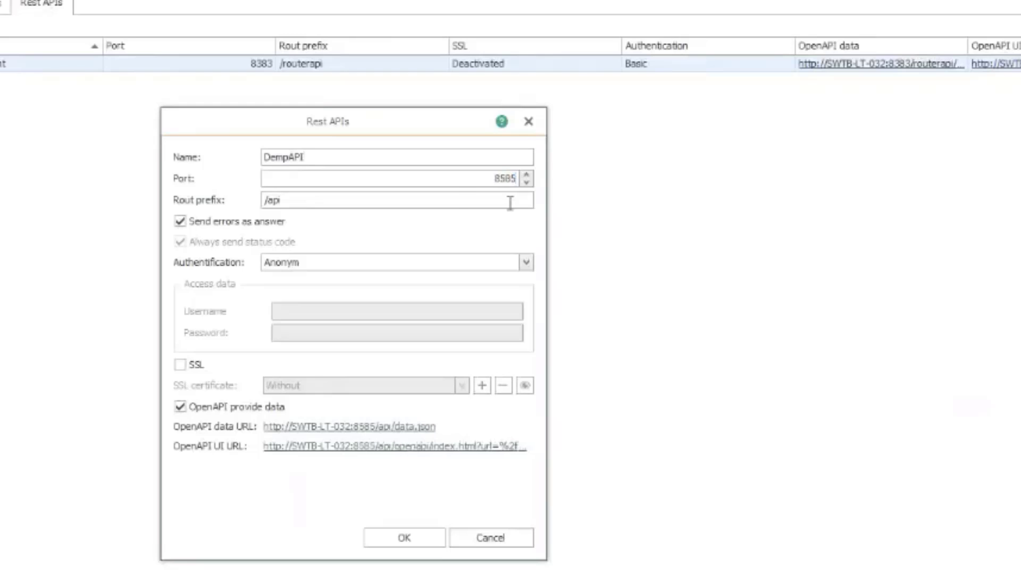
Change the DempAPI route prefix from /api to /demorouterapi
double_click(267, 201)
key(End)
double_click(271, 199)
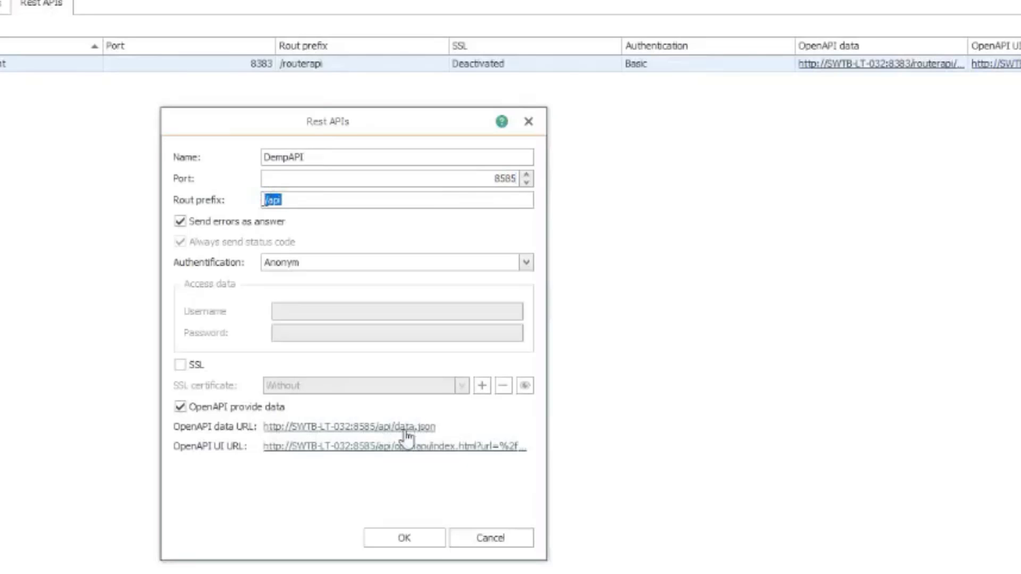
click(293, 202)
double_click(292, 201)
text(demorouterapi)
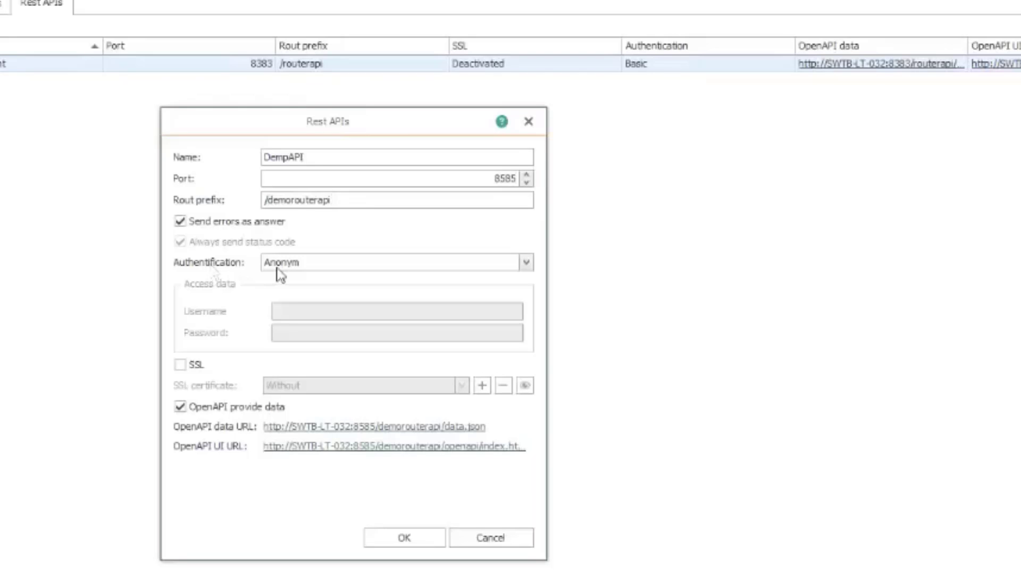
Switch DempAPI to Basic authentication, enter a username and password, and save it
click(306, 263)
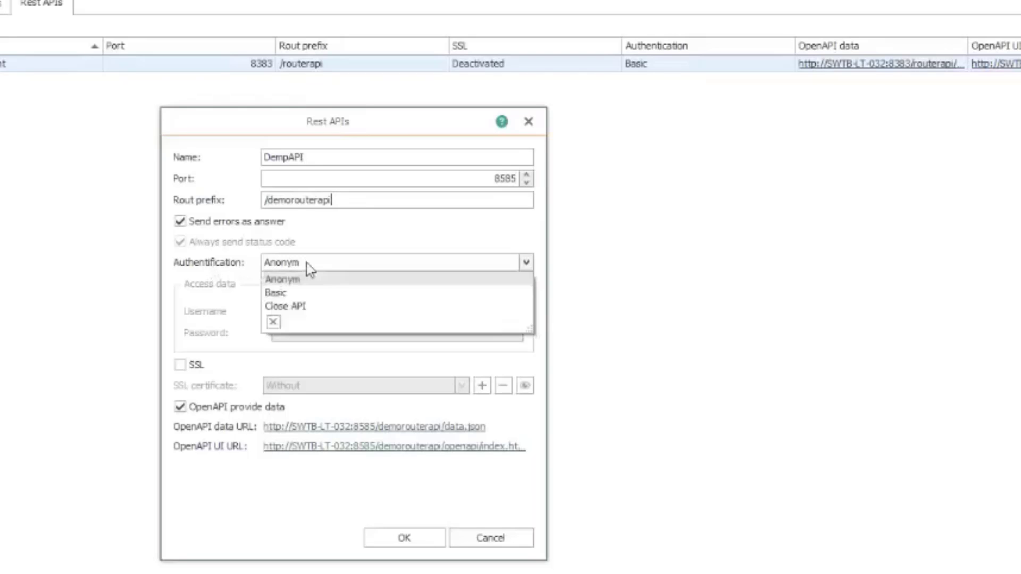
click(303, 296)
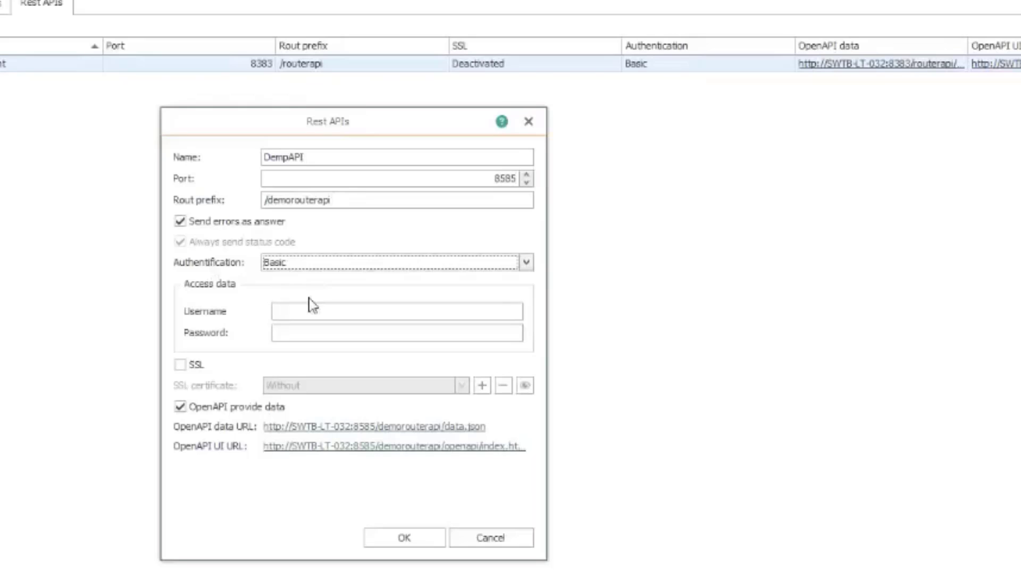
click(313, 309)
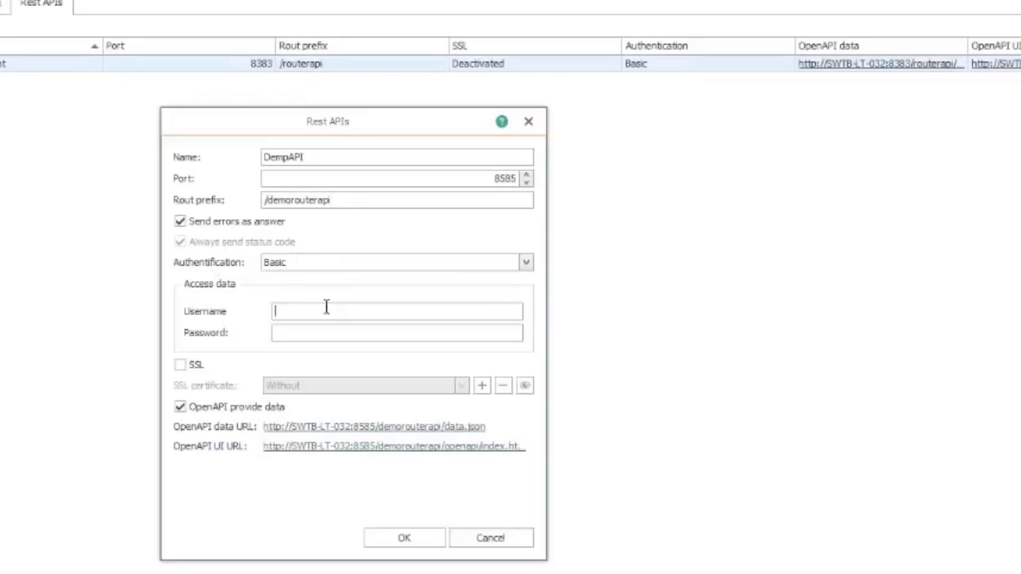
text(user)
key(Tab)
text(user)
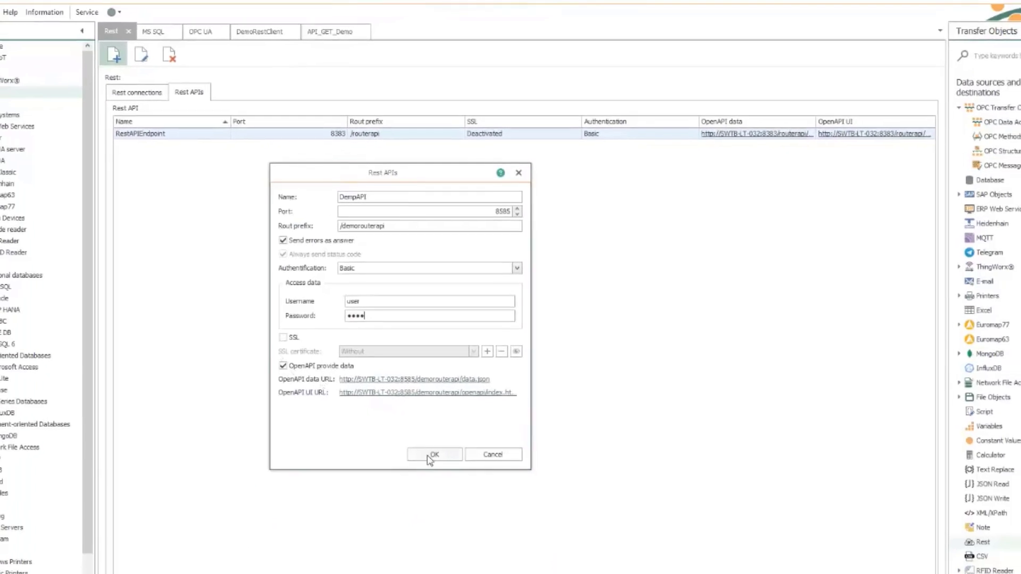
click(429, 459)
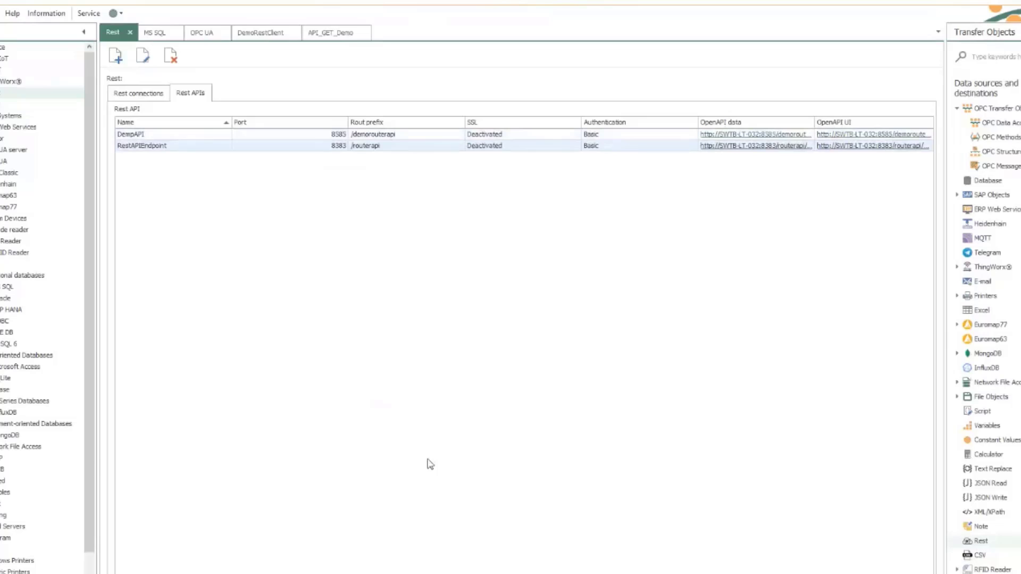
Delete the Rest block from the API_GET_Demo canvas
click(323, 33)
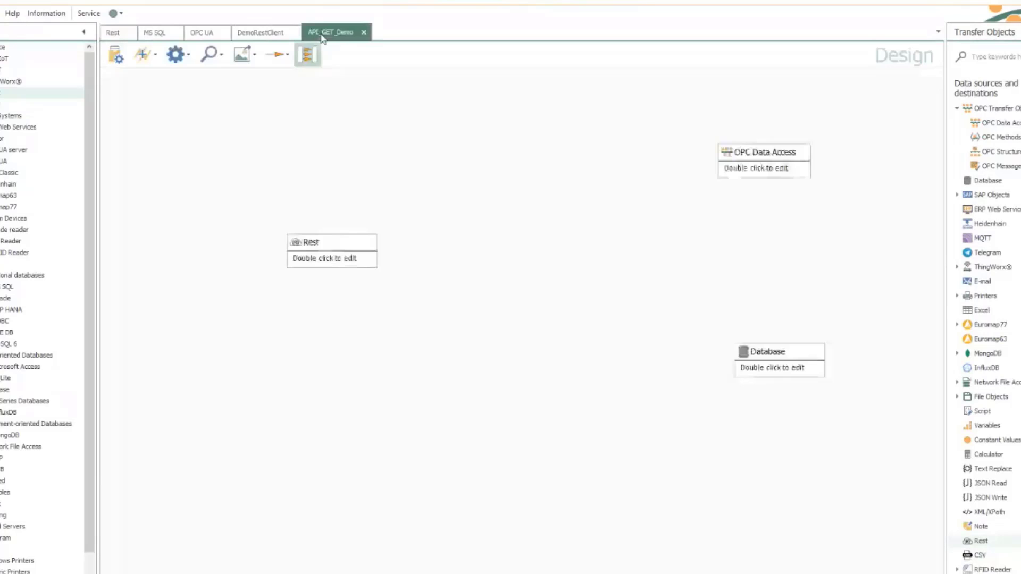
drag(344, 244, 285, 227)
double_click(237, 265)
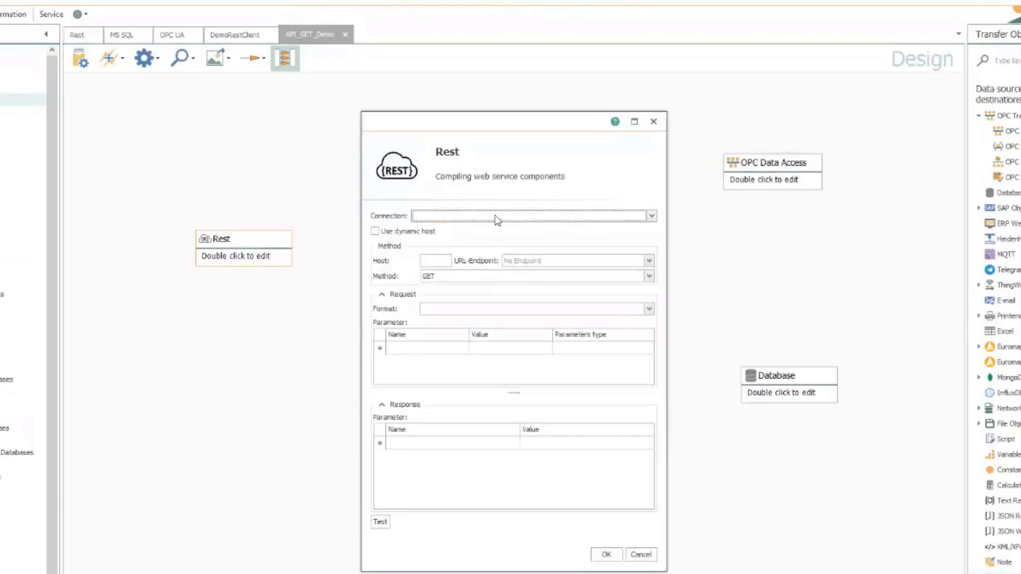
click(499, 239)
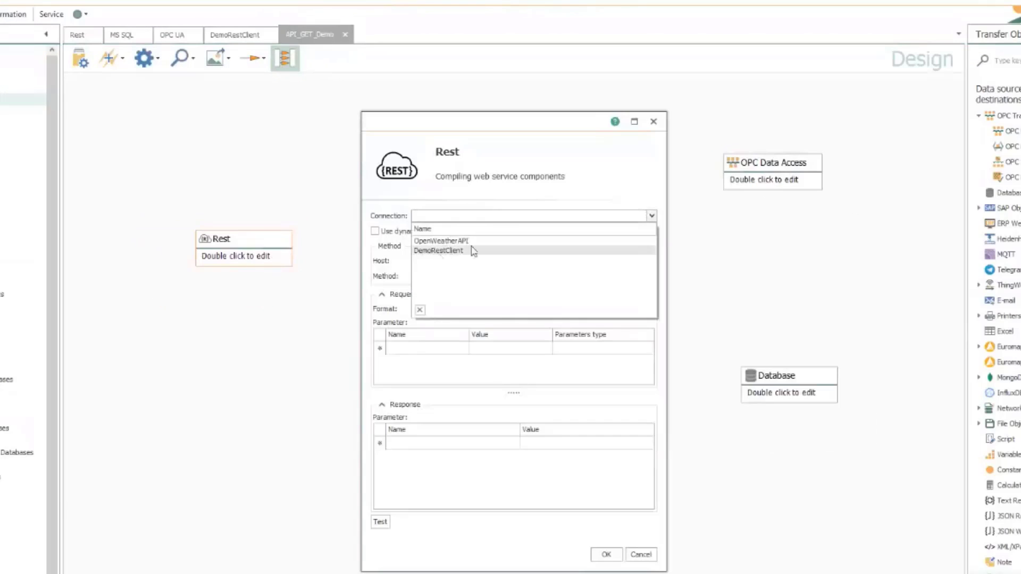
key(Escape)
key(Escape)
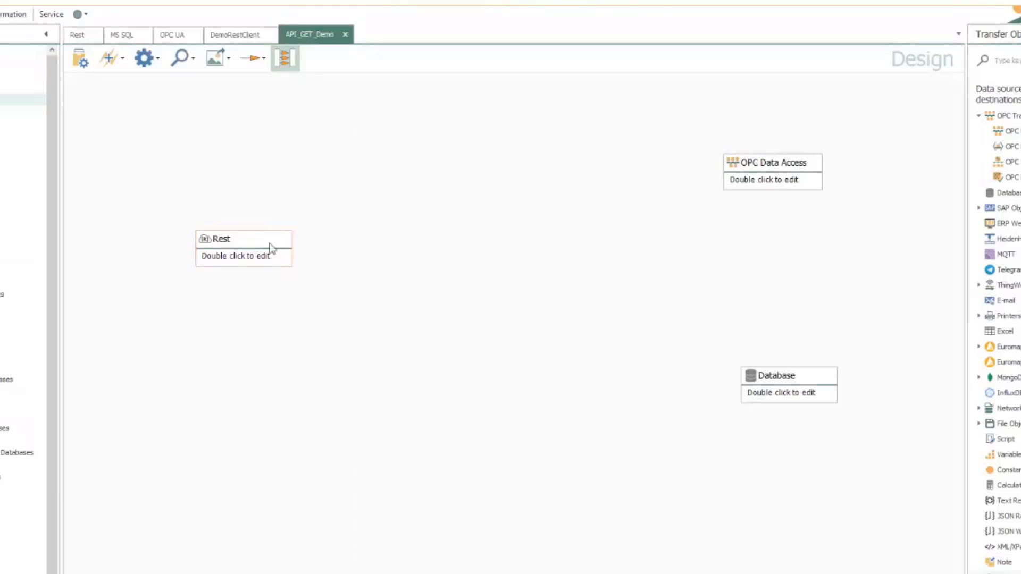
key(Delete)
key(Return)
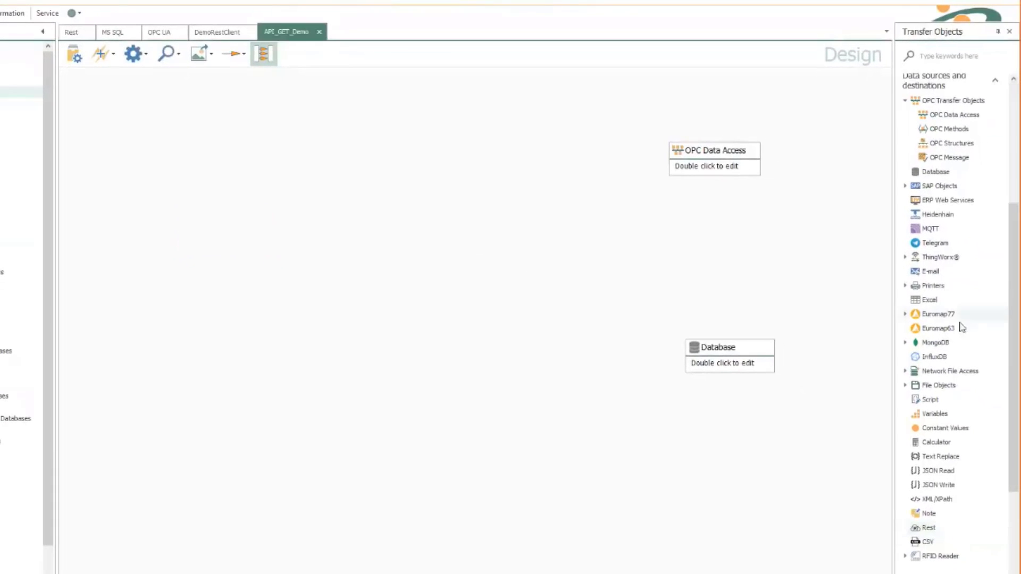
Add a Rest trigger to the canvas and open its REST API plug-in choices
scroll(960, 326, down, 10)
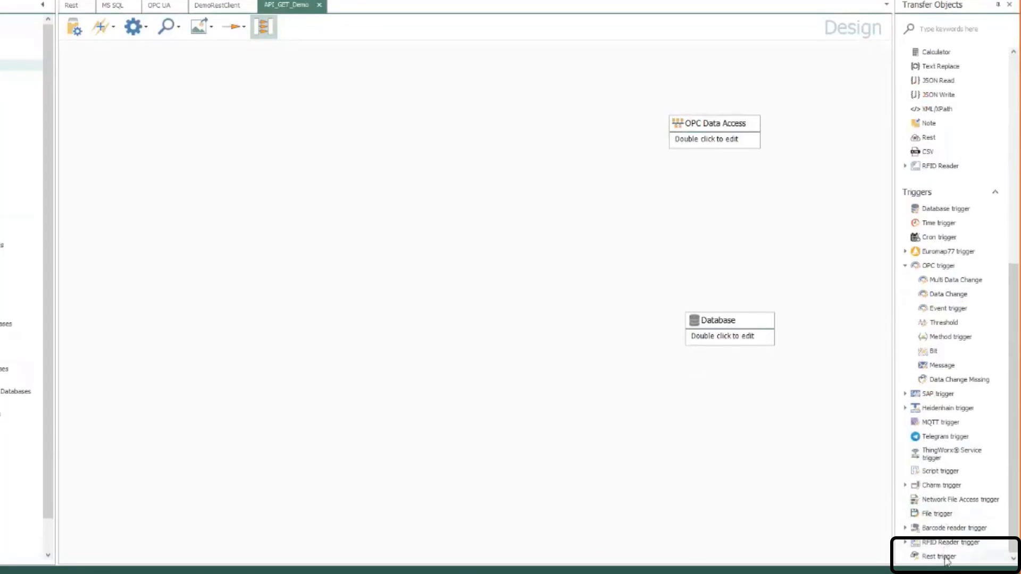
drag(251, 183, 220, 201)
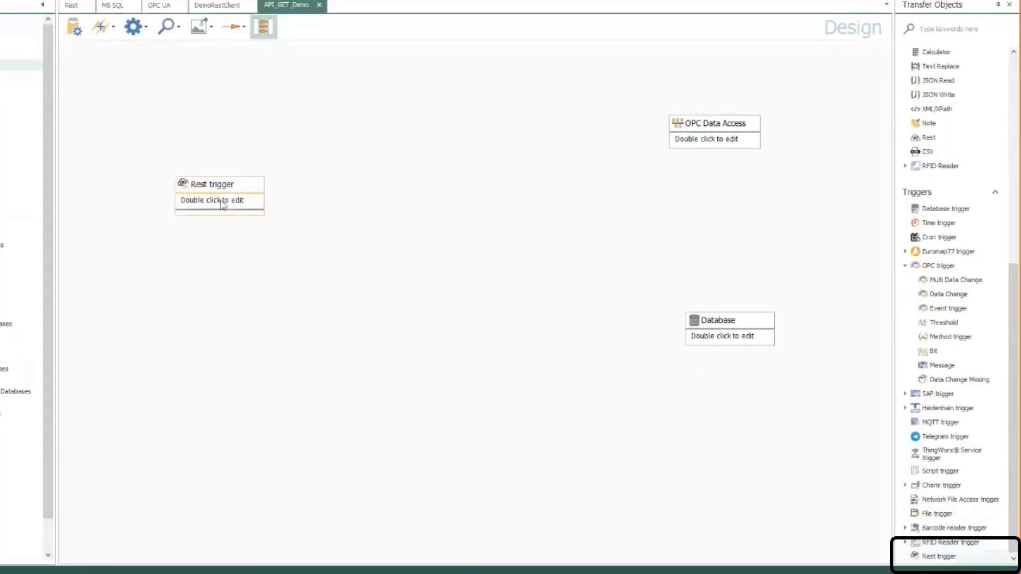
double_click(220, 201)
click(475, 193)
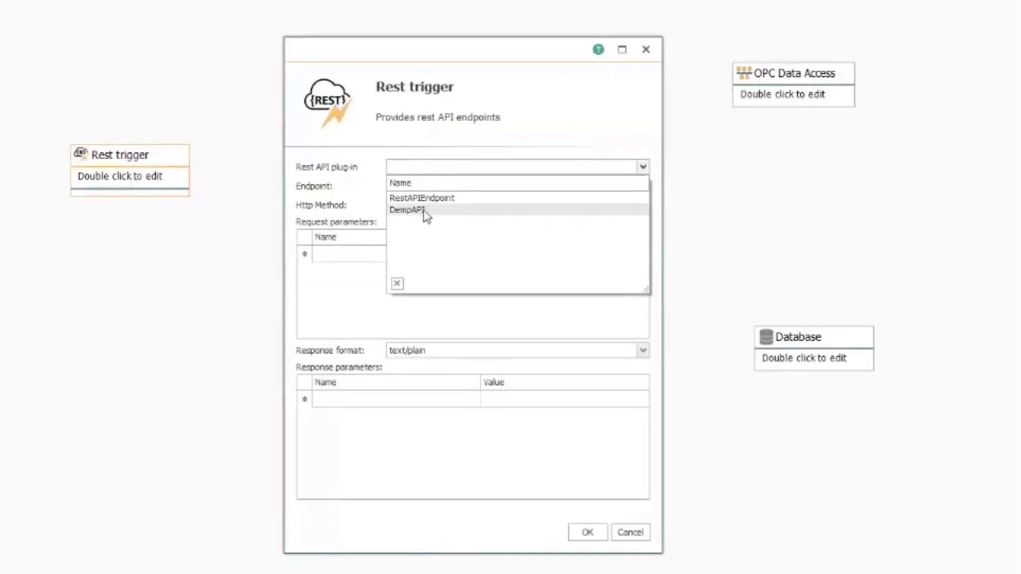
Set the Rest trigger to DempAPI, endpoint /userdata.json, allowing only the GET method
click(424, 211)
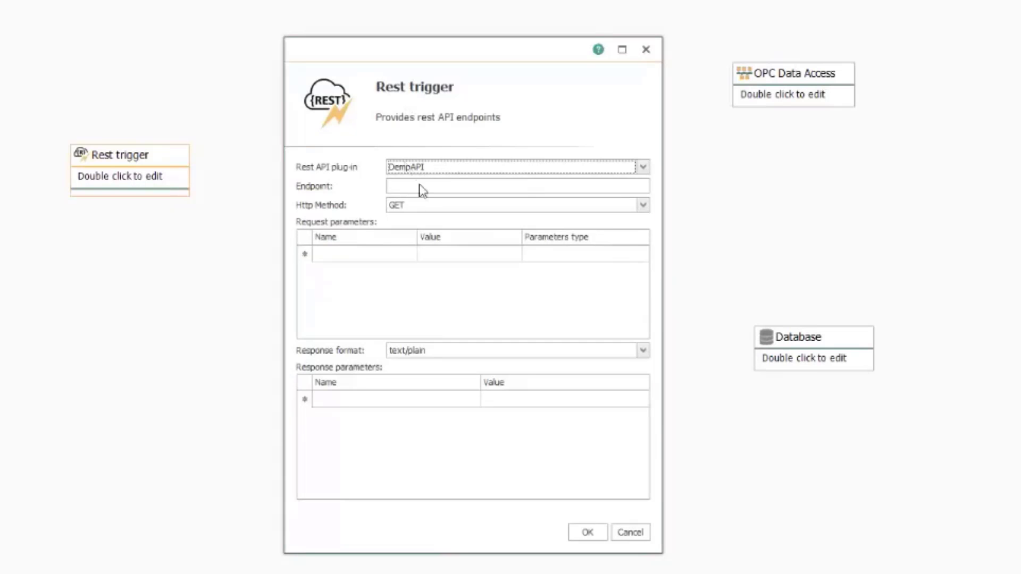
click(447, 186)
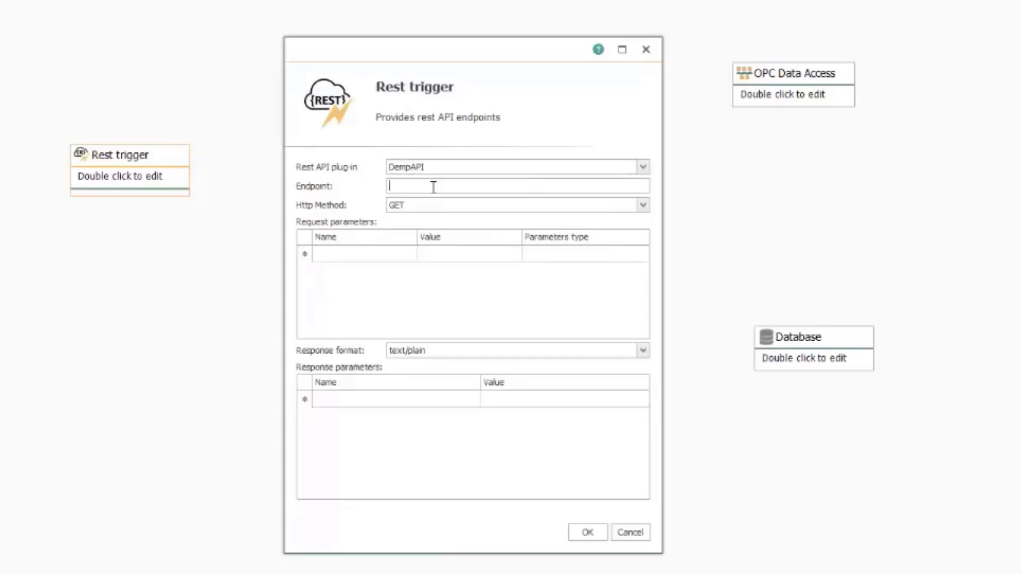
text(/userdata.json)
drag(476, 190, 389, 189)
key(End)
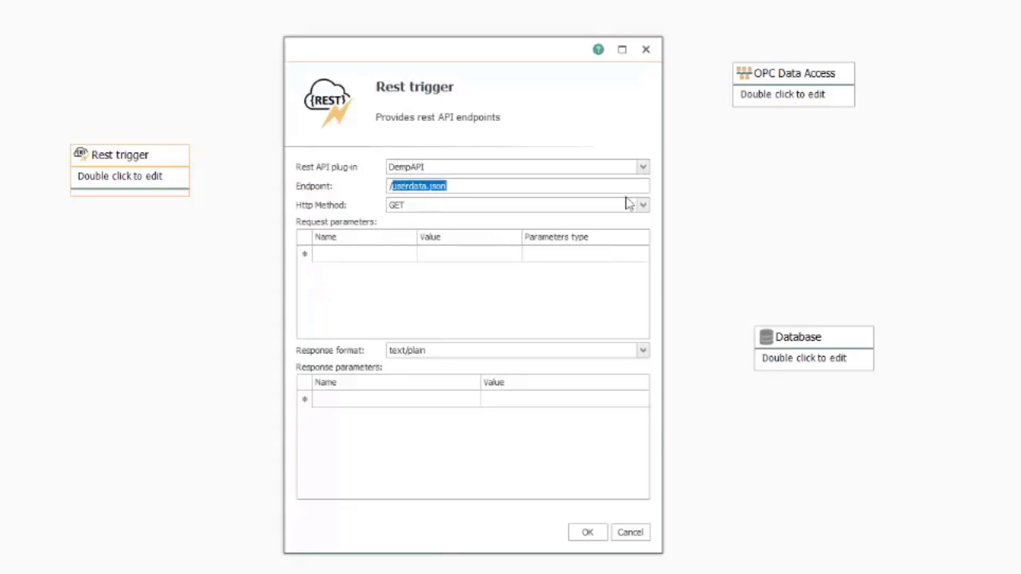
click(643, 206)
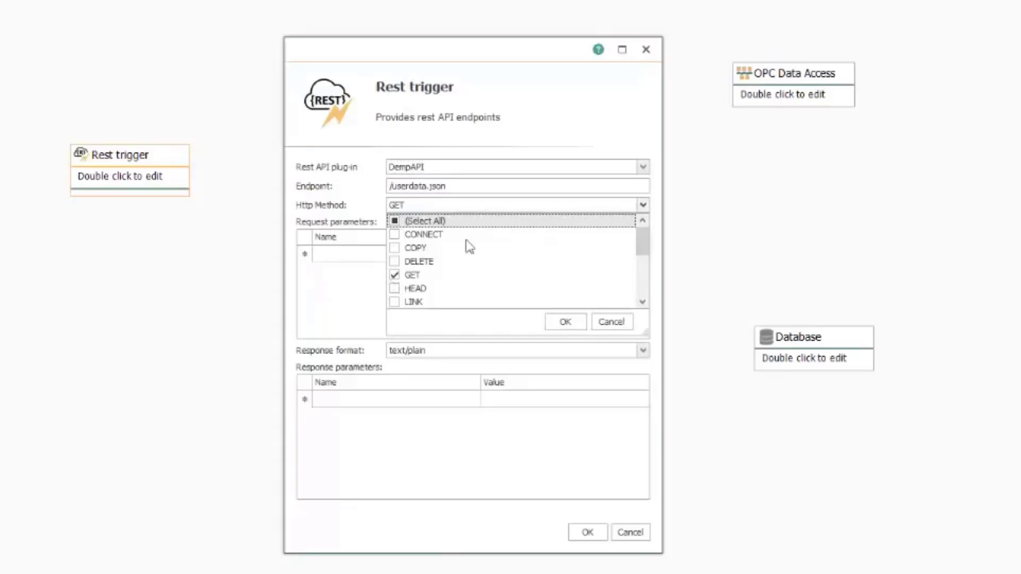
scroll(424, 268, down, 4)
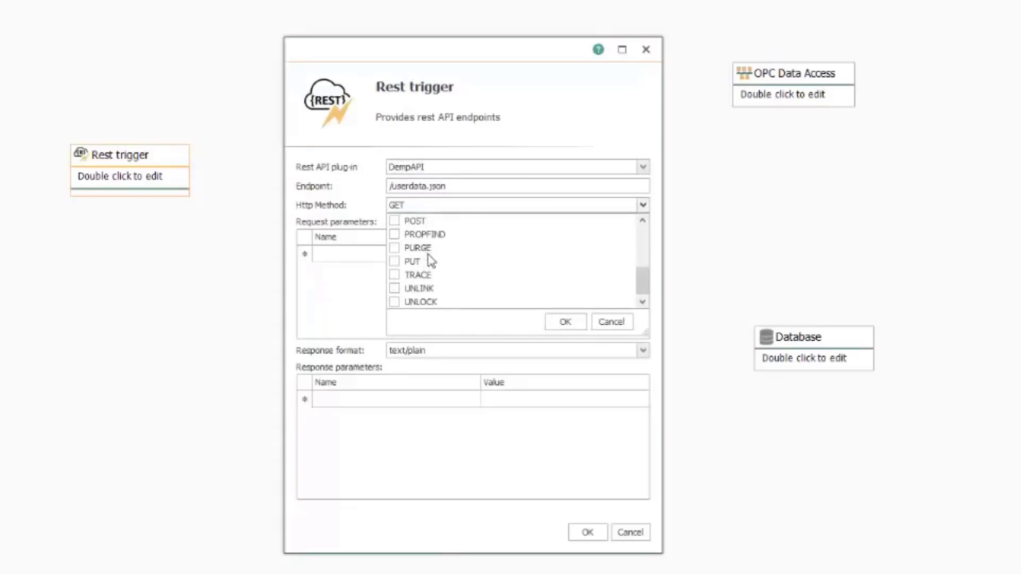
scroll(428, 264, up, 2)
scroll(431, 261, up, 2)
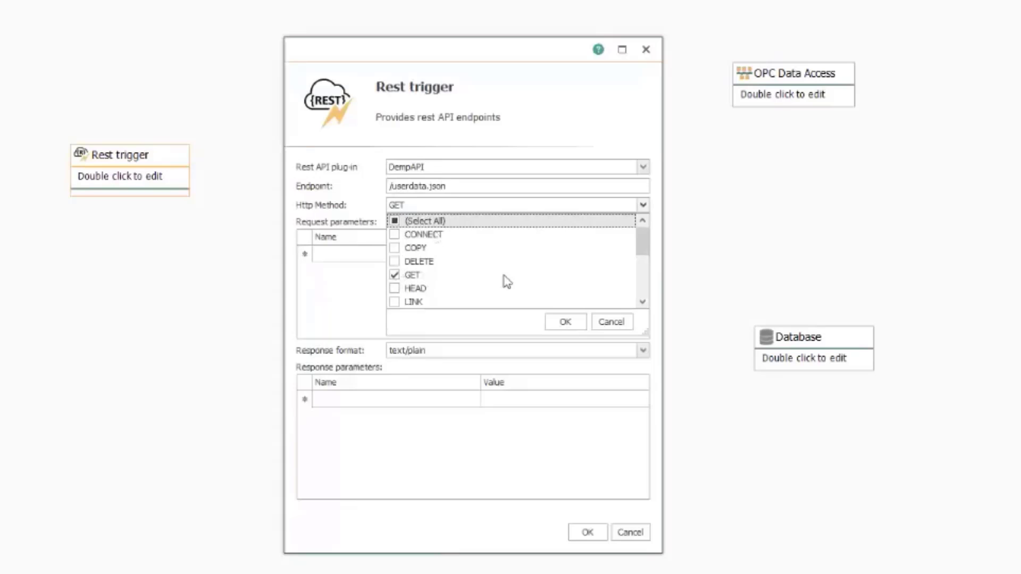
click(573, 324)
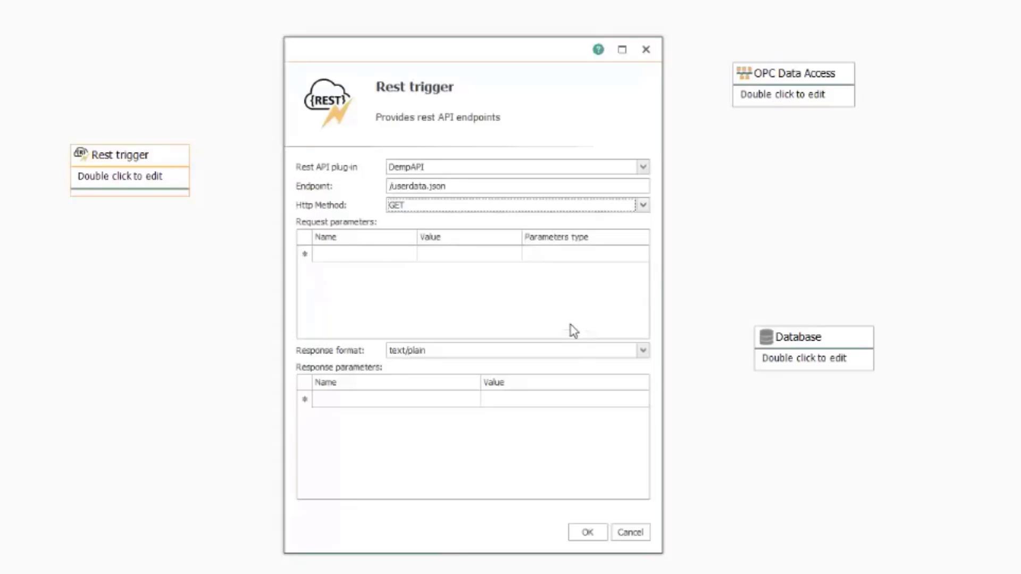
Check productTable's product IDs and setpoints via Select Top 1000 Rows in SSMS
click(378, 254)
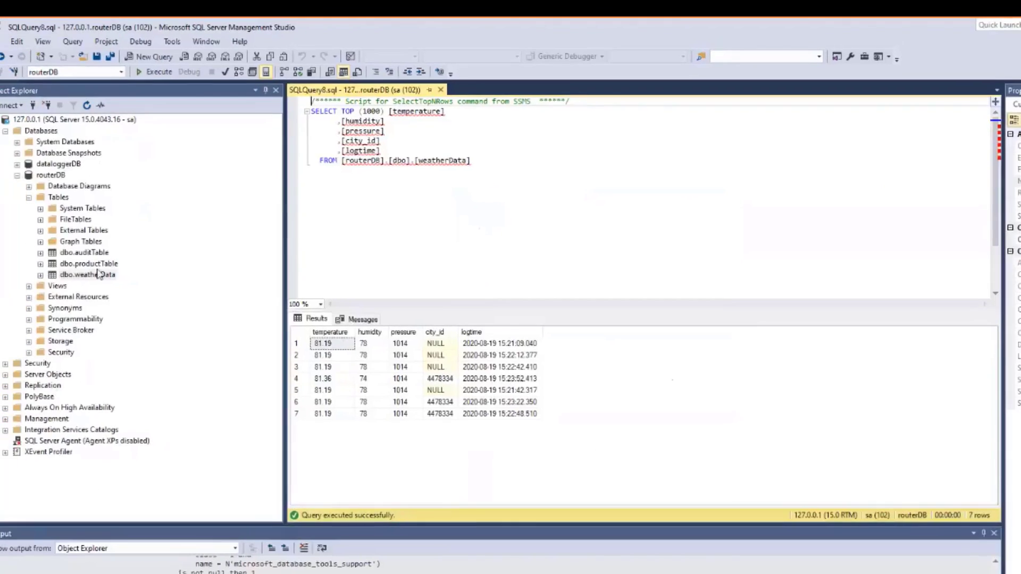
right_click(88, 265)
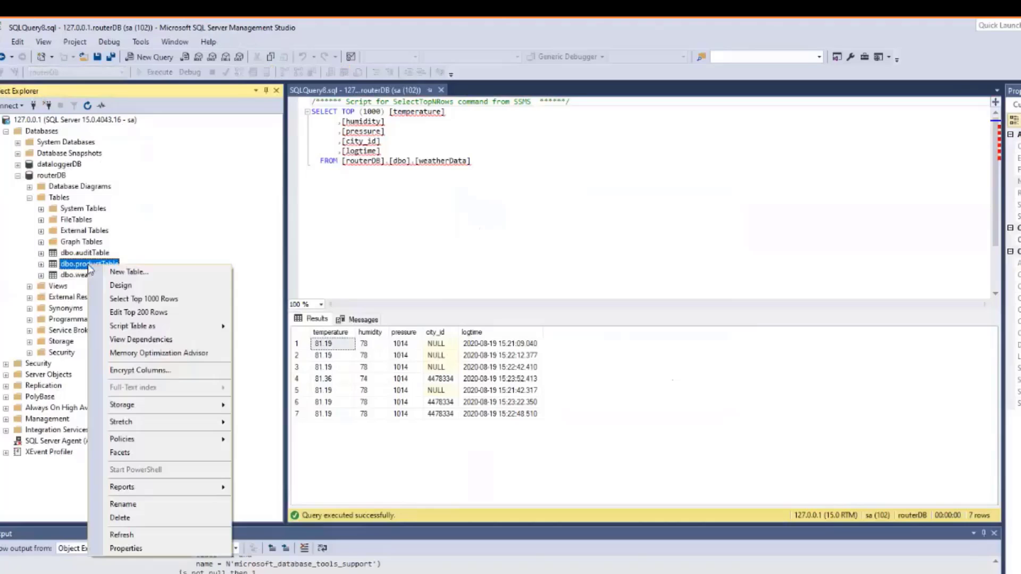
click(145, 301)
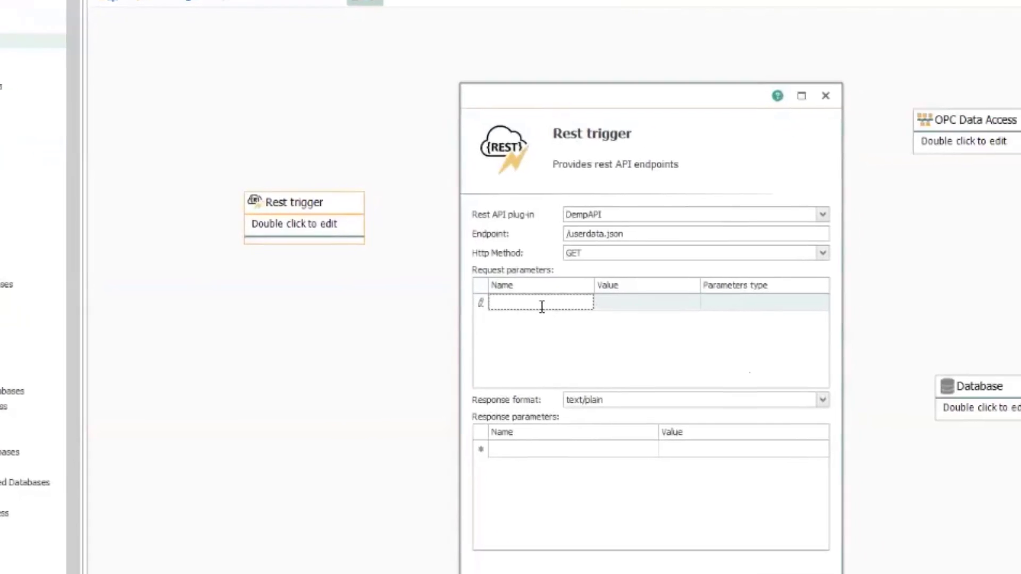
Add a productid QueryString request parameter to the Rest trigger and save it
text(productio)
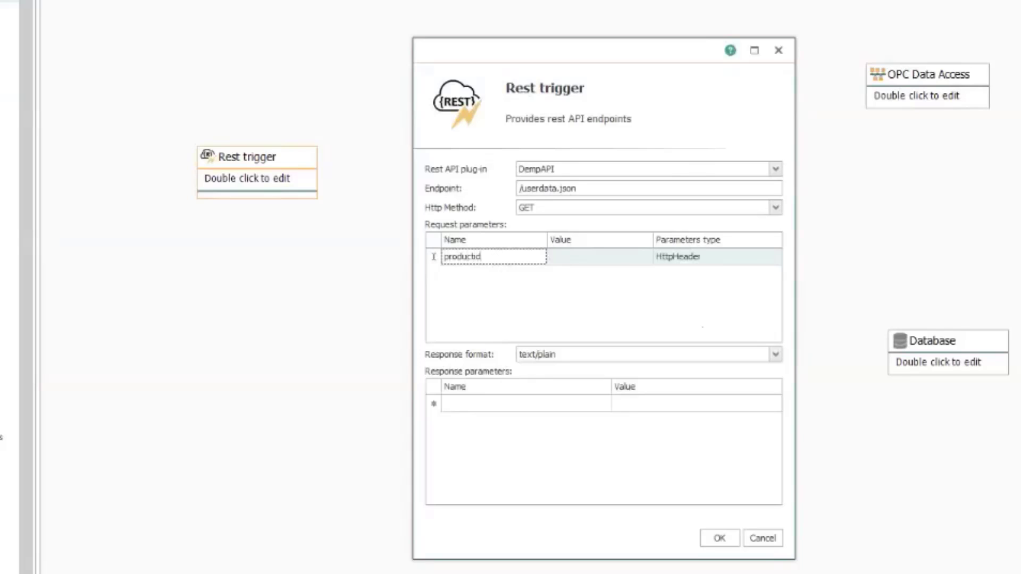
key(Tab)
click(713, 259)
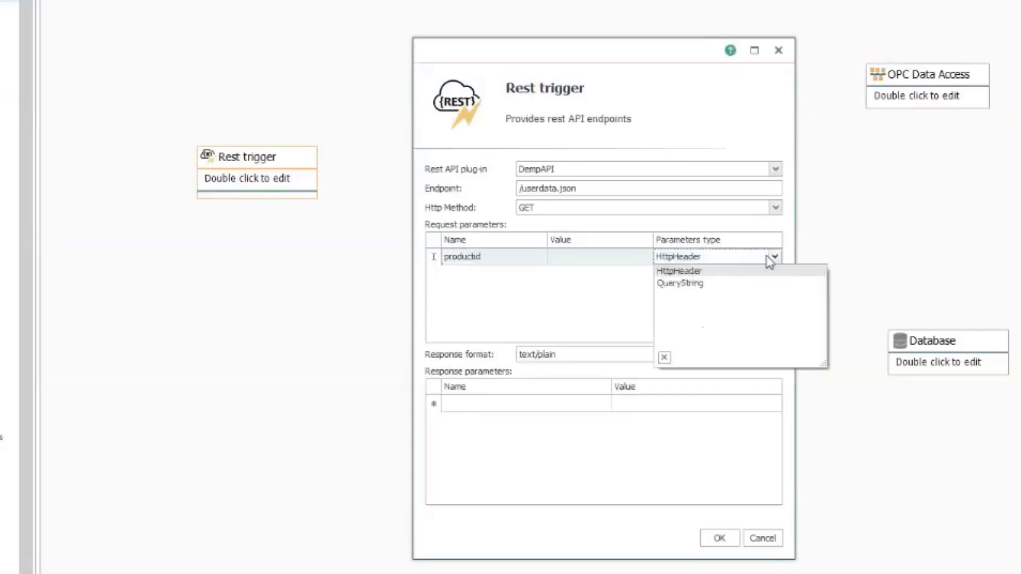
click(686, 285)
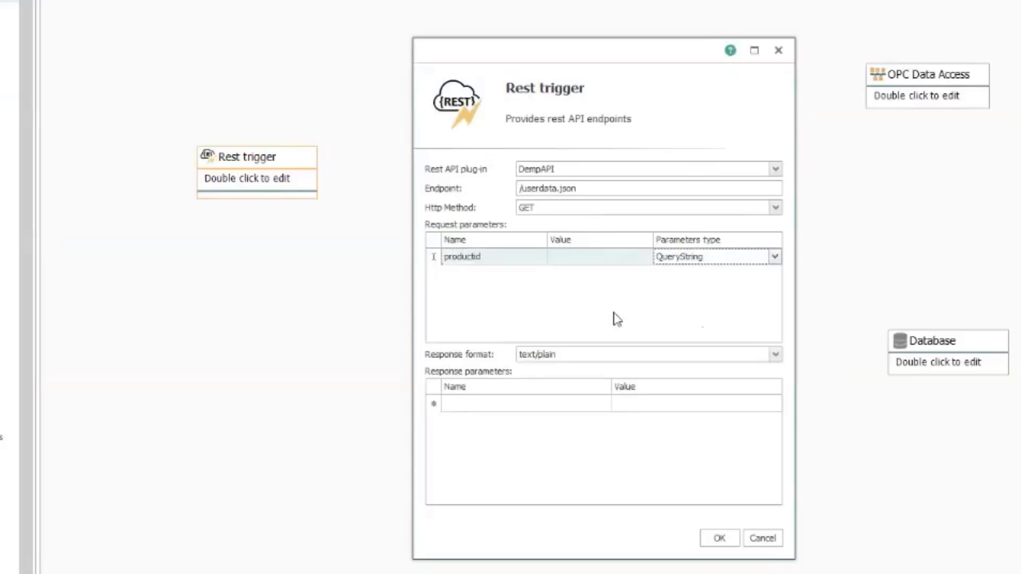
click(731, 543)
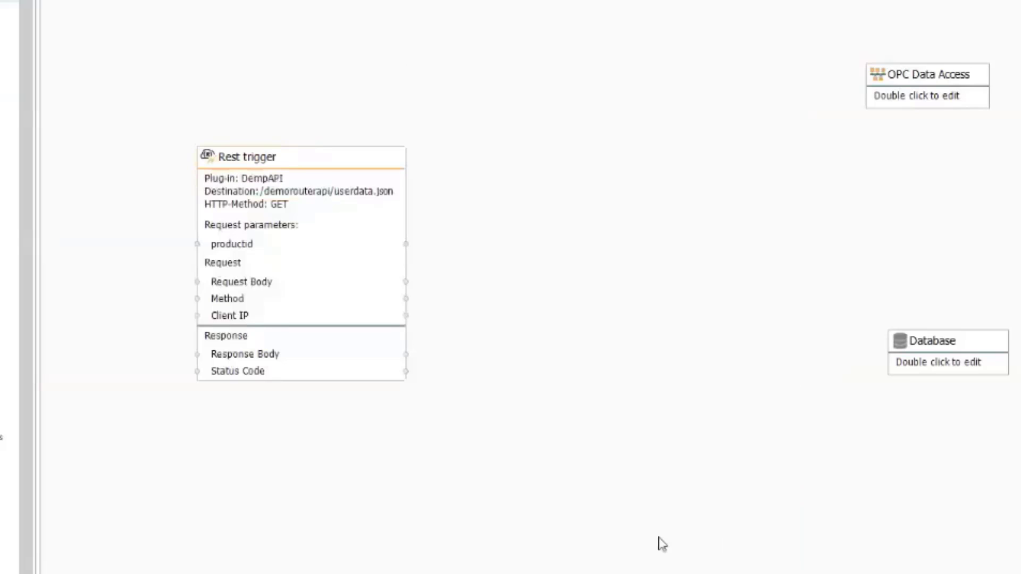
Move the Rest trigger, OPC Data Access and Database nodes up and left on the canvas
drag(321, 173, 261, 117)
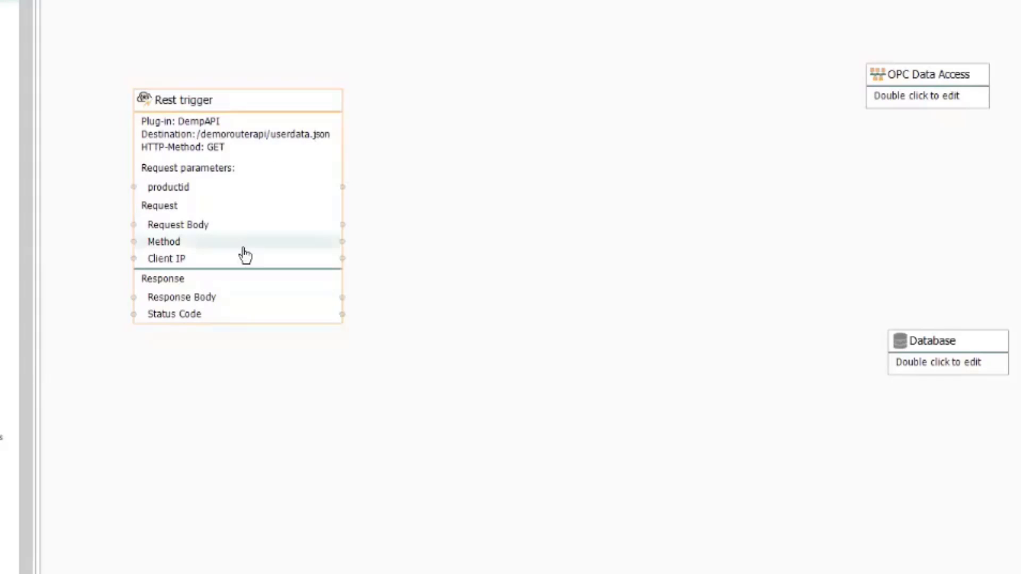
drag(912, 79, 812, 61)
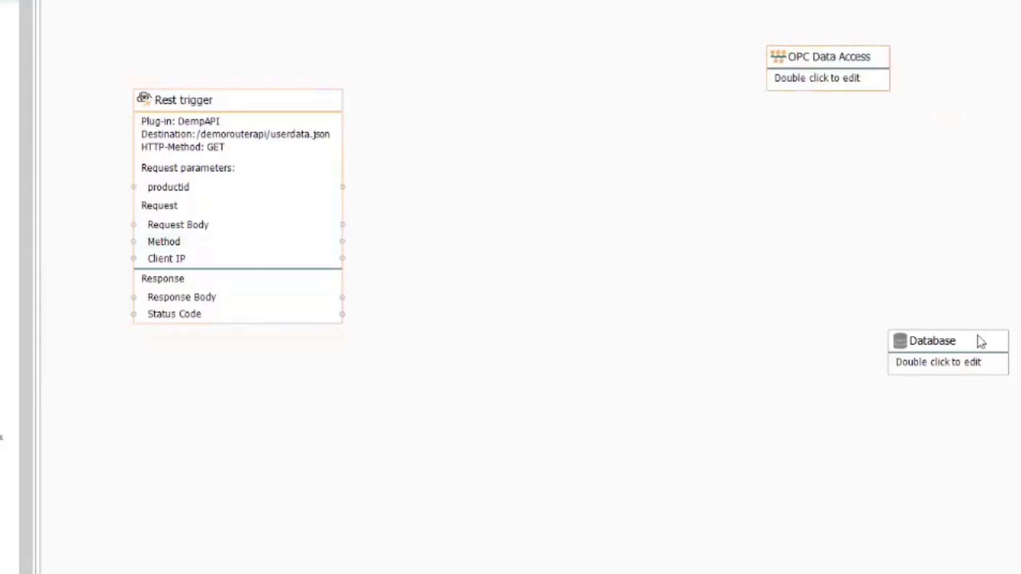
drag(981, 341, 889, 360)
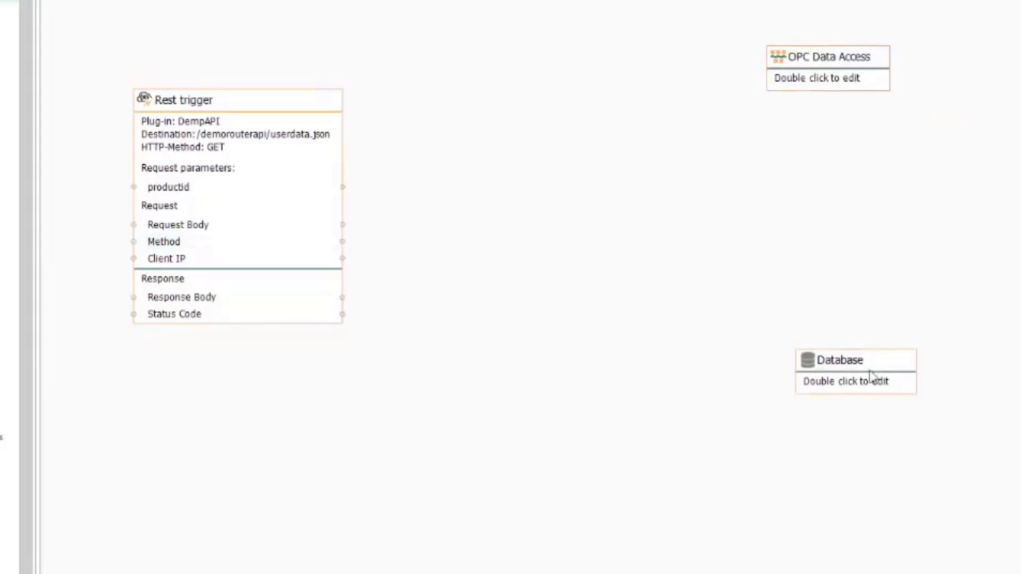
Set the Database node to a Select on productTable via the DemoSQLServer connection
double_click(859, 381)
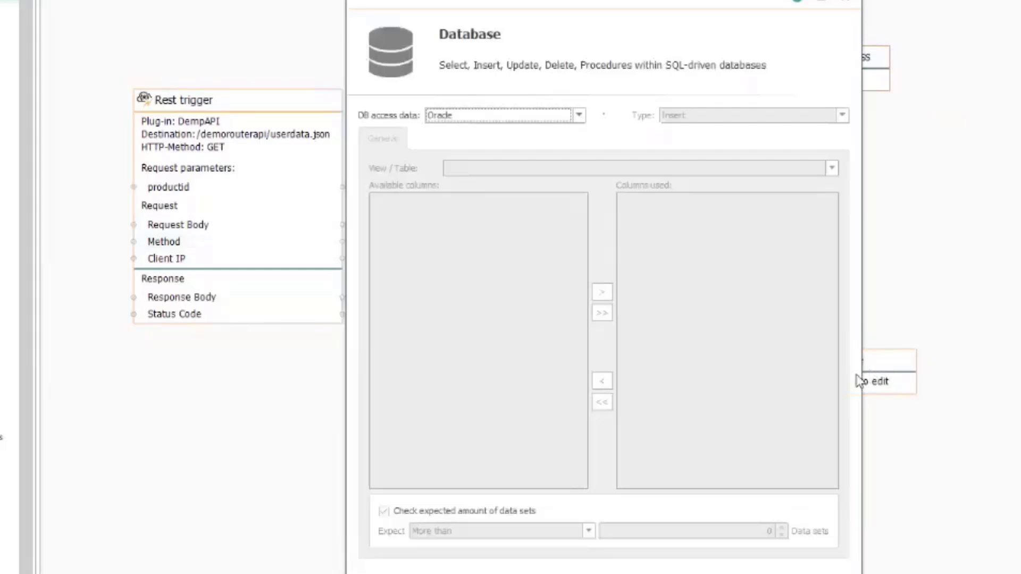
click(512, 118)
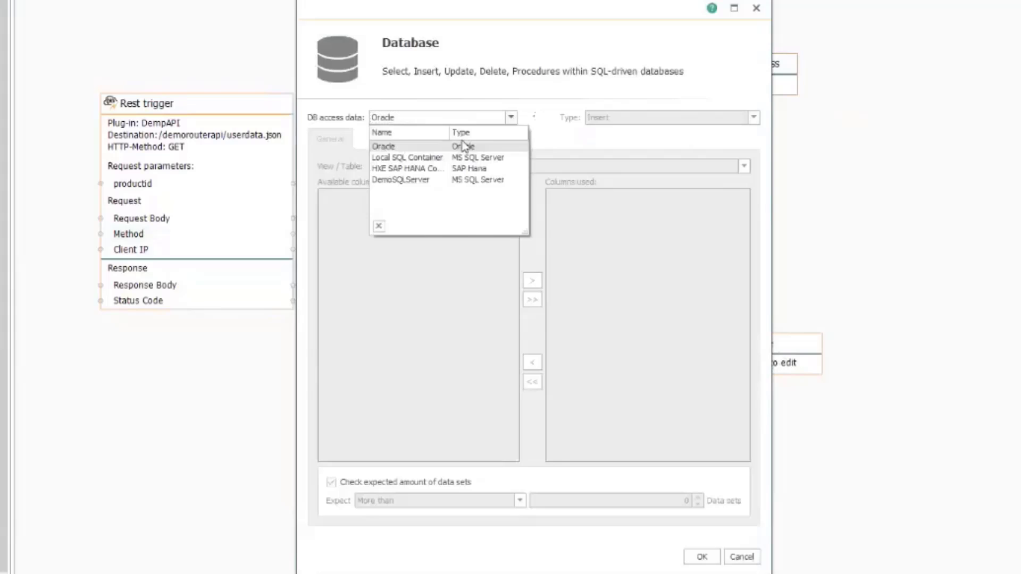
click(496, 307)
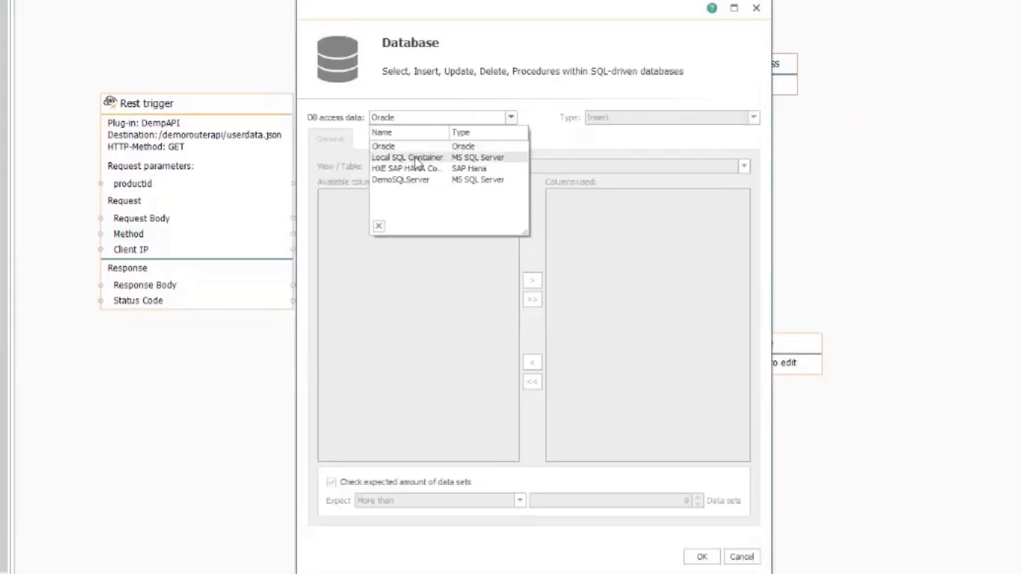
click(419, 158)
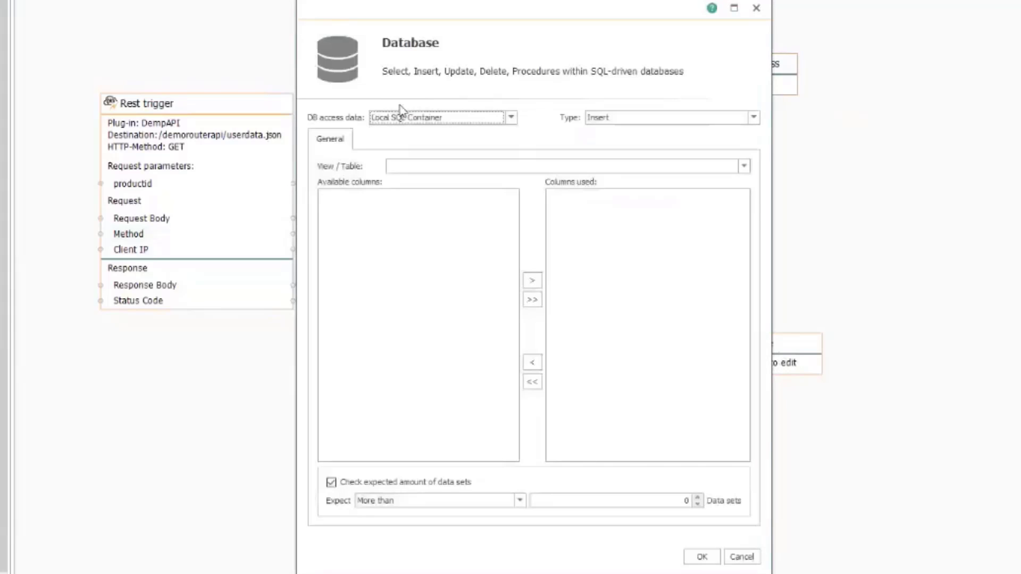
click(433, 118)
click(411, 180)
click(616, 122)
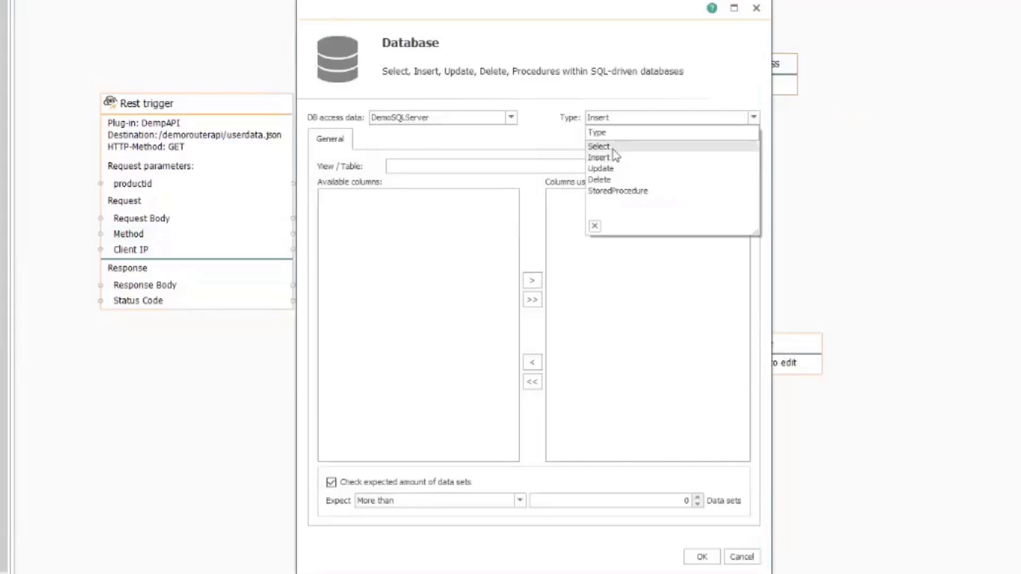
click(615, 148)
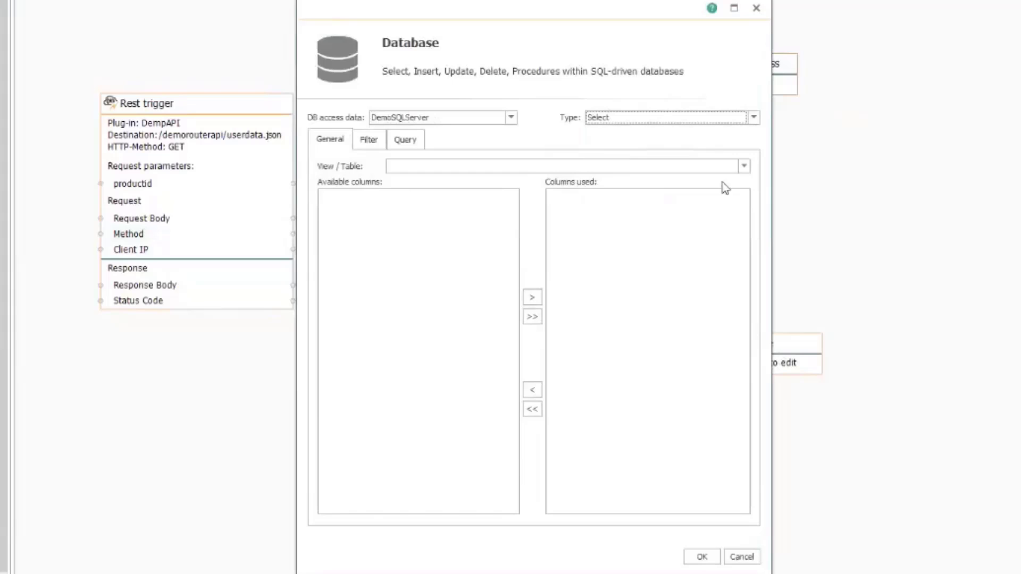
click(743, 167)
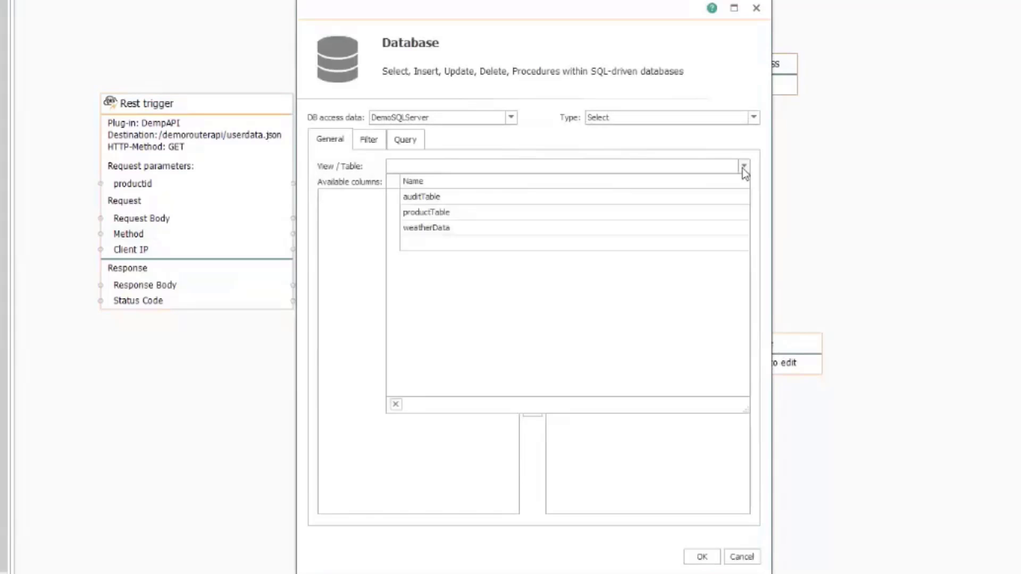
click(447, 213)
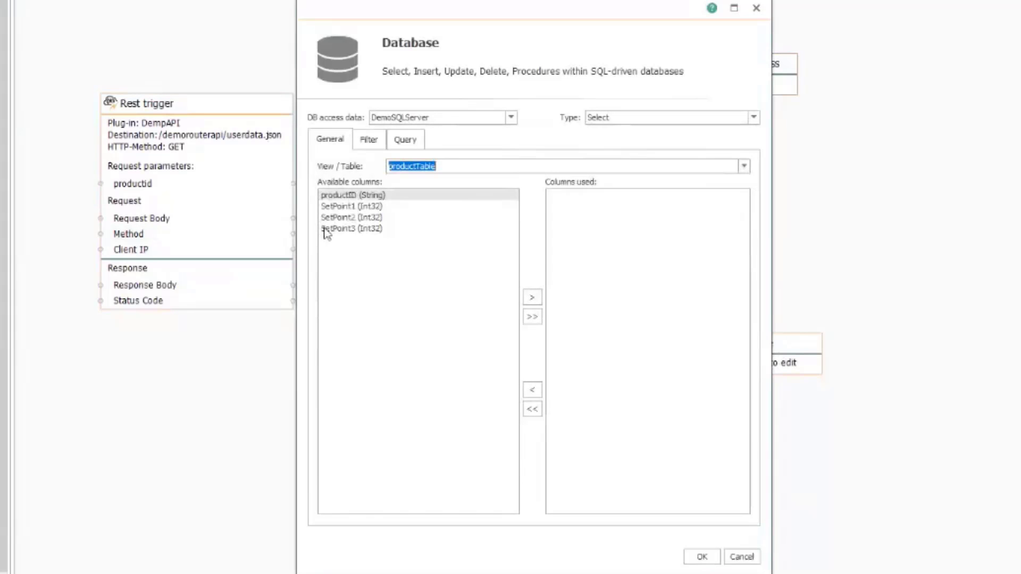
Add SetPoint1, SetPoint2 and SetPoint3 to the queried columns
click(348, 208)
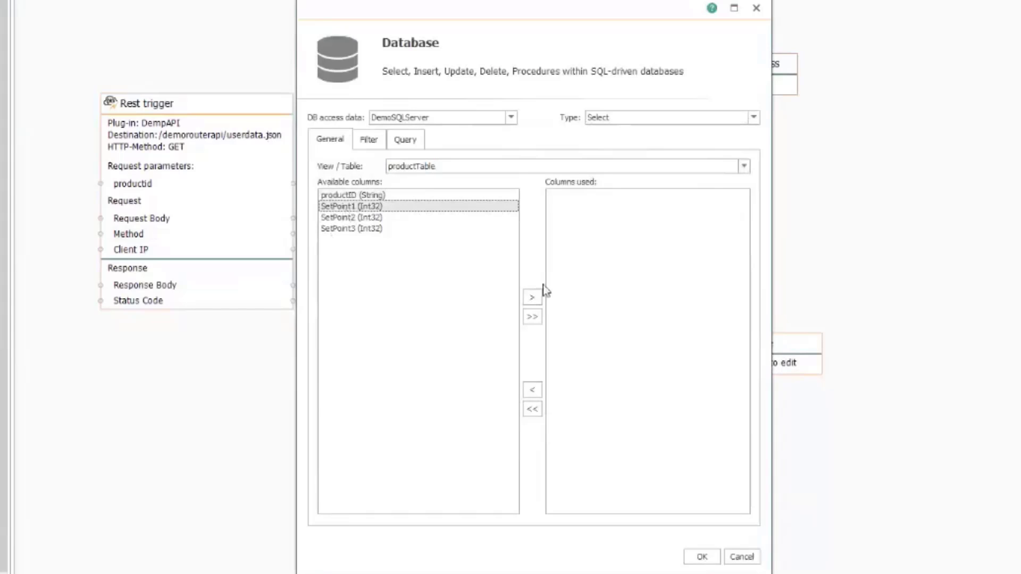
click(533, 297)
click(534, 297)
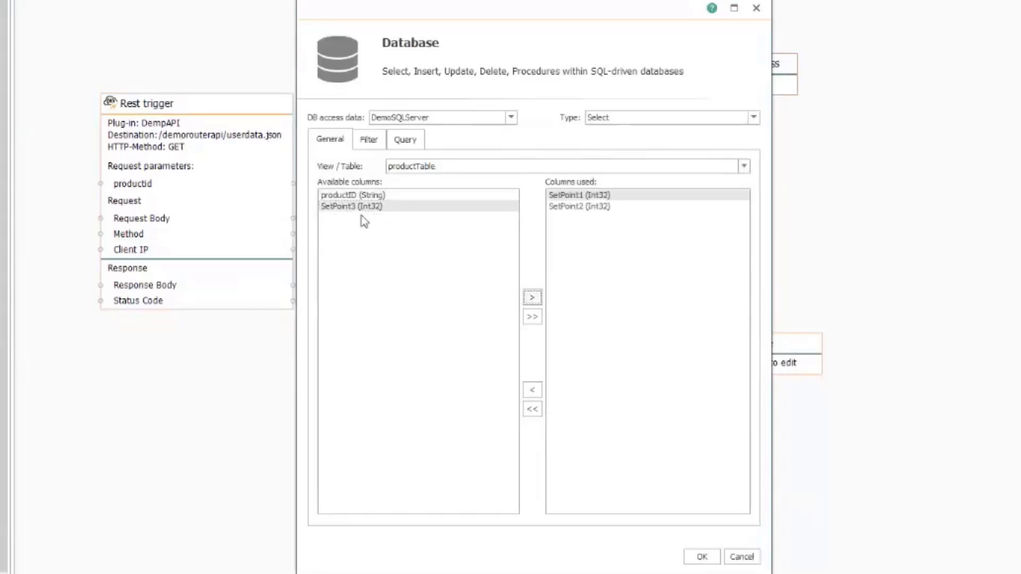
click(531, 301)
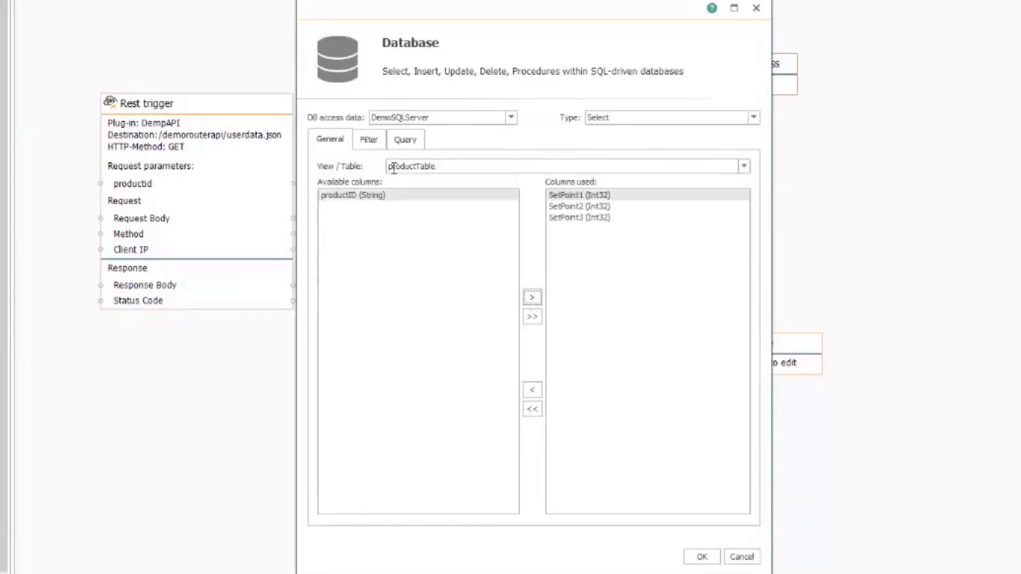
click(370, 142)
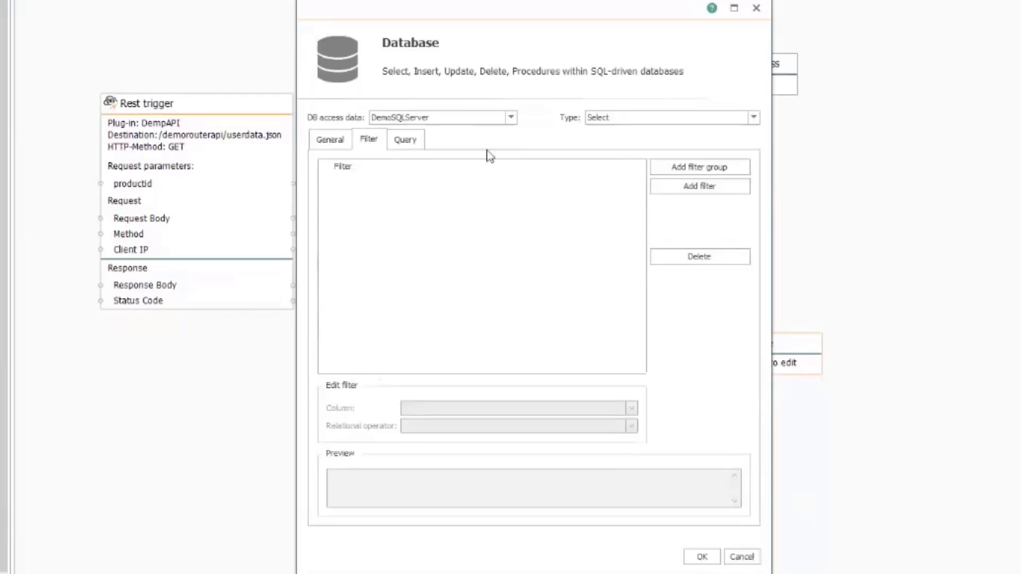
Add a productID EQUAL filter to the Database query and return an empty record when nothing matches
click(703, 189)
click(381, 188)
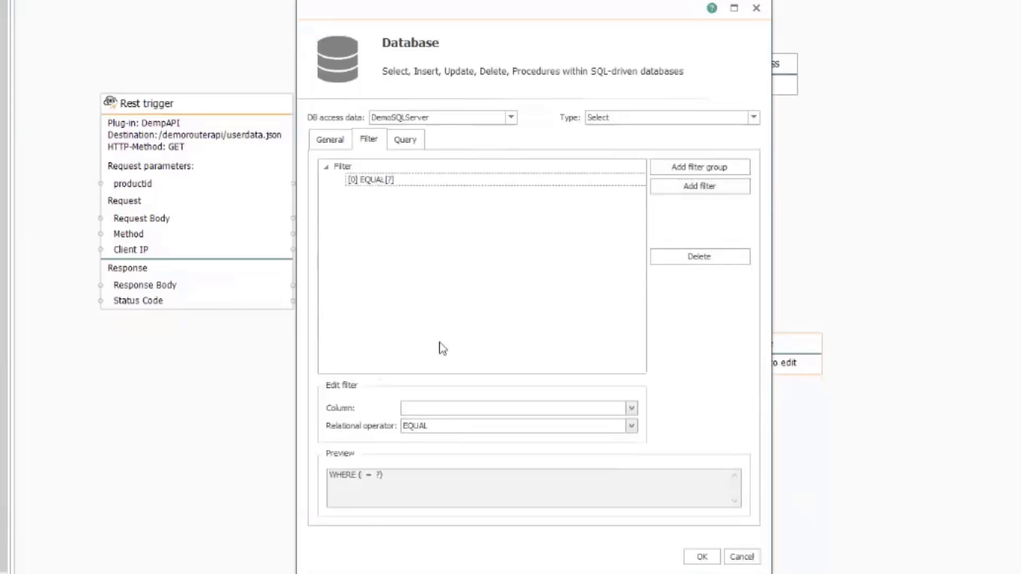
click(631, 408)
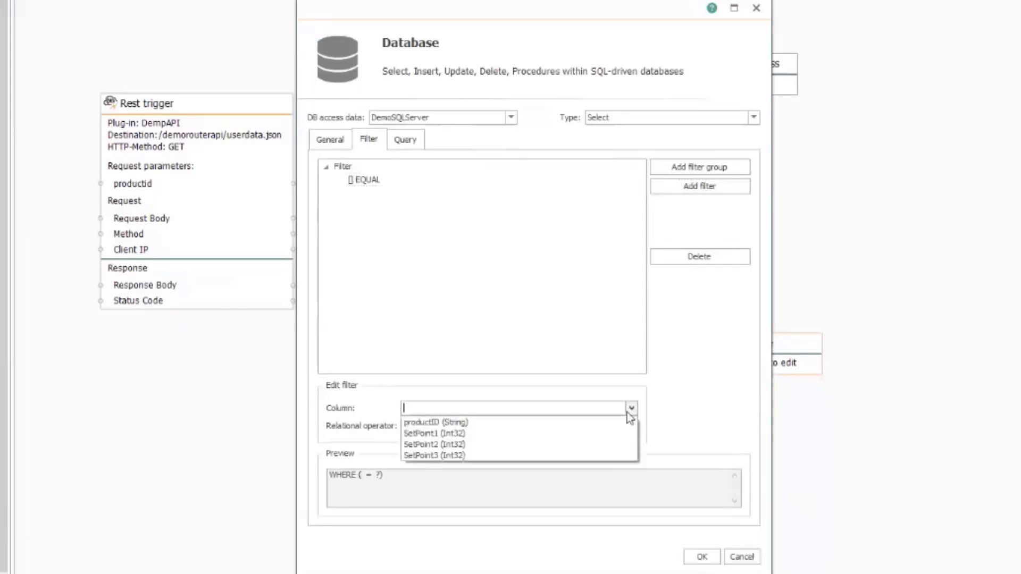
click(453, 420)
click(453, 426)
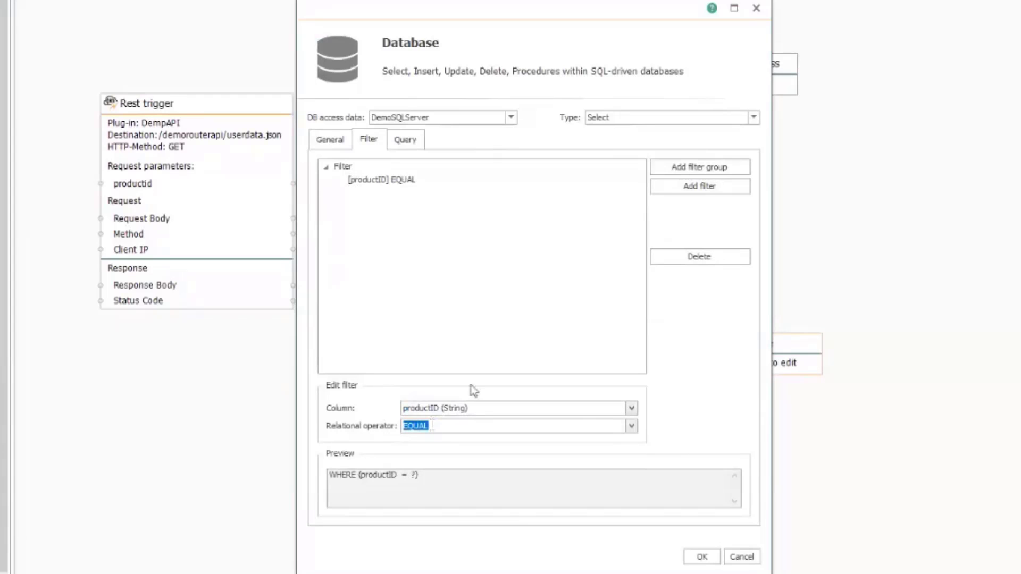
drag(418, 474, 323, 479)
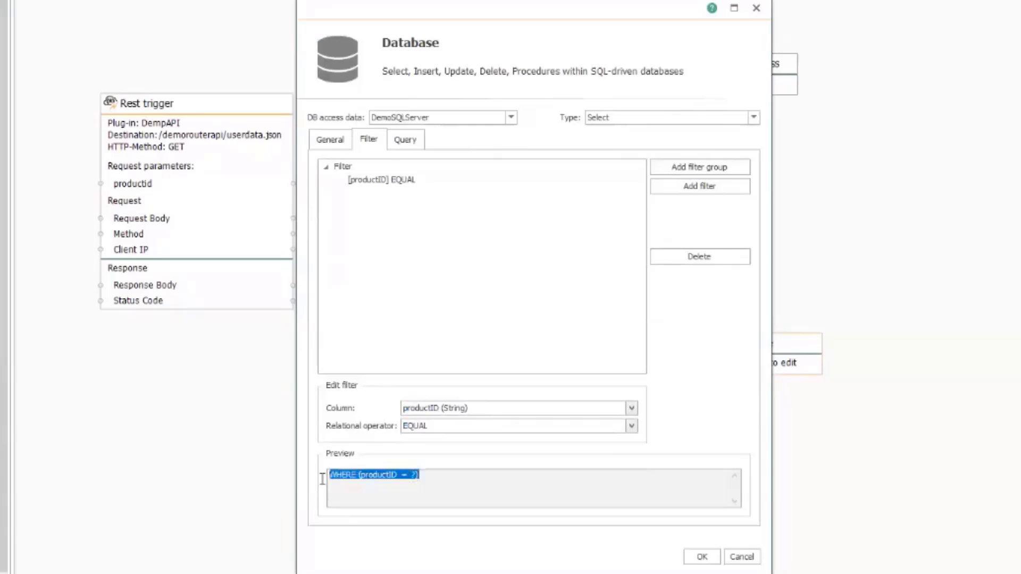
double_click(416, 475)
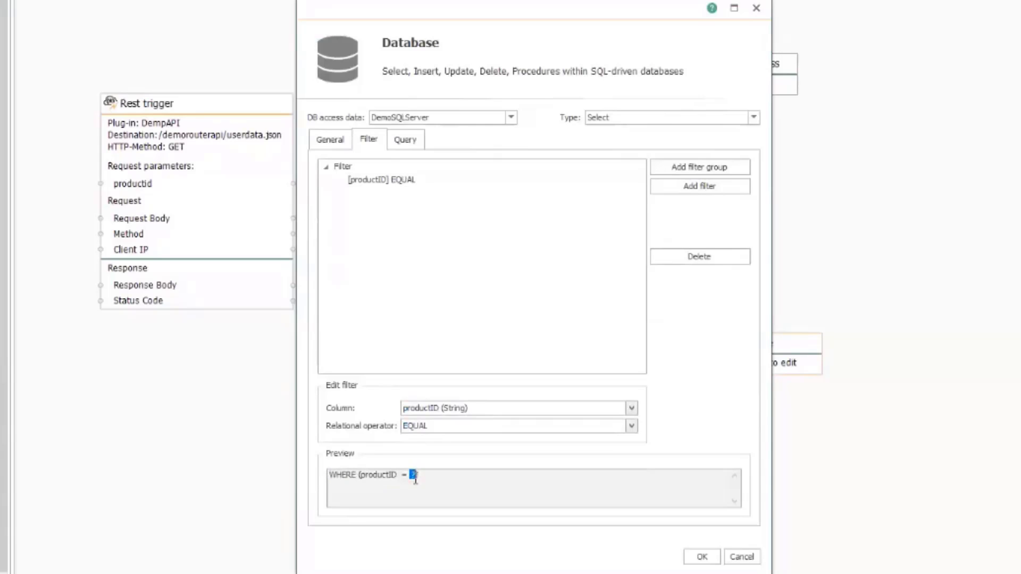
click(412, 144)
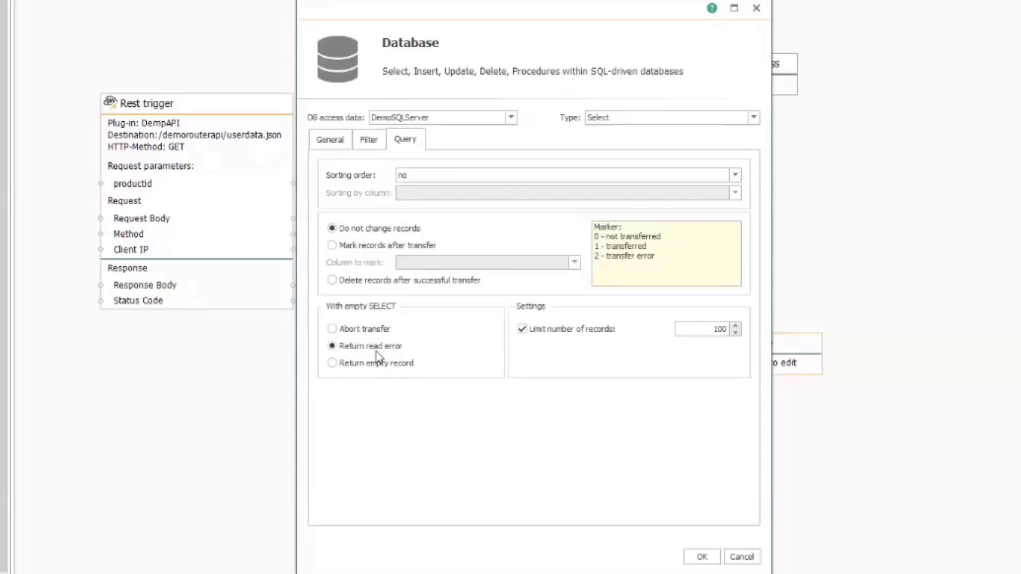
click(378, 363)
Save the Database settings, then wire the Rest trigger's productid into the Database productID filter
click(708, 555)
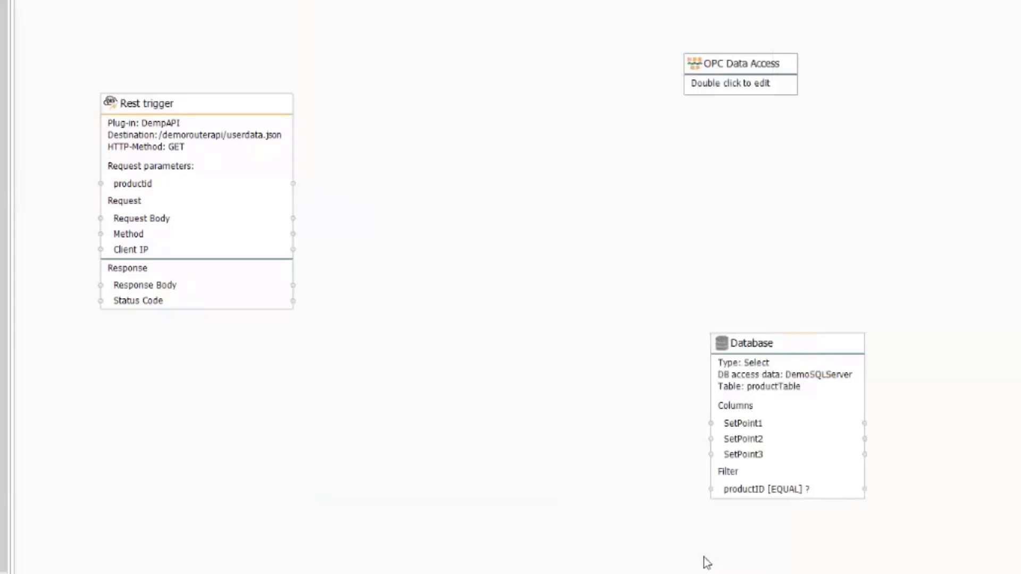
drag(823, 335, 854, 270)
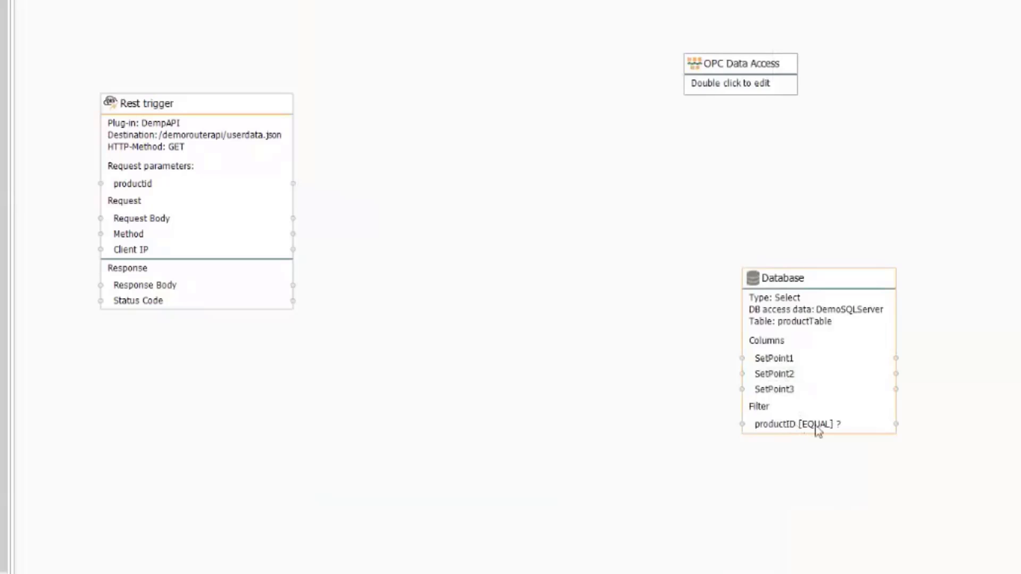
drag(267, 109, 225, 106)
drag(110, 184, 769, 432)
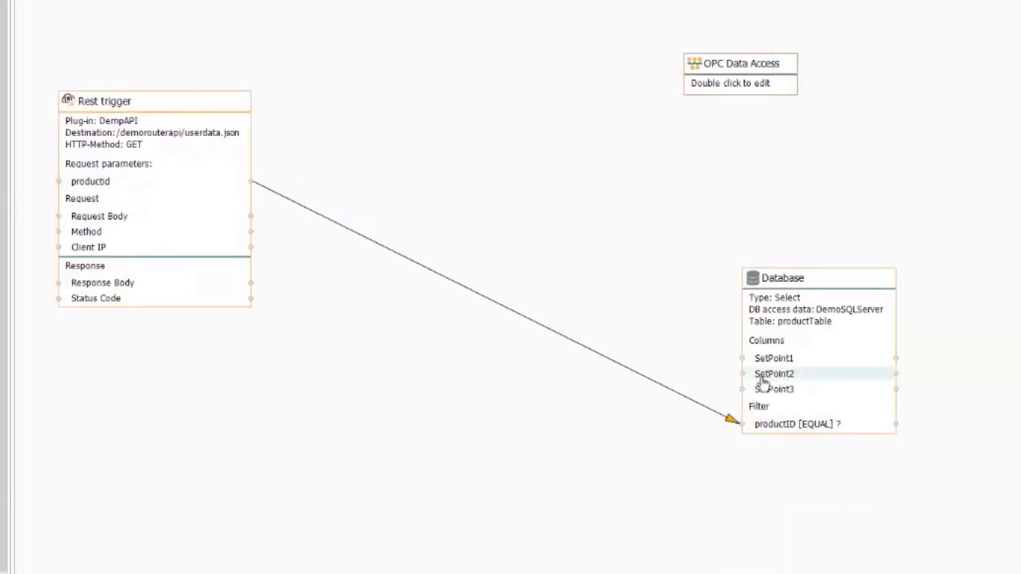
drag(747, 79, 782, 64)
Point the OPC Data Access object at DemoUAServer and add BadParts and GoodParts as read items
double_click(783, 67)
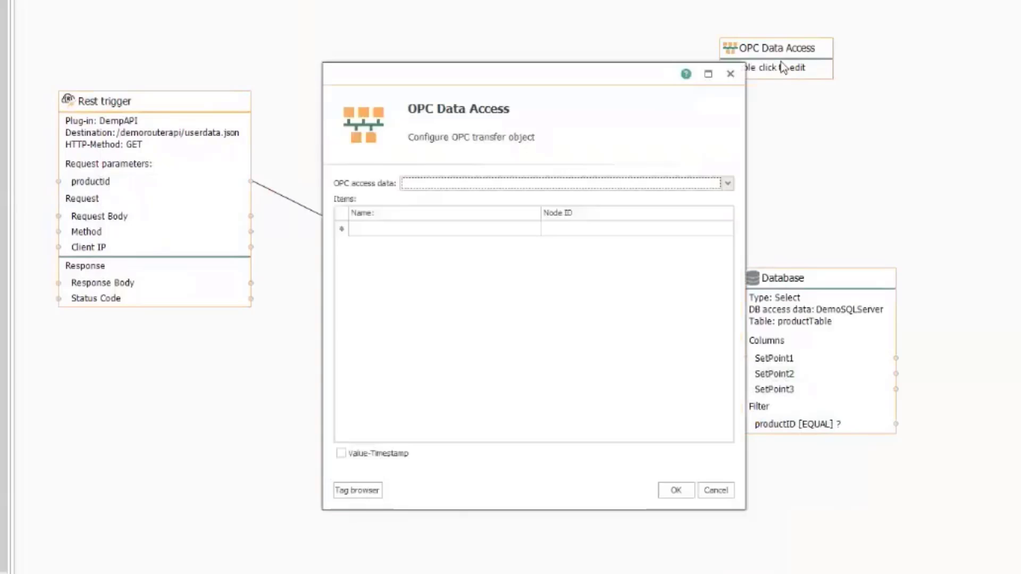
click(728, 182)
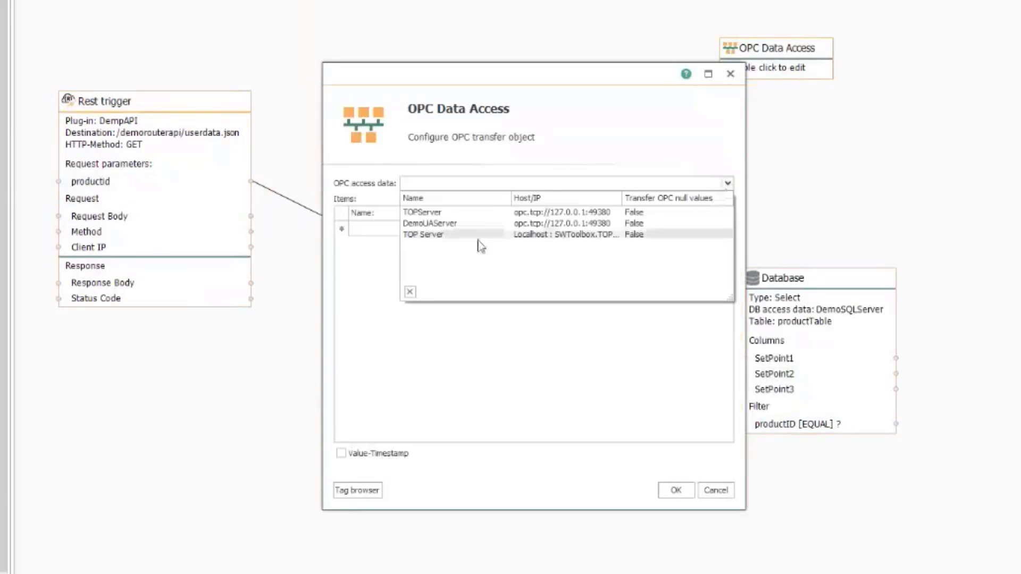
click(450, 224)
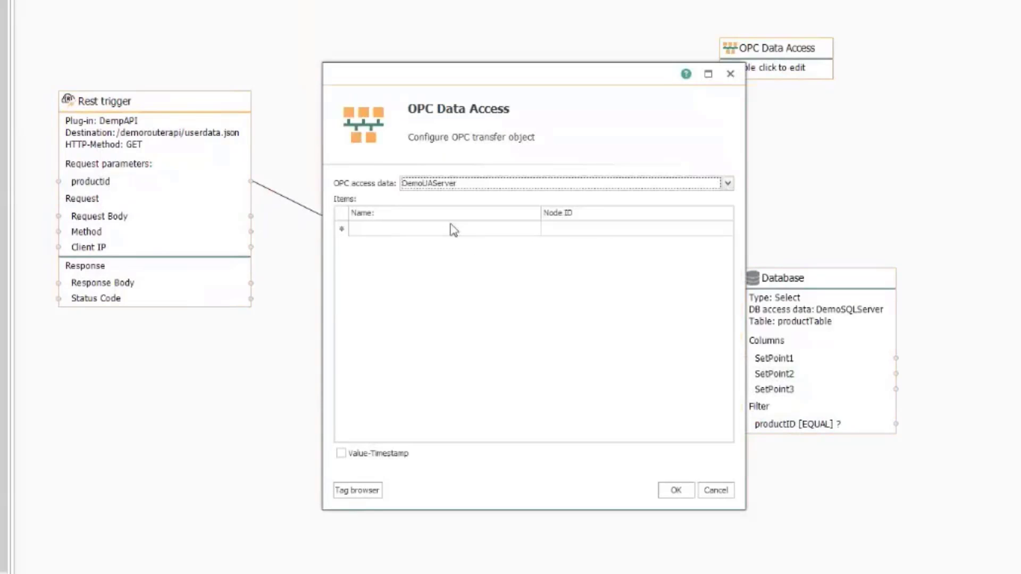
click(358, 491)
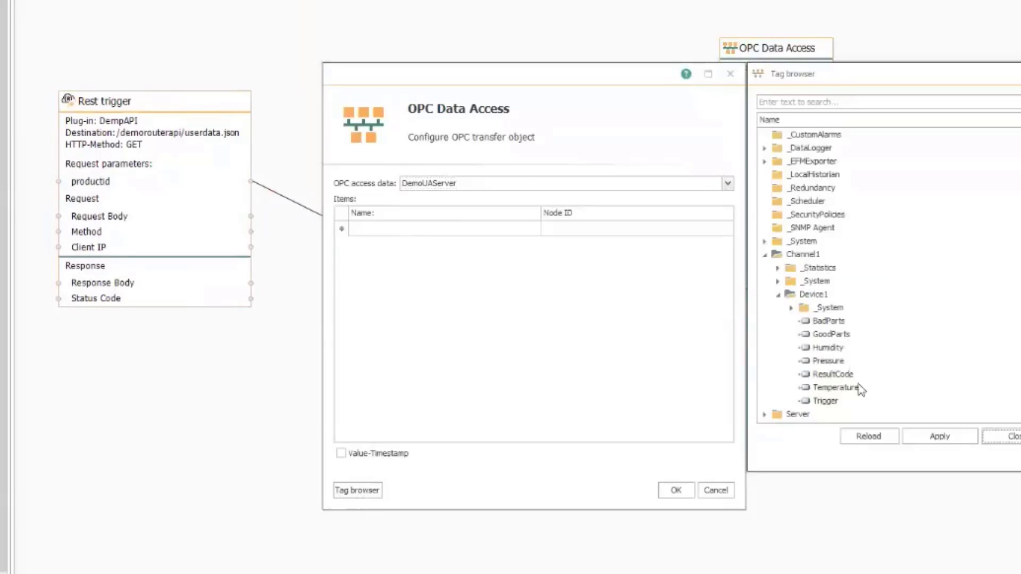
double_click(829, 321)
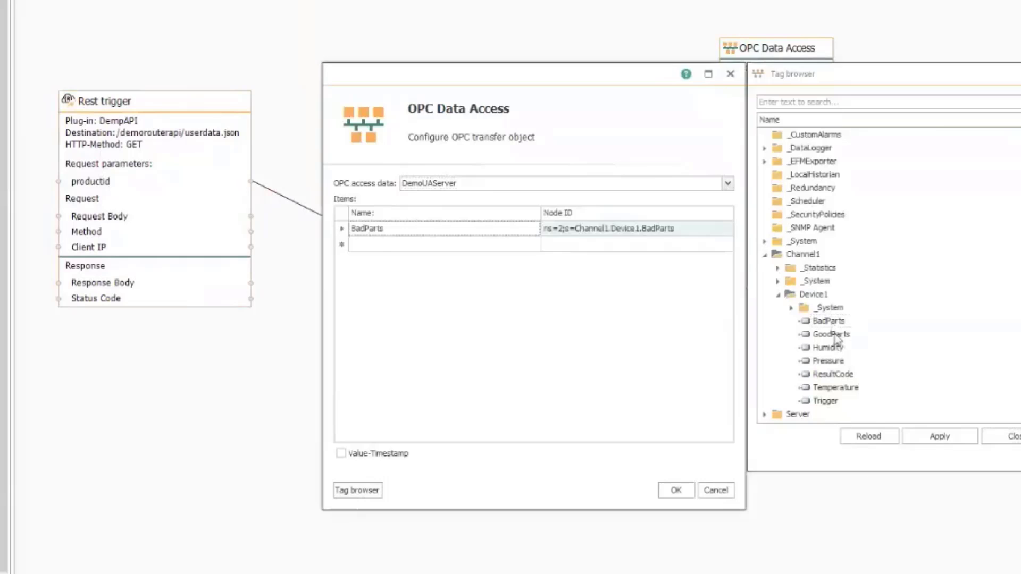
double_click(833, 335)
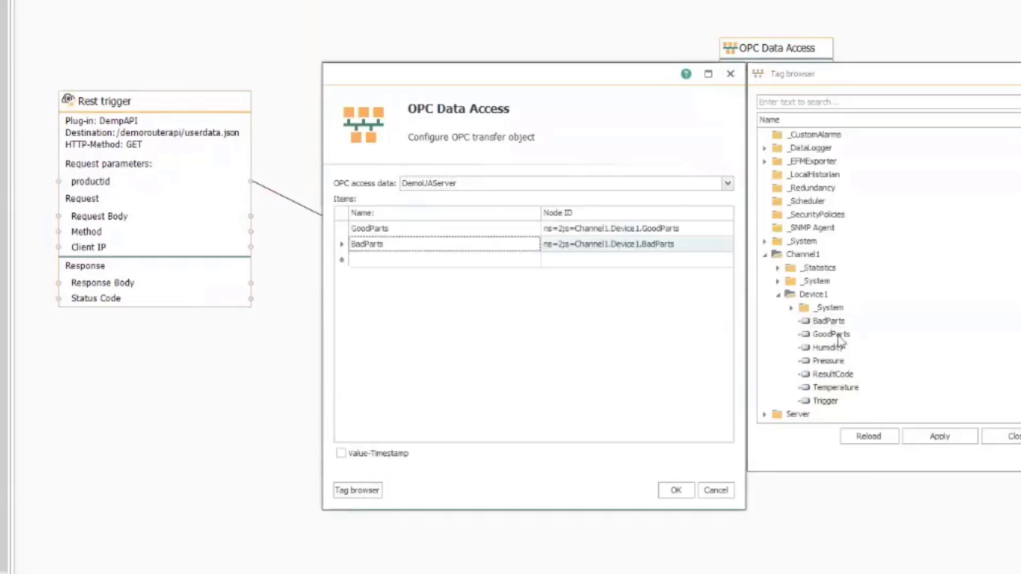
click(1013, 436)
click(676, 490)
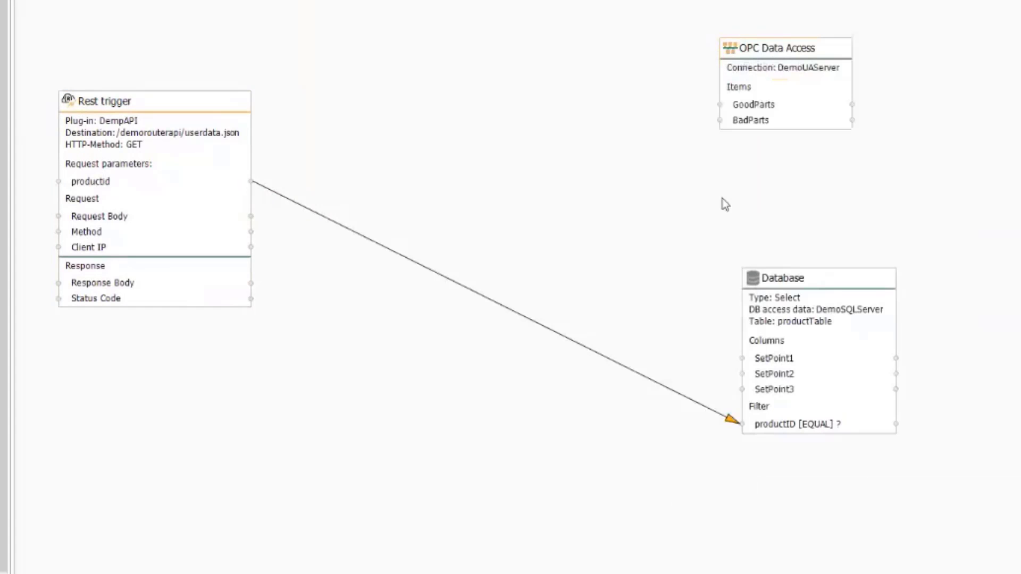
Nudge the OPC Data Access block a little to the right on the canvas
drag(793, 57, 808, 61)
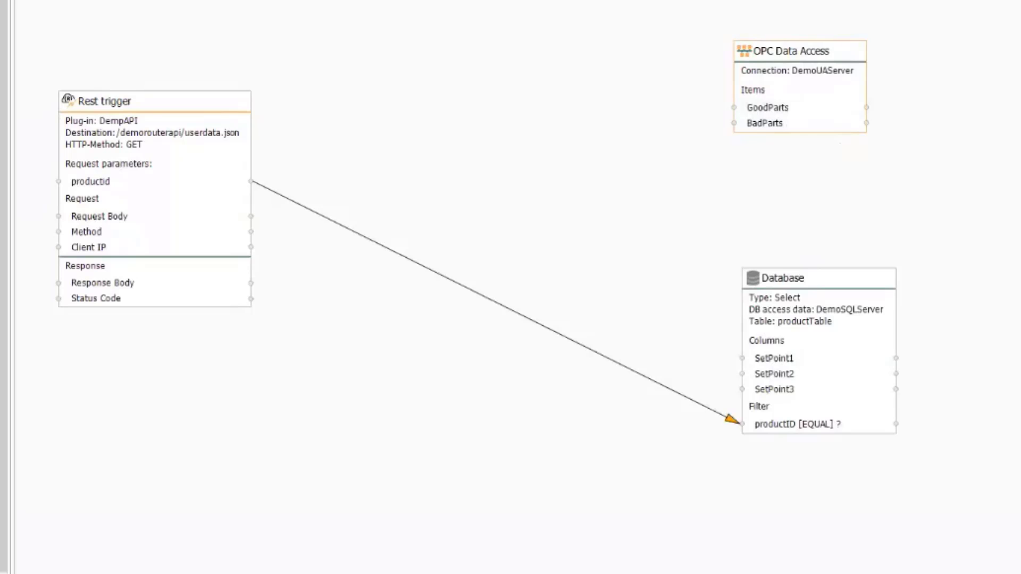
Place a JSON Write object on the canvas and open its configuration
click(666, 181)
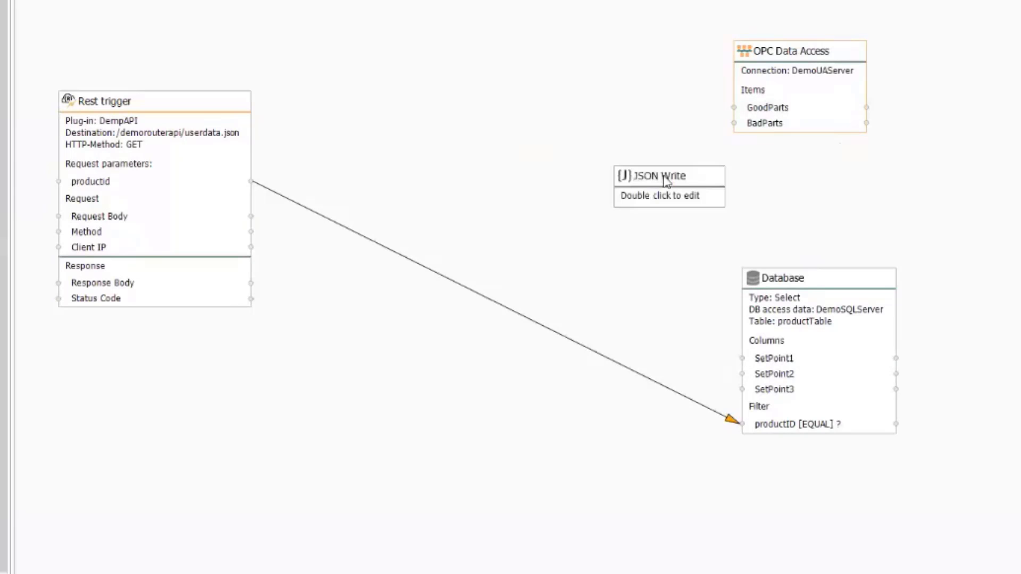
drag(635, 195, 494, 173)
double_click(493, 173)
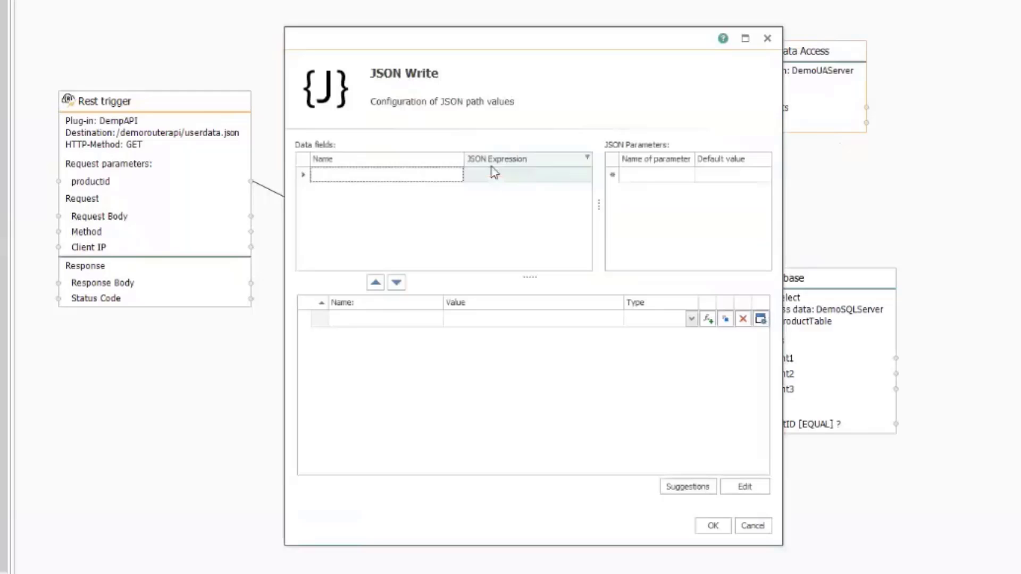
Write the JSON template: productid "placeholder", setpoint1–3, goodparts and badparts set to 123
click(735, 493)
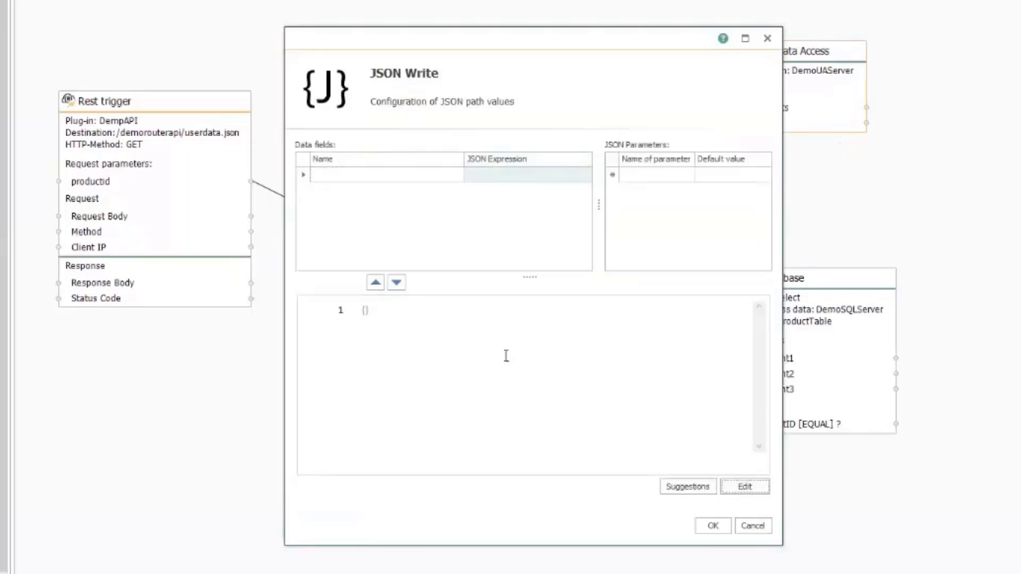
click(365, 311)
key(Return)
text("productid":)
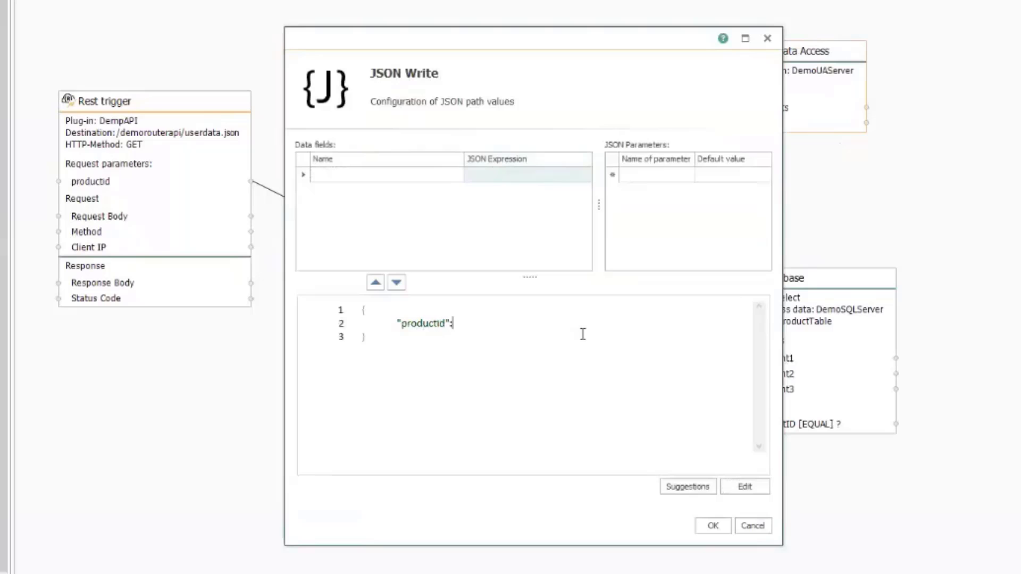
text(place)
key(BackSpace)
key(BackSpace)
key(BackSpace)
key(BackSpace)
key(BackSpace)
text("place"holder",)
key(Return)
text("setpoint1)
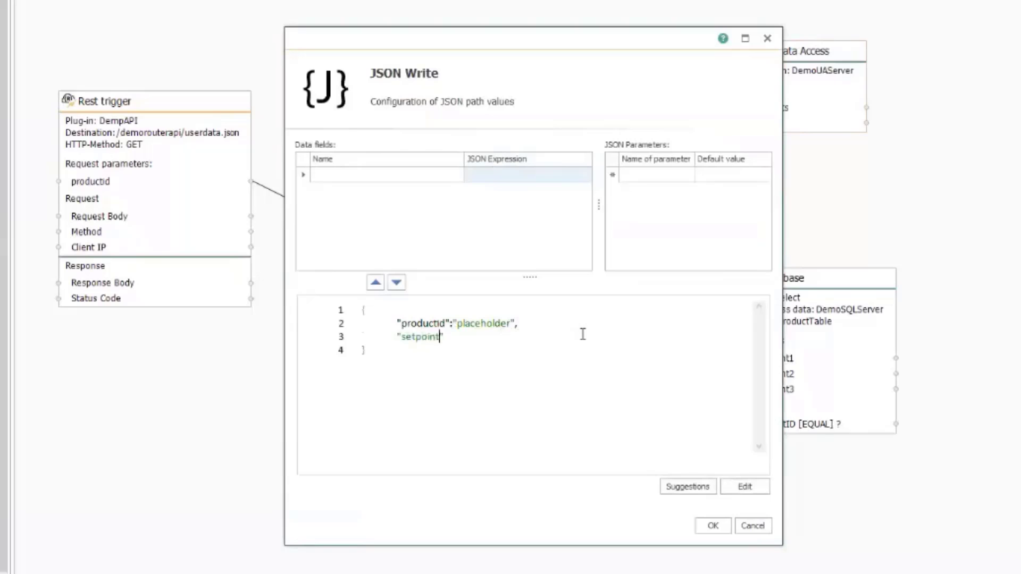
text(":123,)
key(Return)
text("setpoint2":123,)
key(Return)
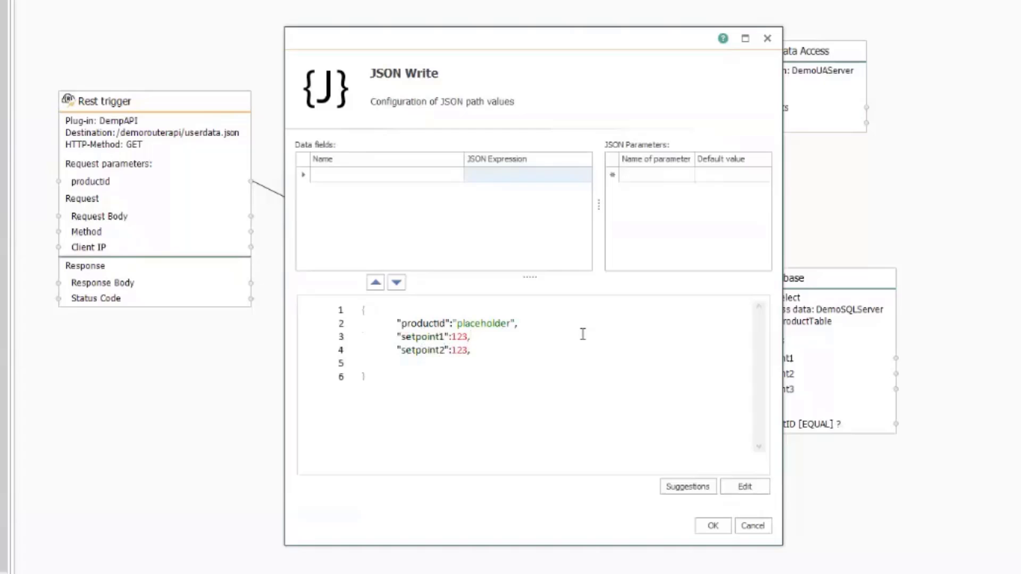
text("setpoint3":123)
key(Return)
text("goodparts")
text(:"123)
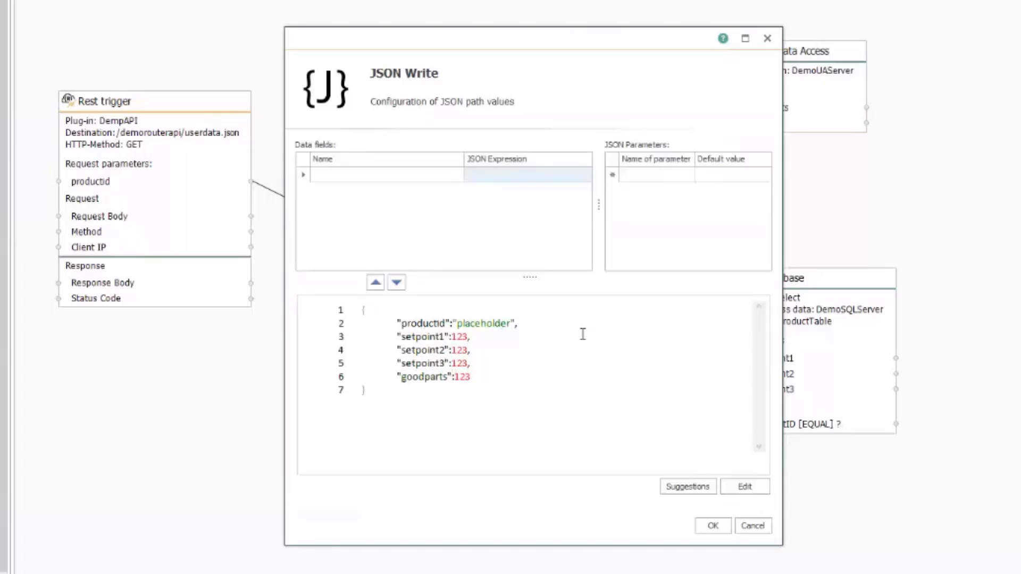
key(Return)
text("pad")
text(parts)
key(Right)
text(:123)
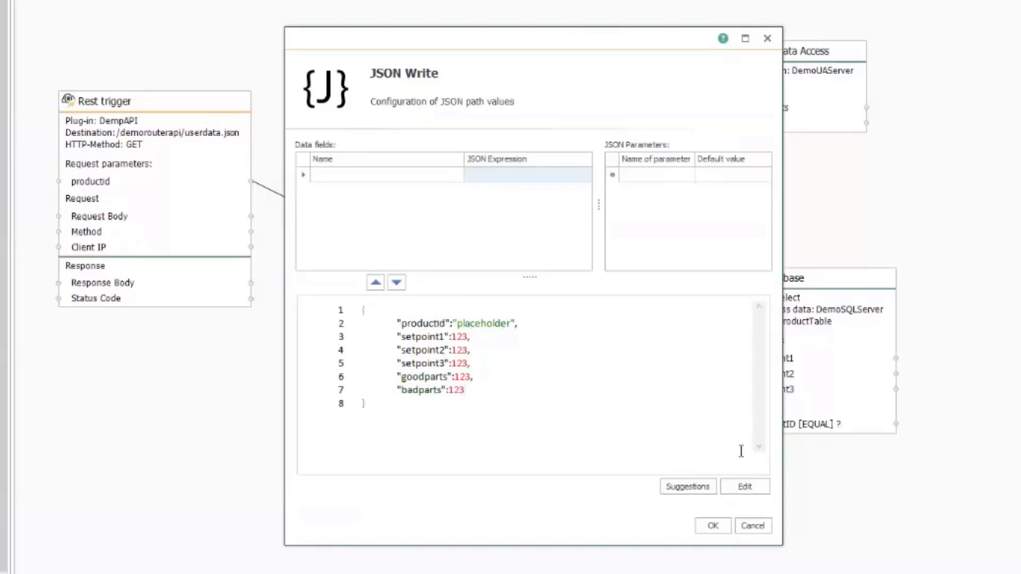
Convert the template to rows, create data fields for all six JsonPath items, and confirm
click(752, 489)
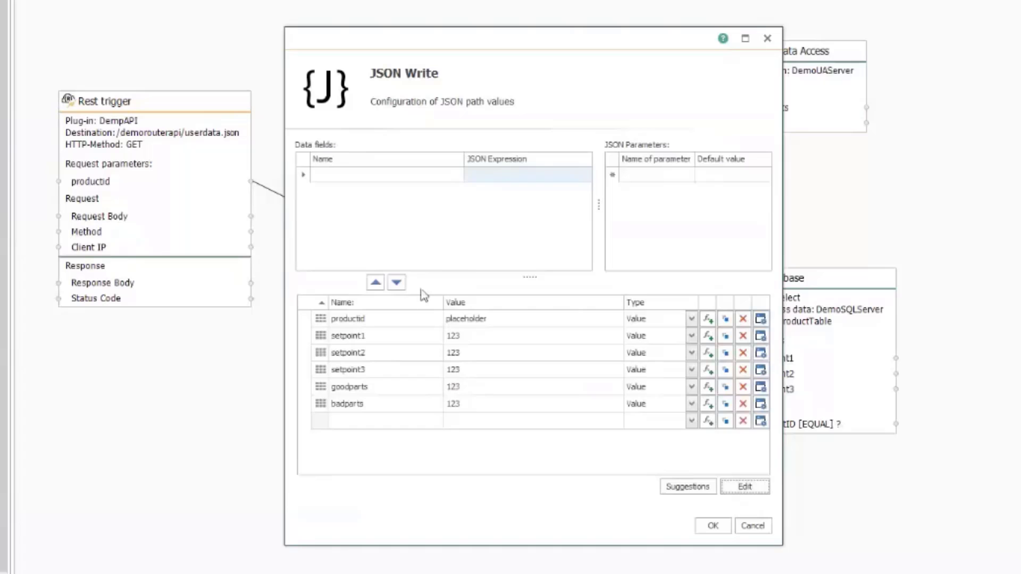
click(709, 320)
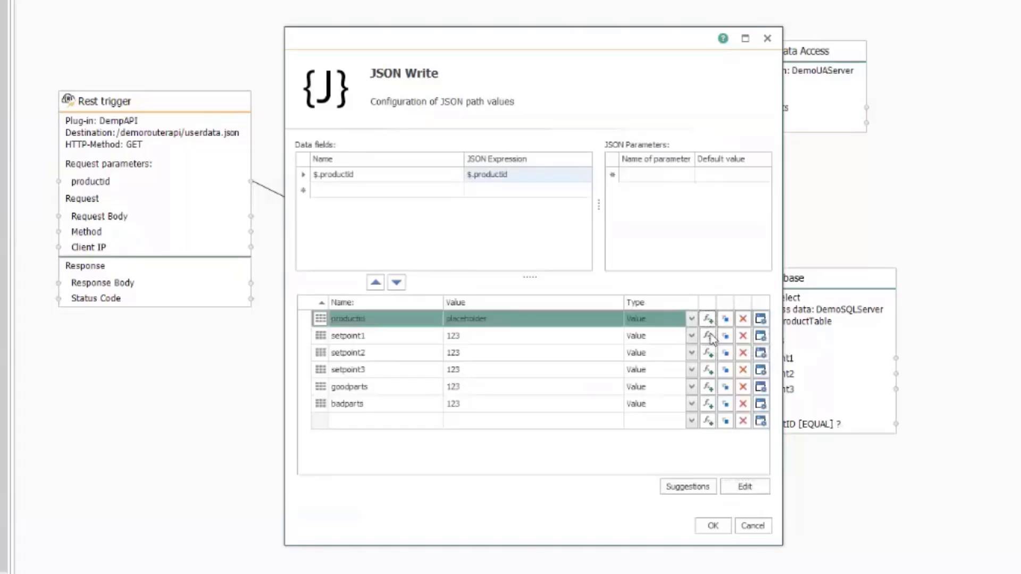
click(709, 337)
click(709, 354)
click(709, 371)
click(709, 387)
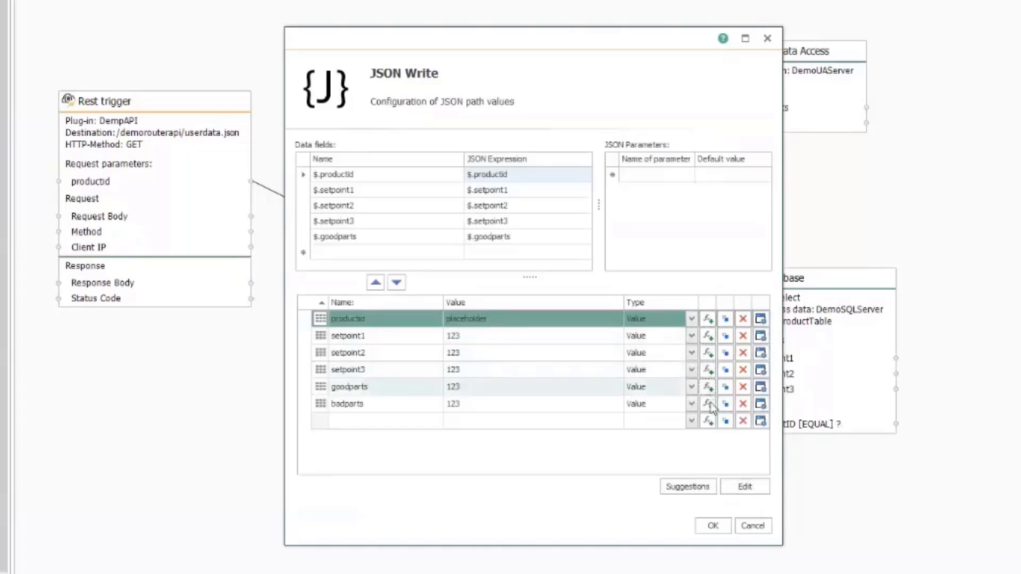
click(709, 404)
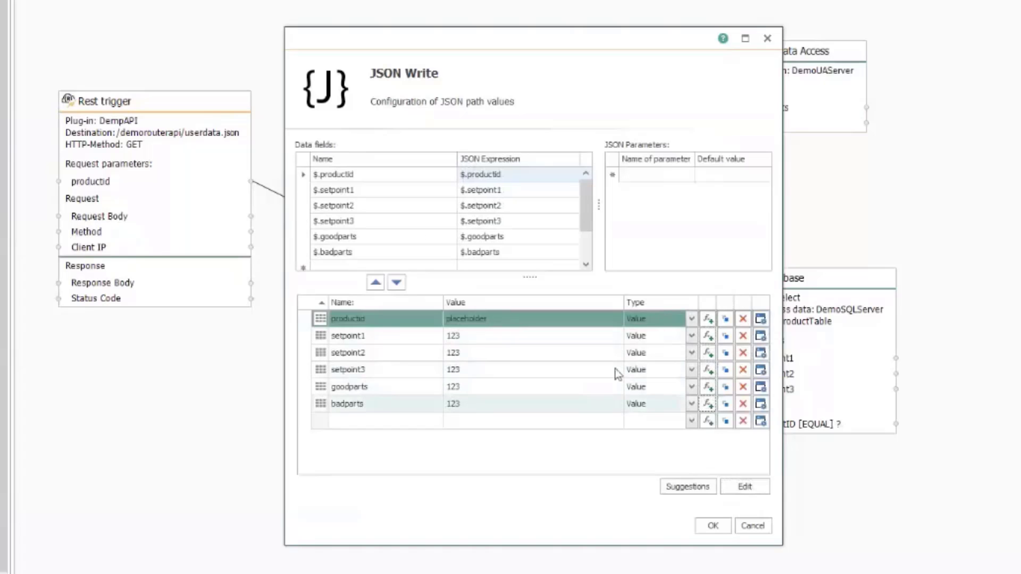
click(708, 529)
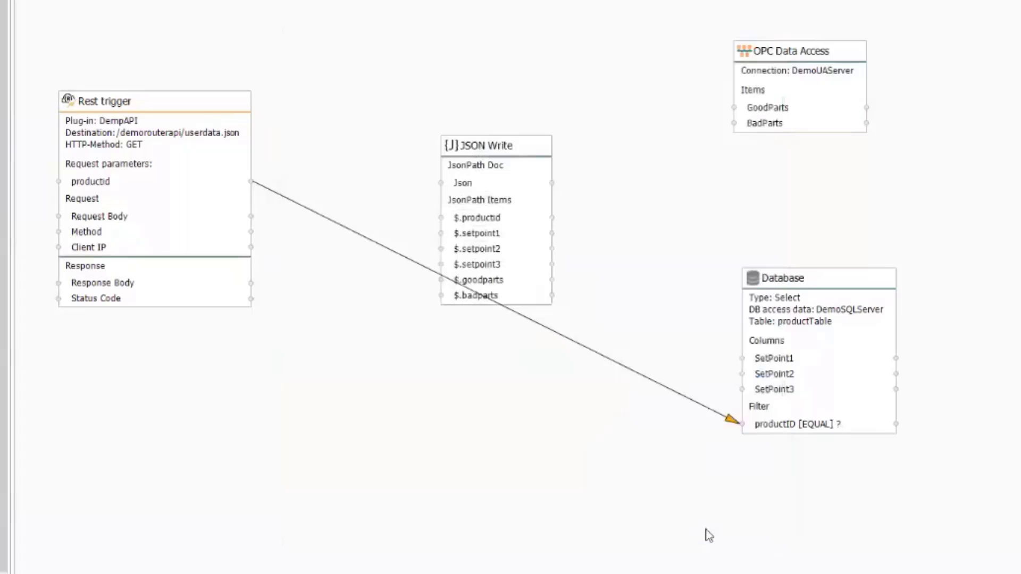
Link GoodParts, BadParts, SetPoint1–3 and productid to their matching JSON Write rows
drag(525, 156, 543, 103)
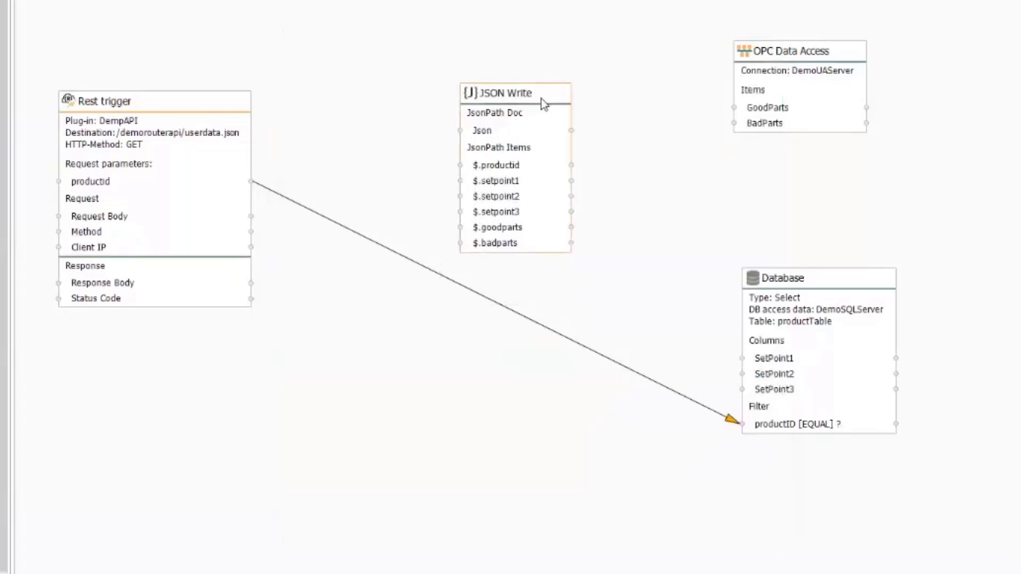
drag(735, 108, 520, 238)
drag(776, 127, 532, 243)
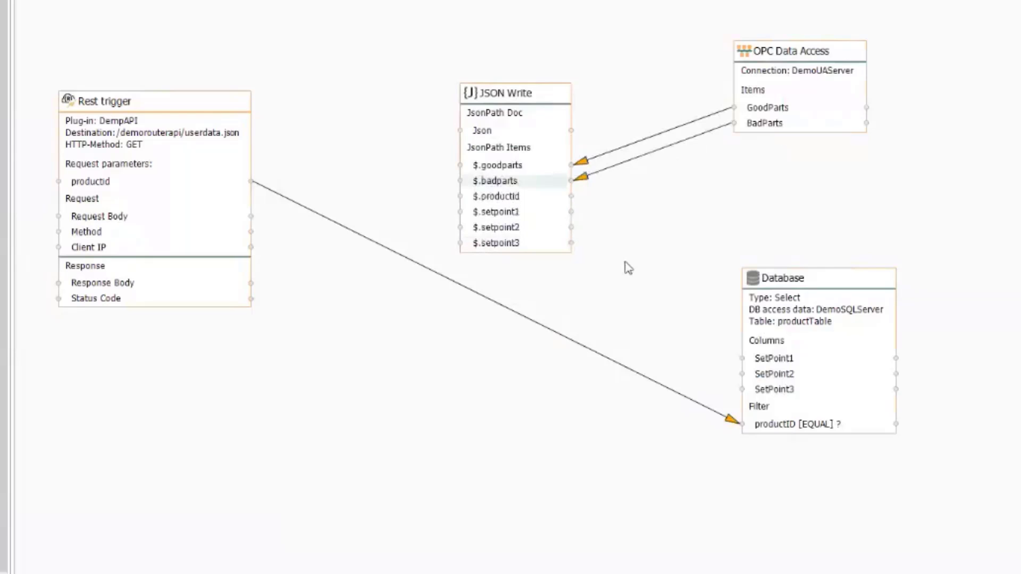
drag(755, 358, 547, 211)
drag(805, 375, 570, 229)
drag(748, 382, 611, 244)
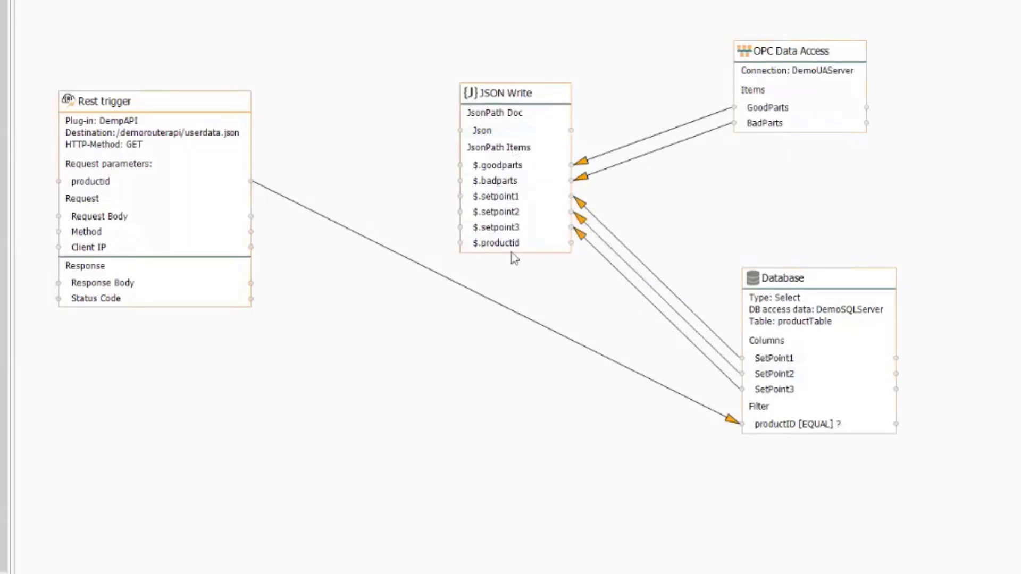
drag(141, 183, 482, 245)
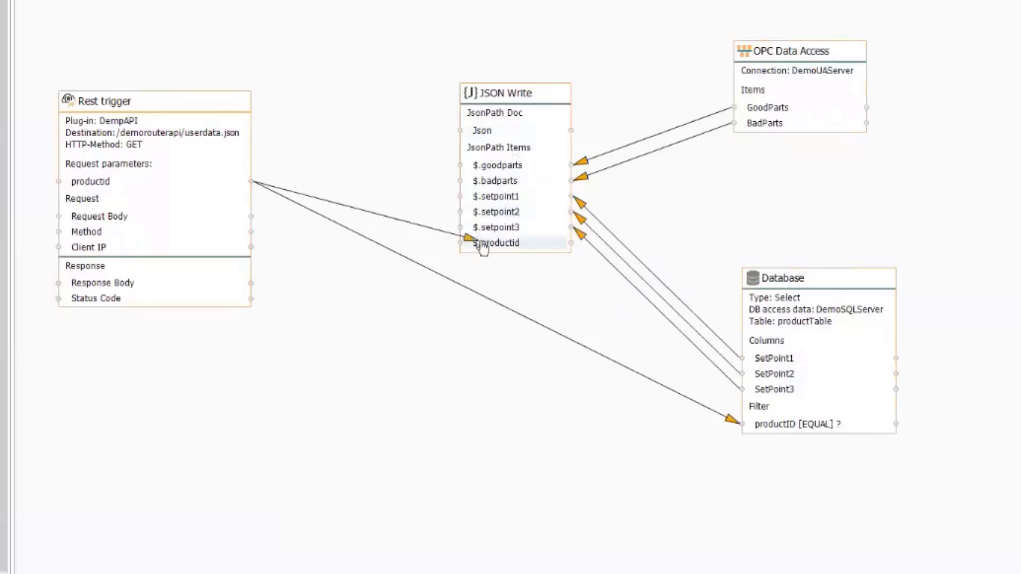
Route the JSON Write Json output to the Response Body and tidy the node positions
drag(529, 87, 543, 67)
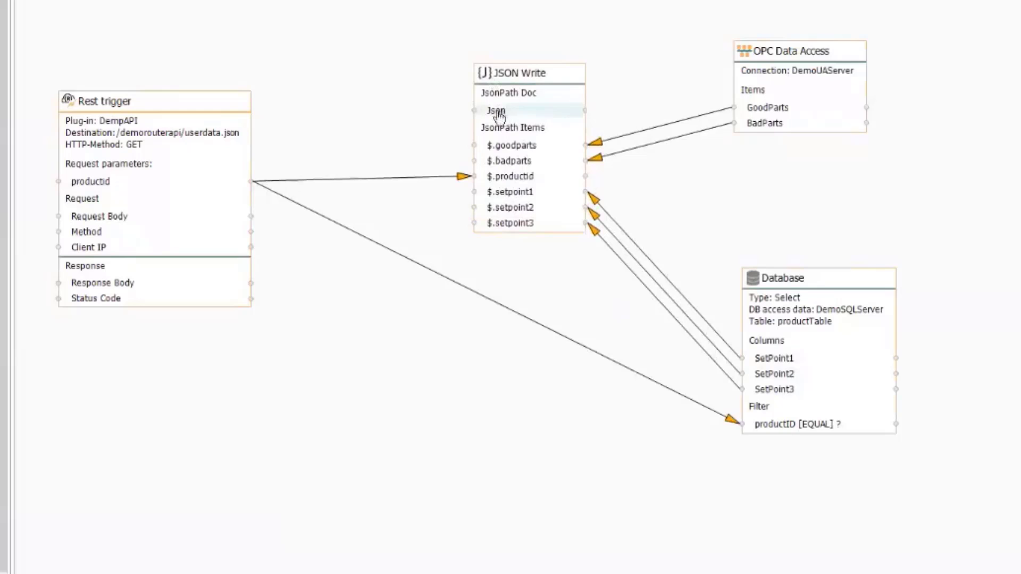
drag(513, 114, 221, 286)
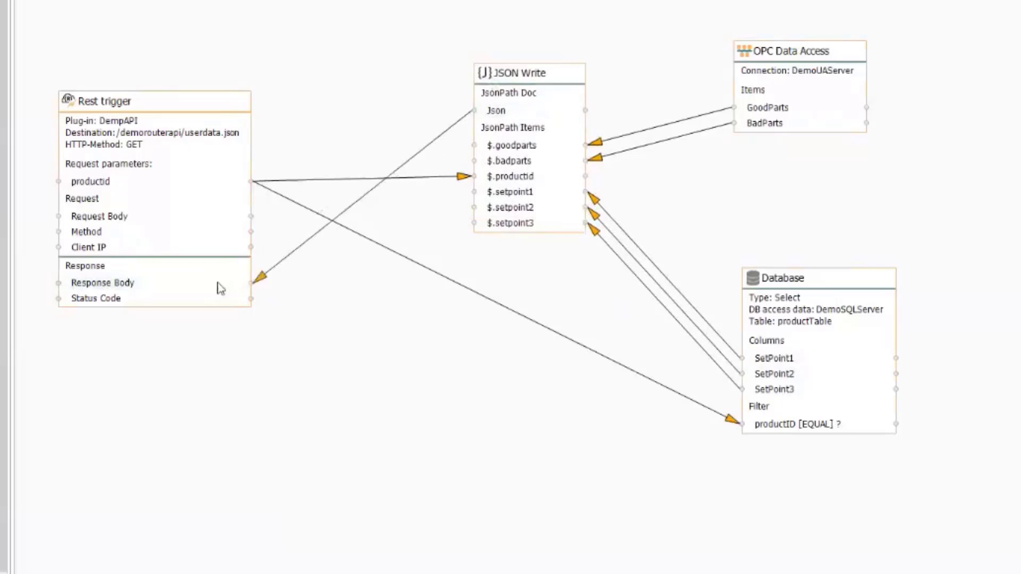
drag(851, 282, 888, 172)
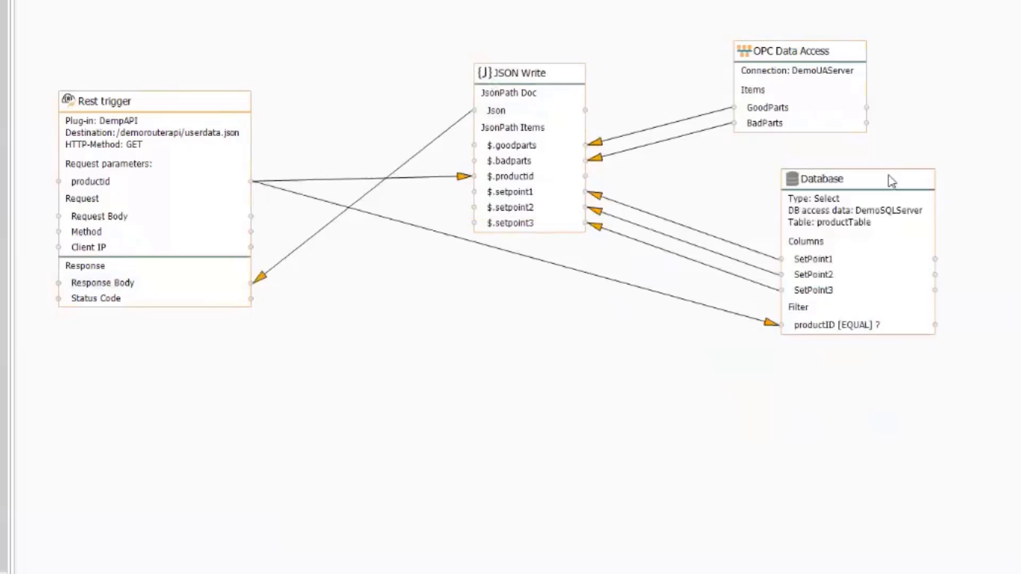
drag(804, 57, 876, 26)
drag(550, 82, 570, 58)
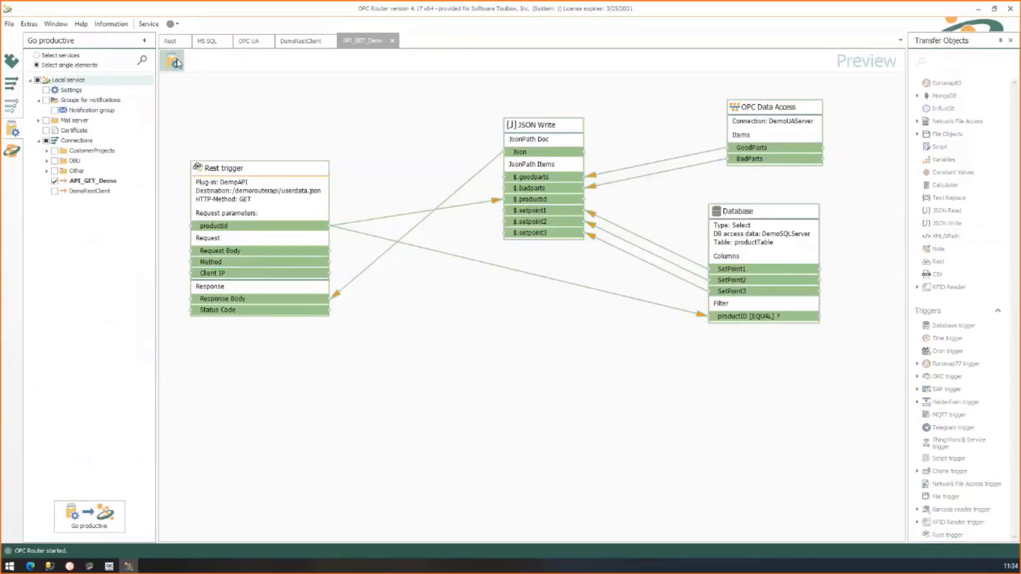
Publish the project, accept restarting the router service, and switch to the Runtime view
click(172, 60)
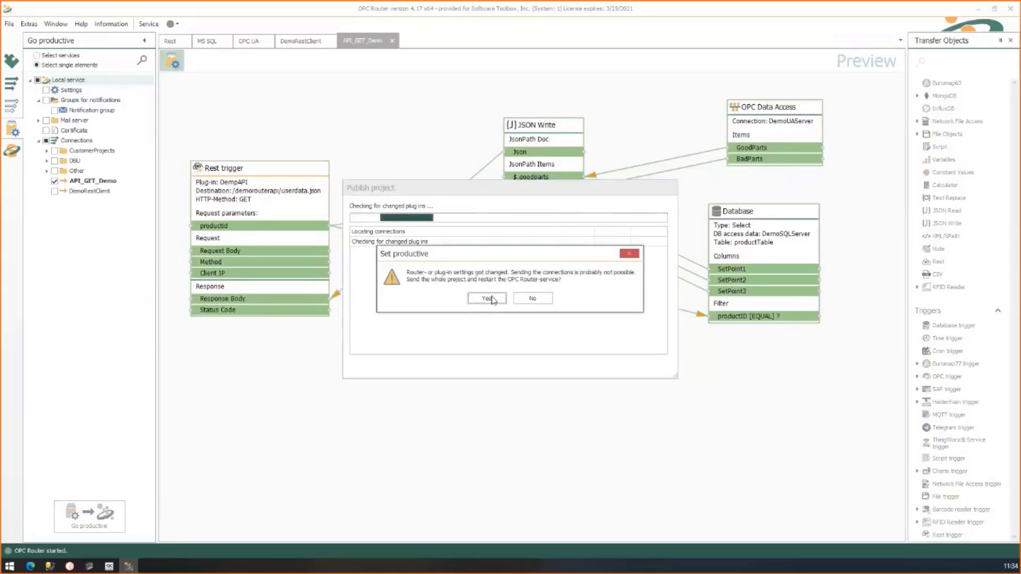
click(487, 298)
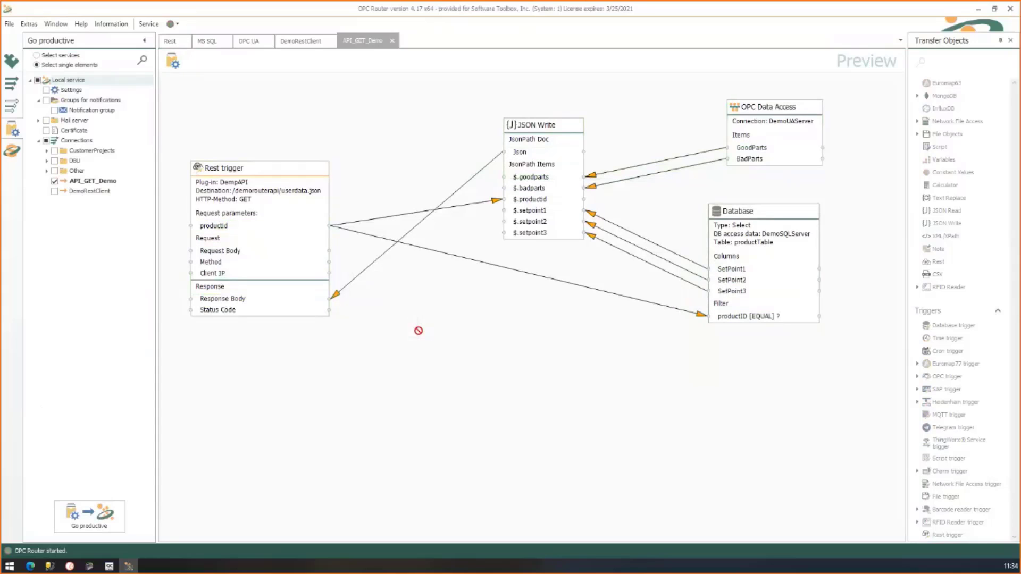
click(16, 155)
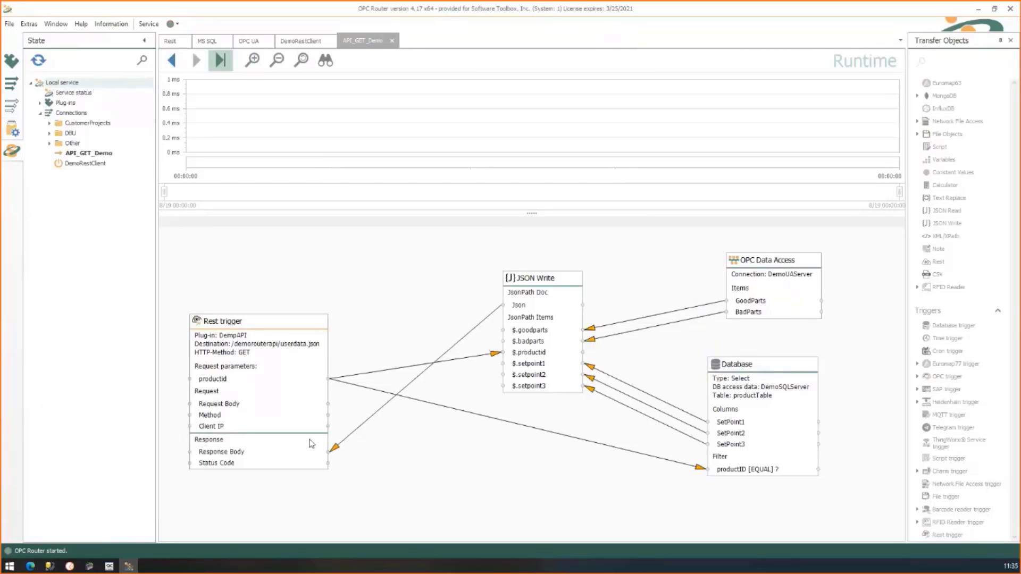
In a new Edge tab, enter 192.168.22.2:8585/demorouterapi/userdata.json?productid in the address bar
click(30, 567)
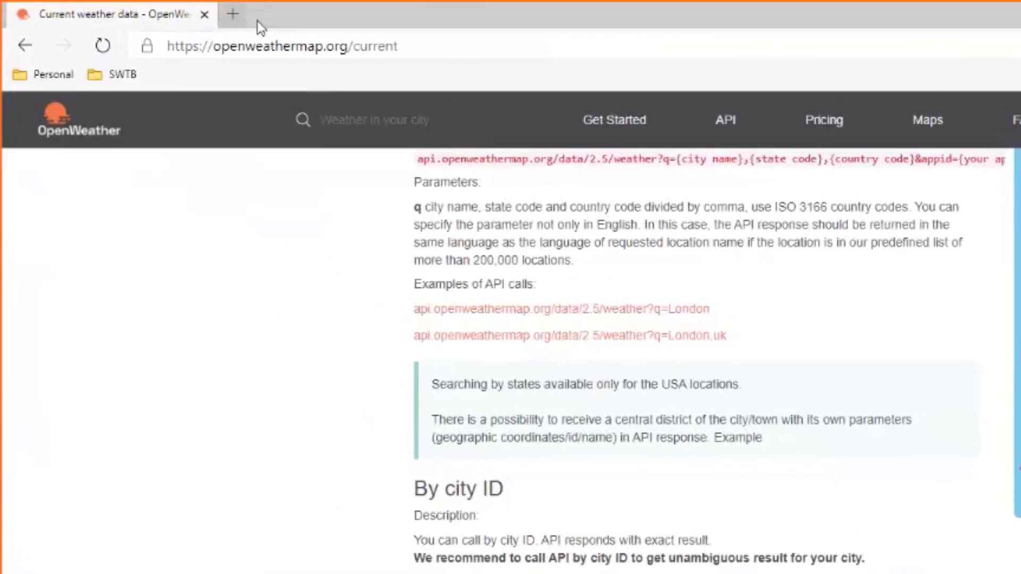
key(ctrl+t)
text(192.16)
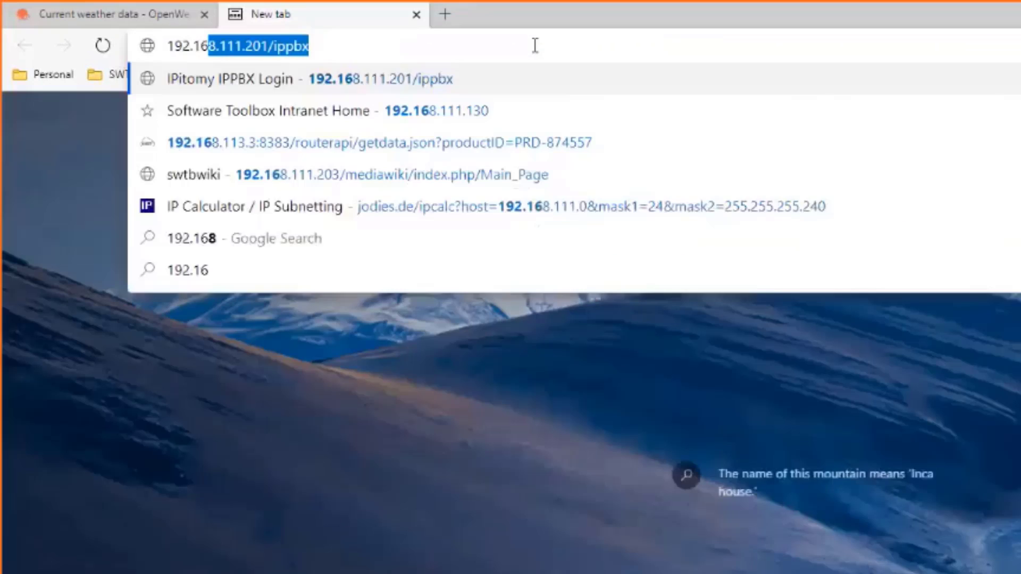
text(8.12)
text(2)
key(BackSpace)
key(BackSpace)
key(BackSpace)
text(22)
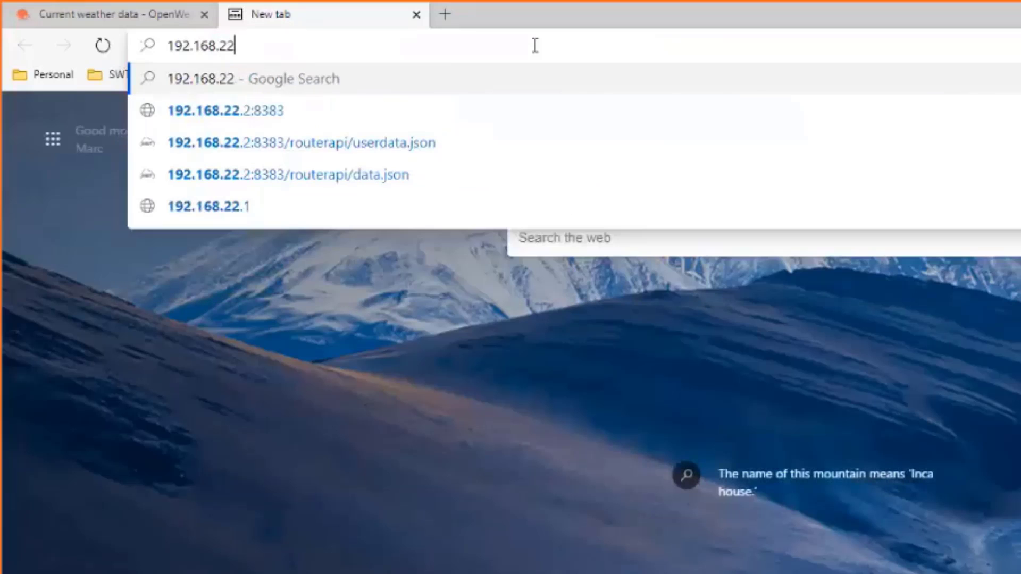
text(.2:8)
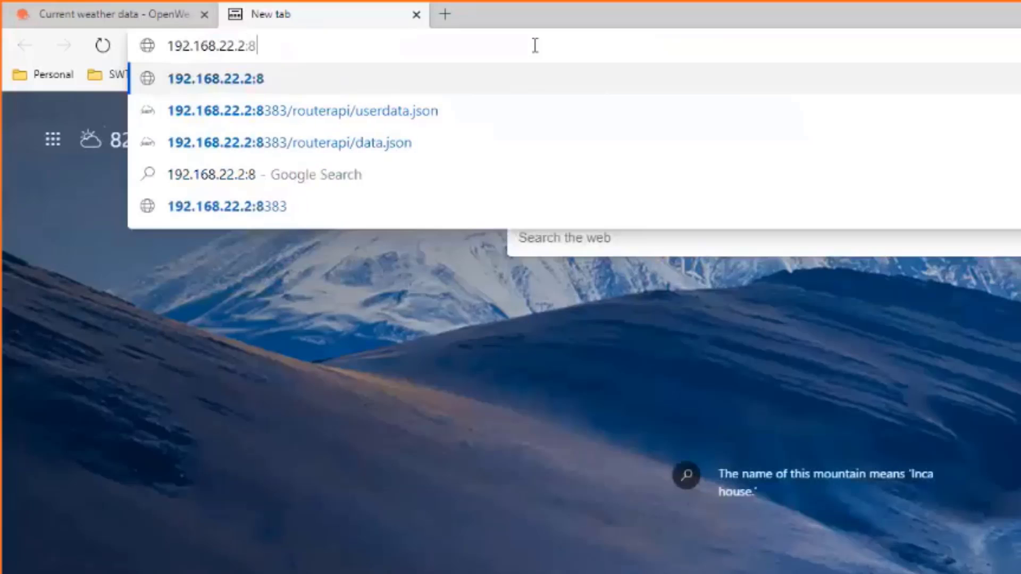
text(585/)
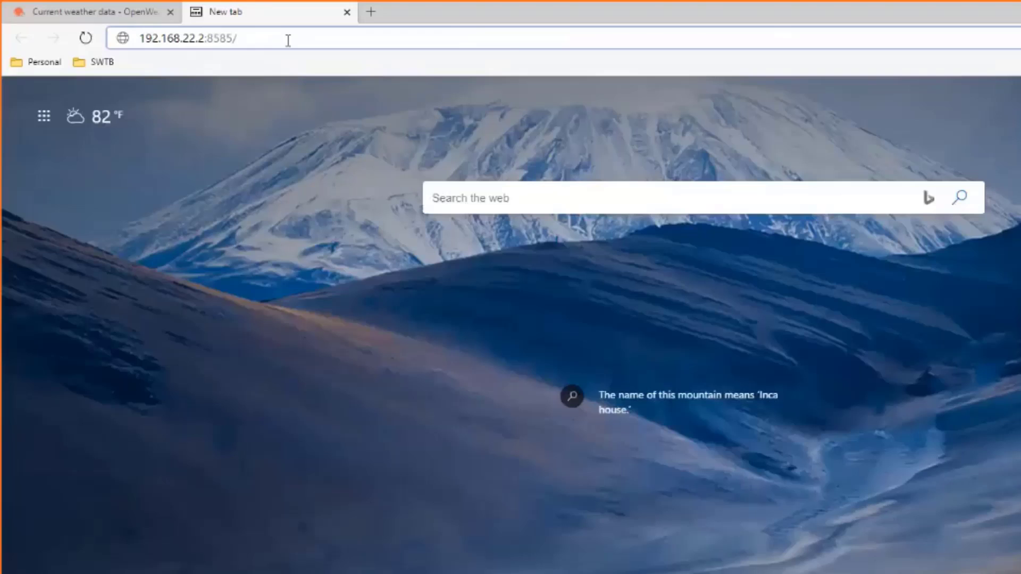
text(/demorouterapi/userdata.js)
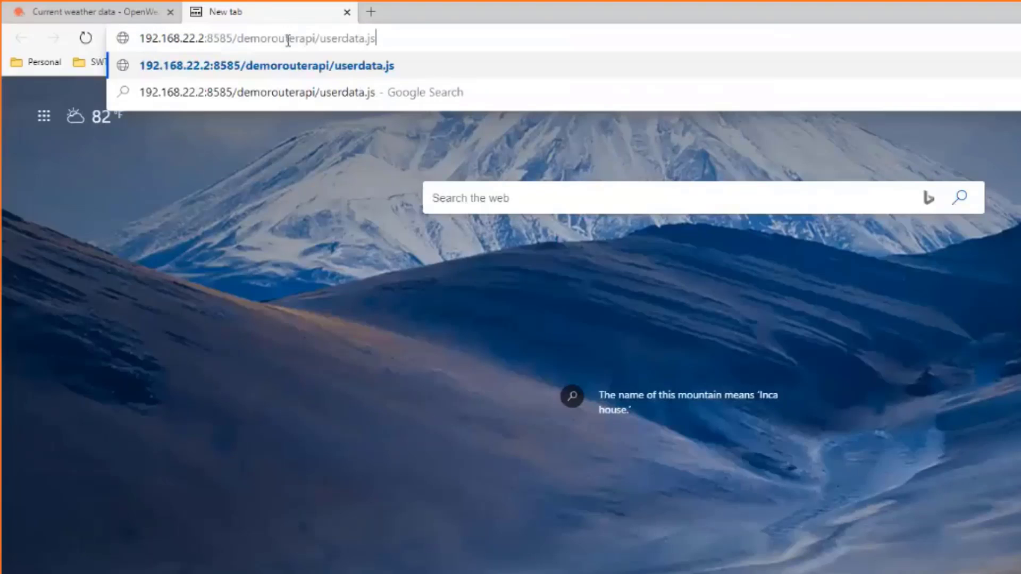
text(on)
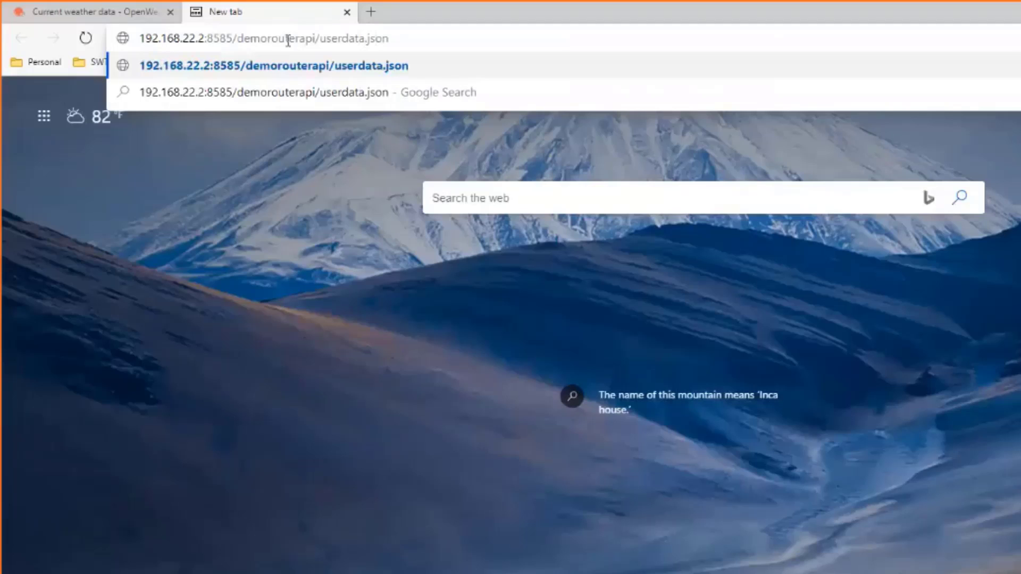
text(?)
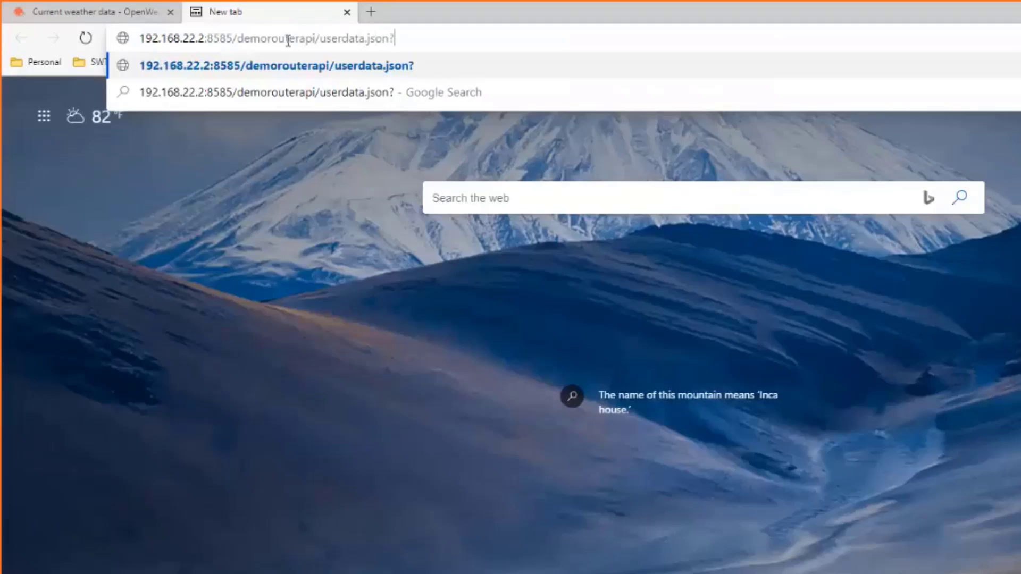
text(productid)
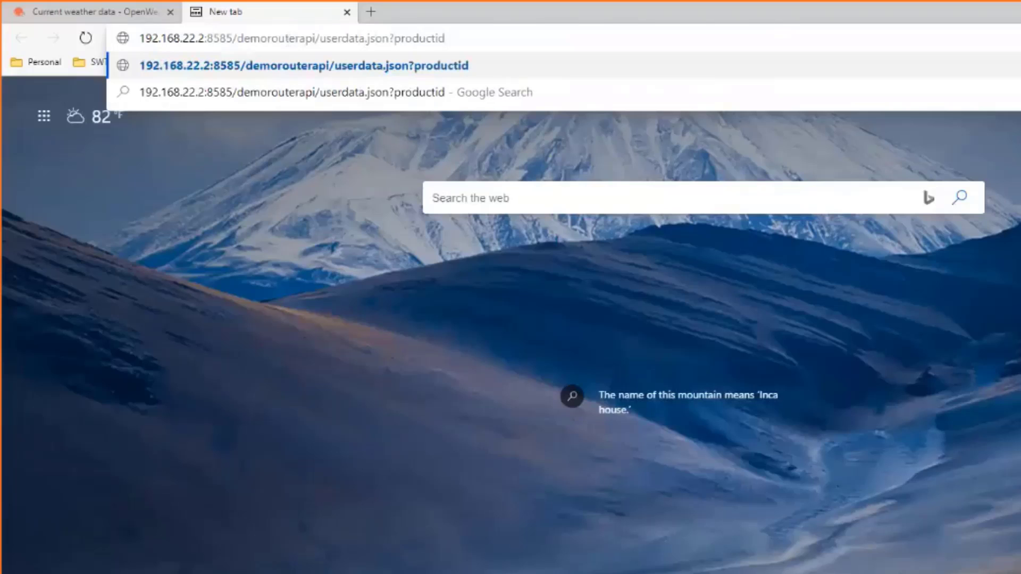
Copy product ID PRD-542375 from the SSMS results grid and return to the browser
key(alt+Tab)
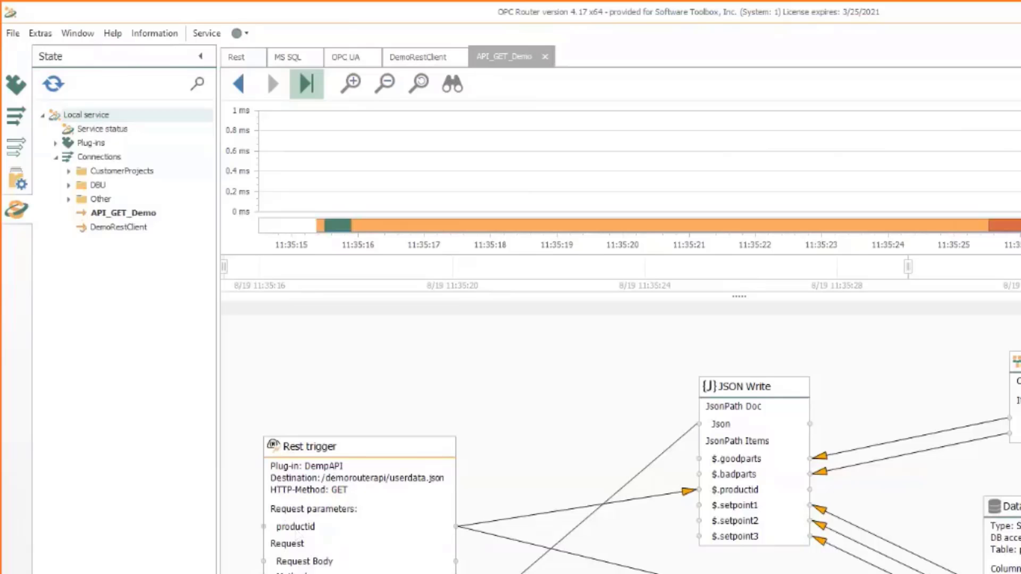
key(alt+Tab)
click(420, 393)
right_click(420, 393)
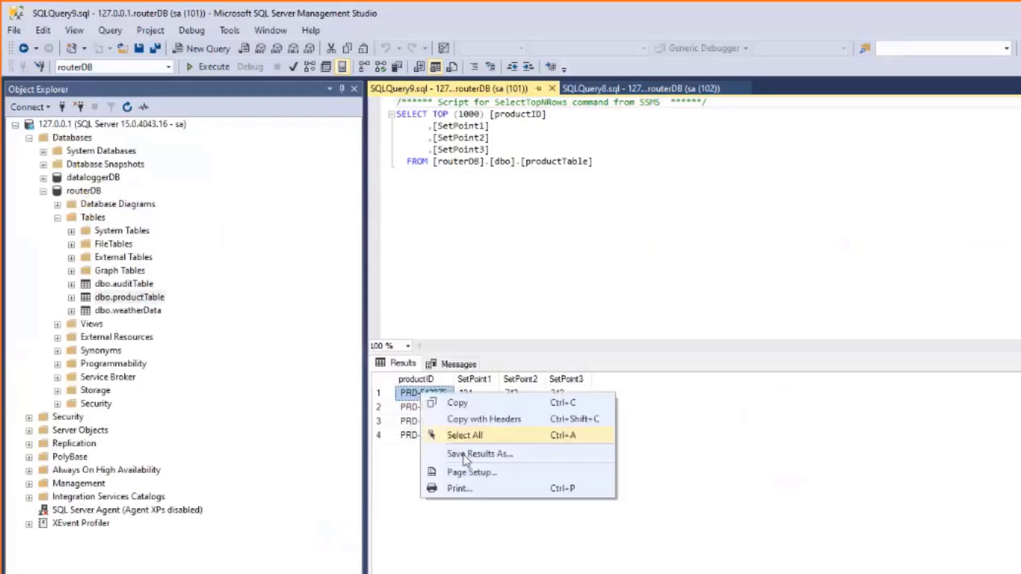
click(461, 403)
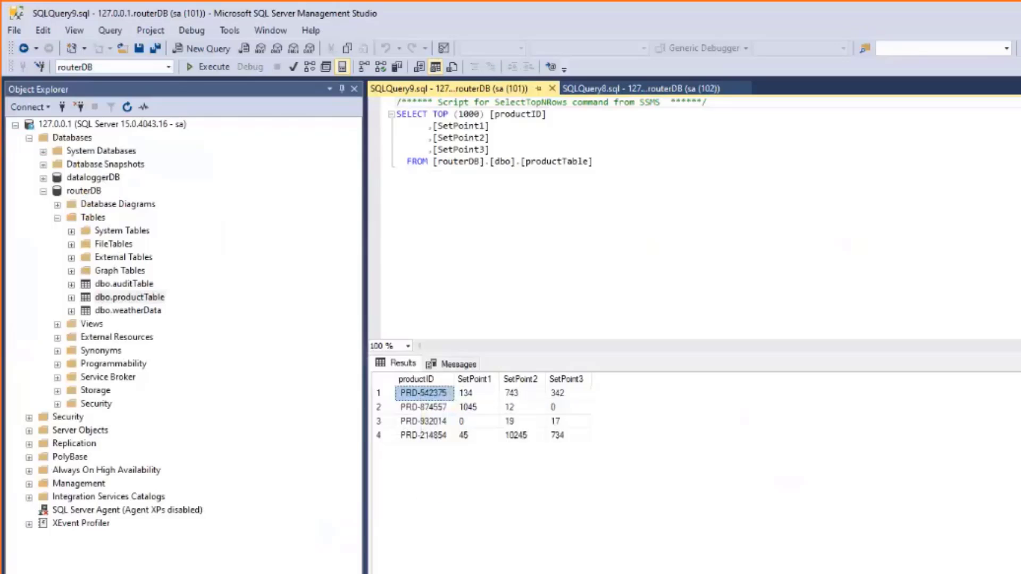
key(alt+Tab)
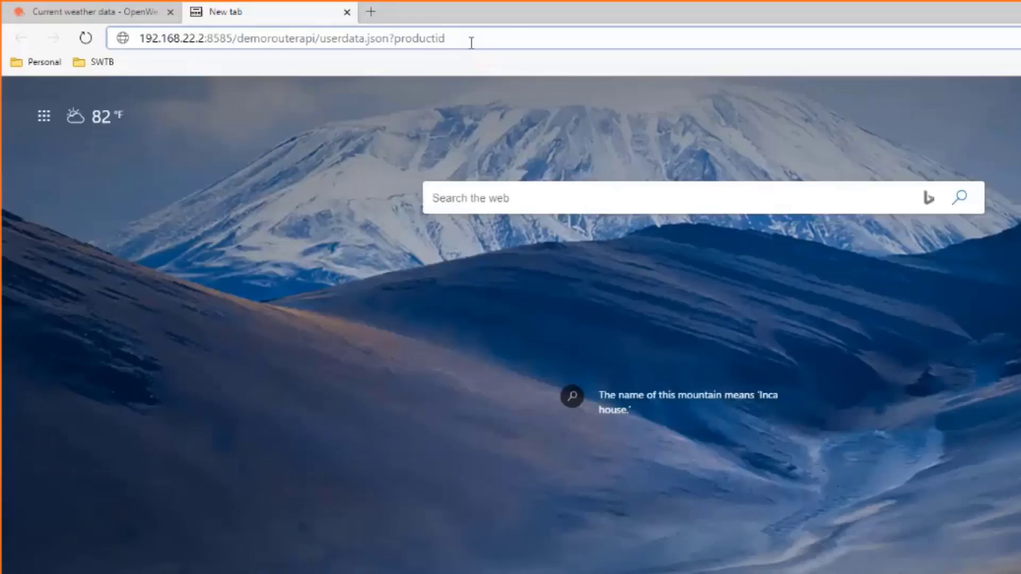
Complete the address with productid=PRD-542375, highlighting host and query parameter, and load it
key(ctrl+v)
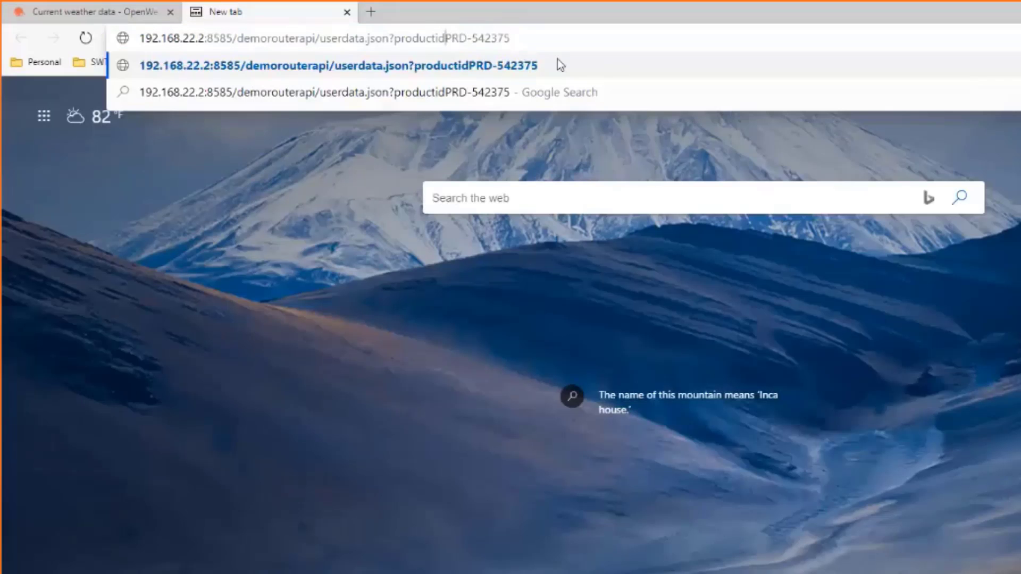
key(Left)
key(Left)
key(Left)
key(Left)
key(Left)
key(Left)
key(Left)
key(Left)
key(Left)
key(Left)
text(=)
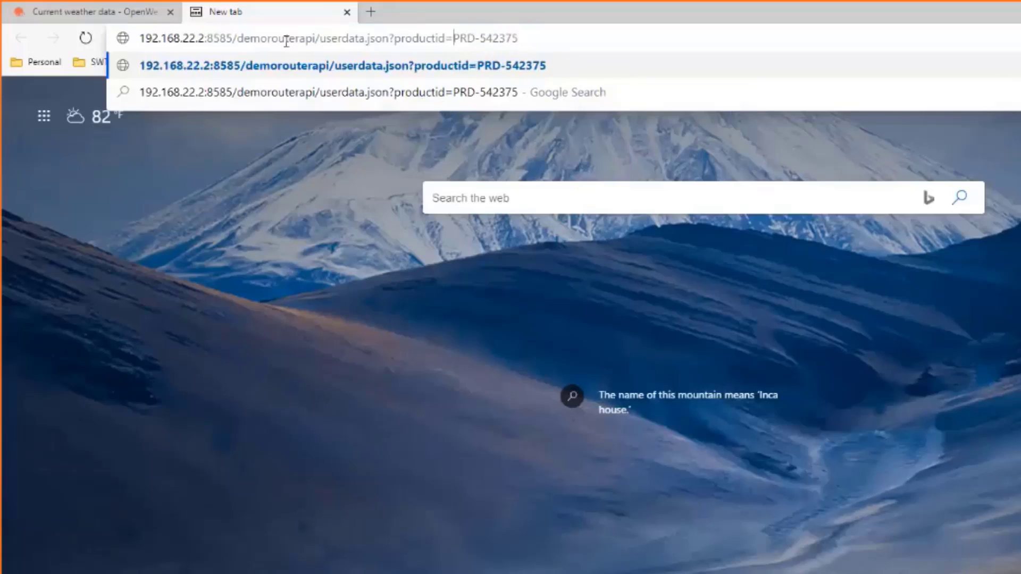
drag(141, 38, 389, 27)
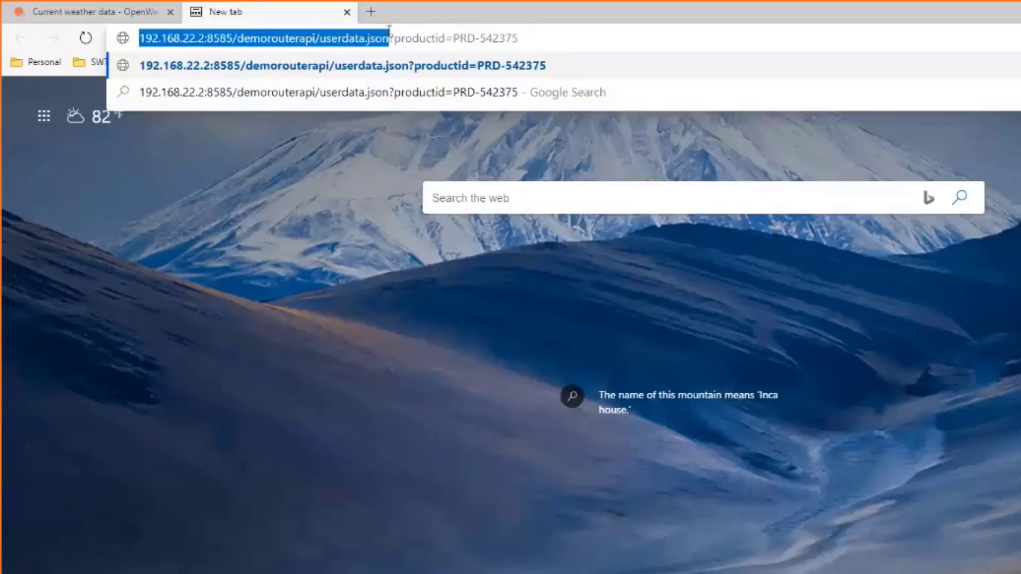
drag(394, 37, 545, 45)
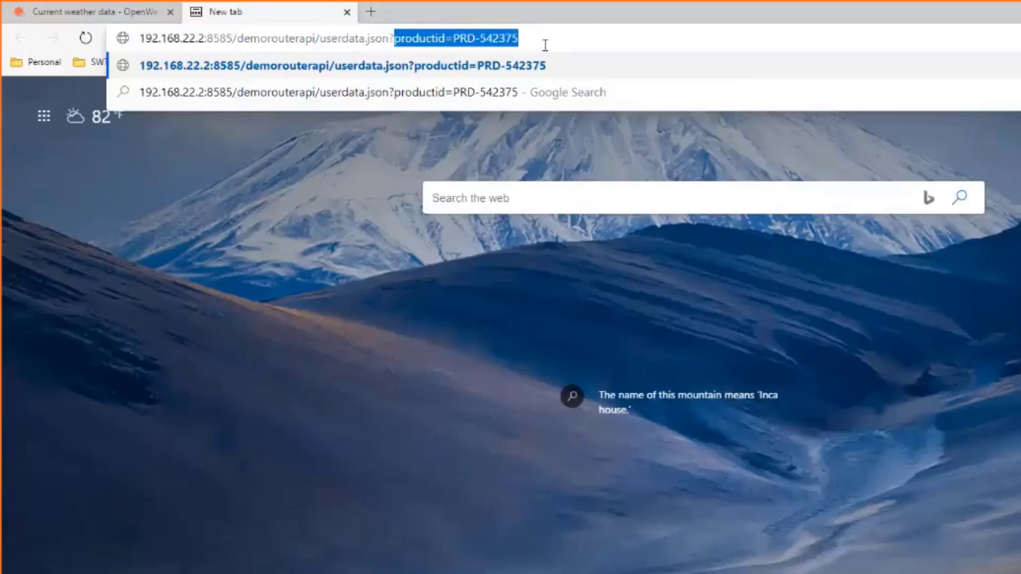
click(544, 35)
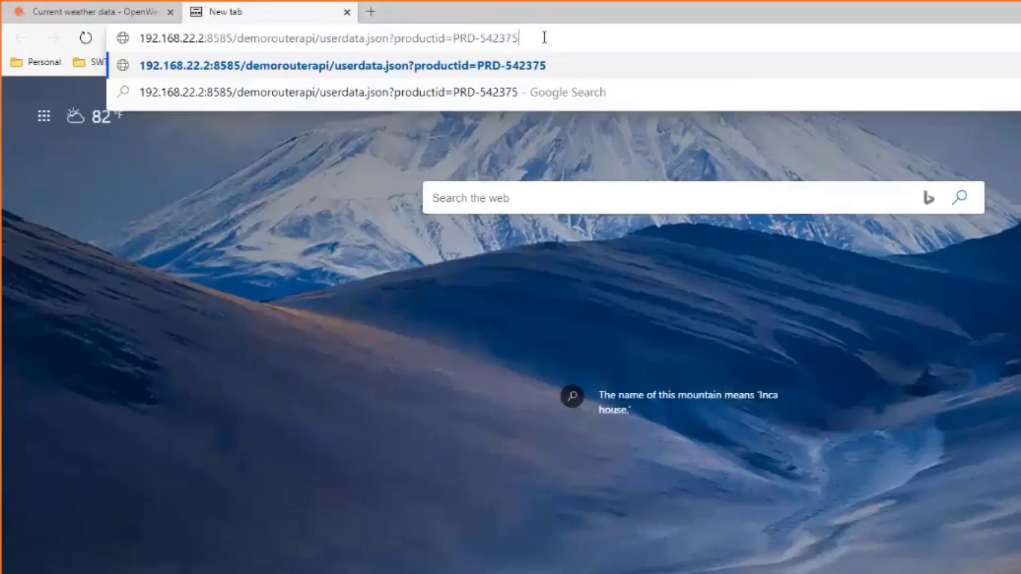
key(Return)
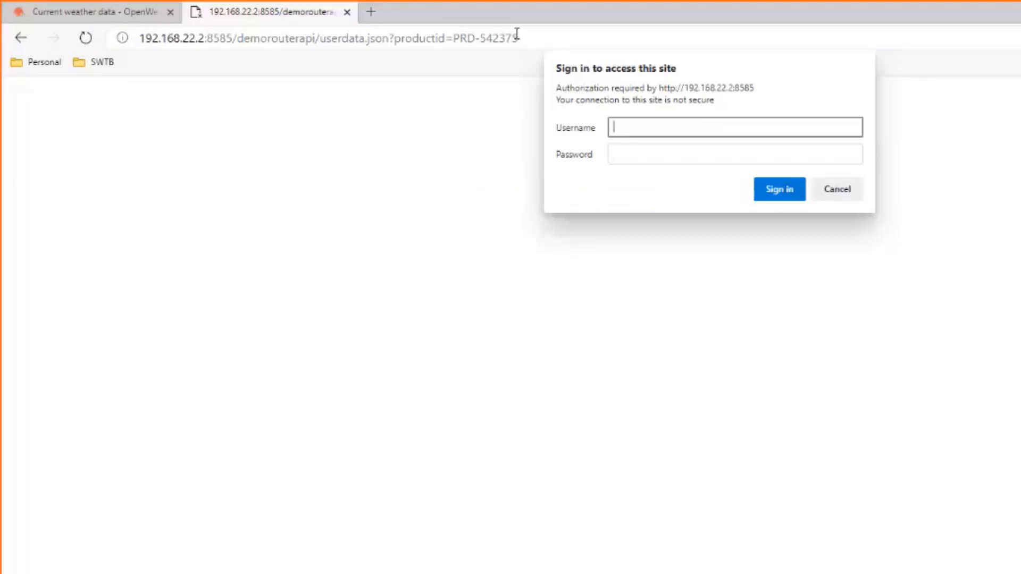
Sign in to the router API with the username and password
text(user)
key(Tab)
text(password)
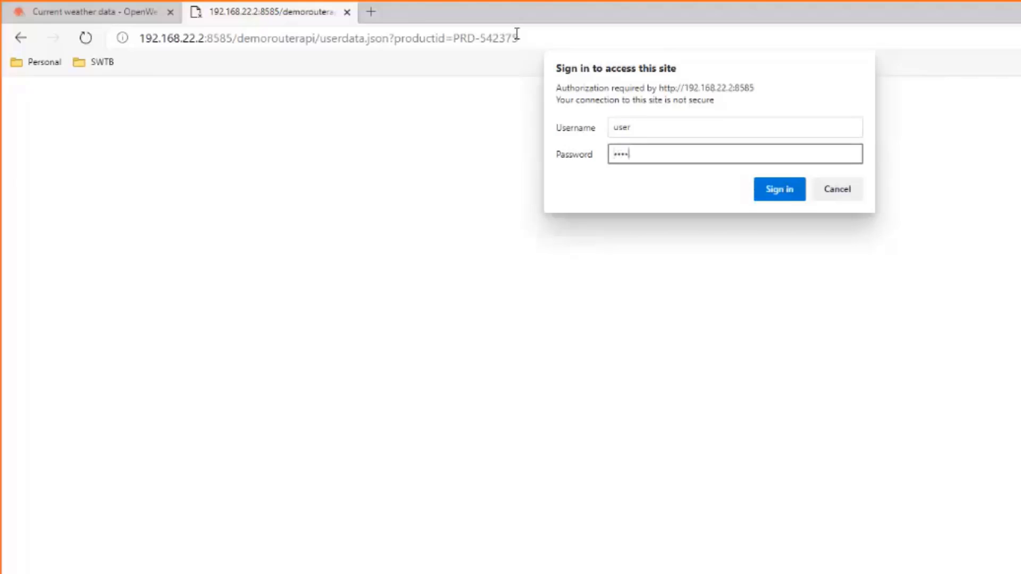
key(Return)
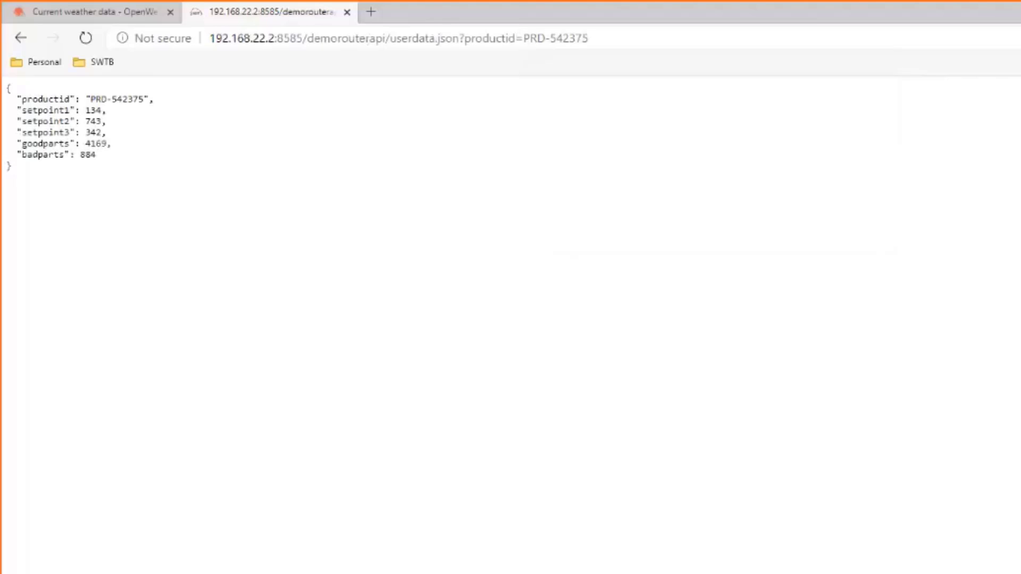
Highlight the returned setpoints 134, 743, 342 and part counts 4169/884, then switch to SSMS
drag(54, 155, 39, 98)
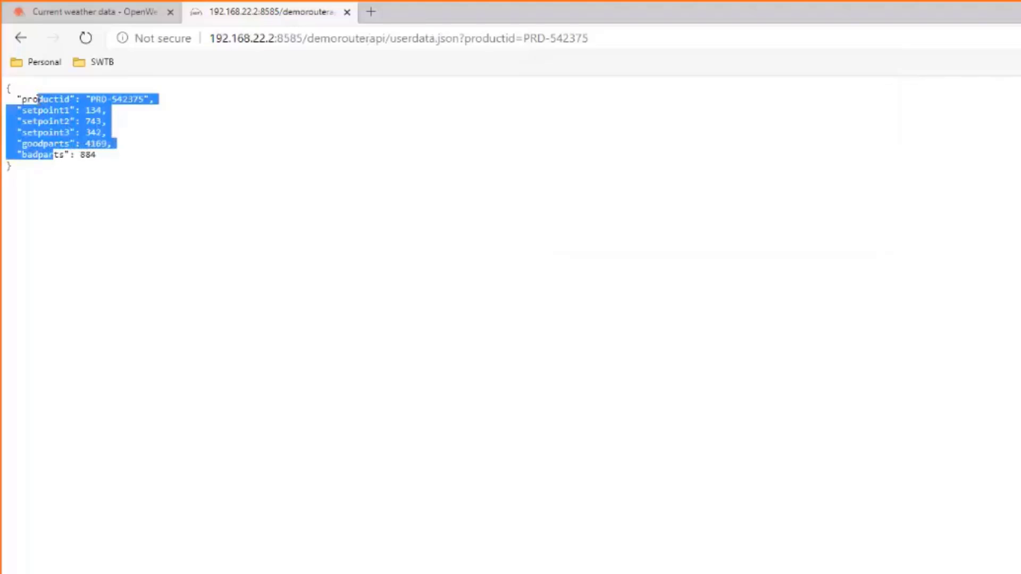
click(39, 99)
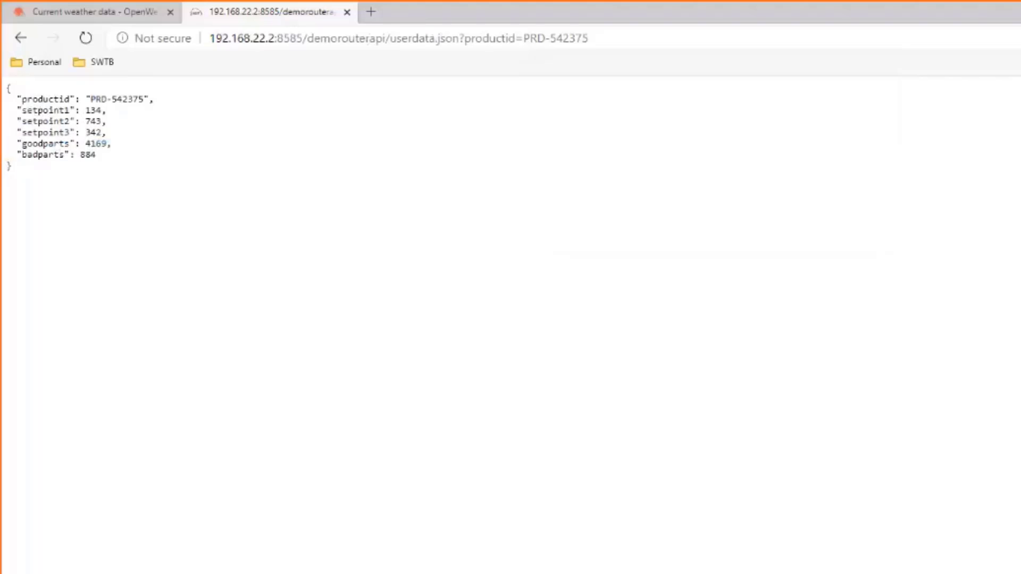
key(alt+Tab)
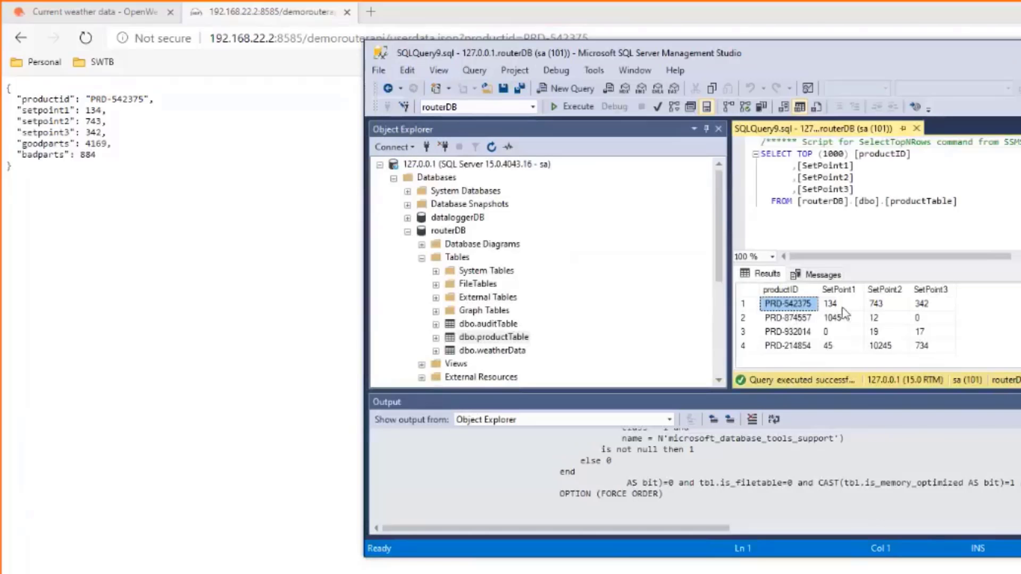
Check PRD-542375's JSON setpoints (134, 743, 342) and part counts against the product table
click(928, 307)
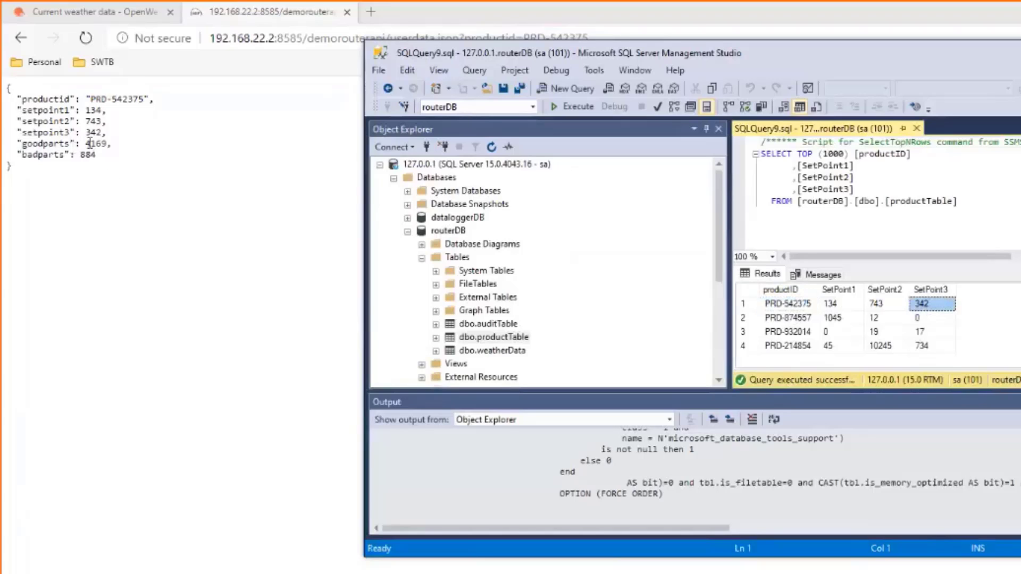
drag(90, 144, 99, 157)
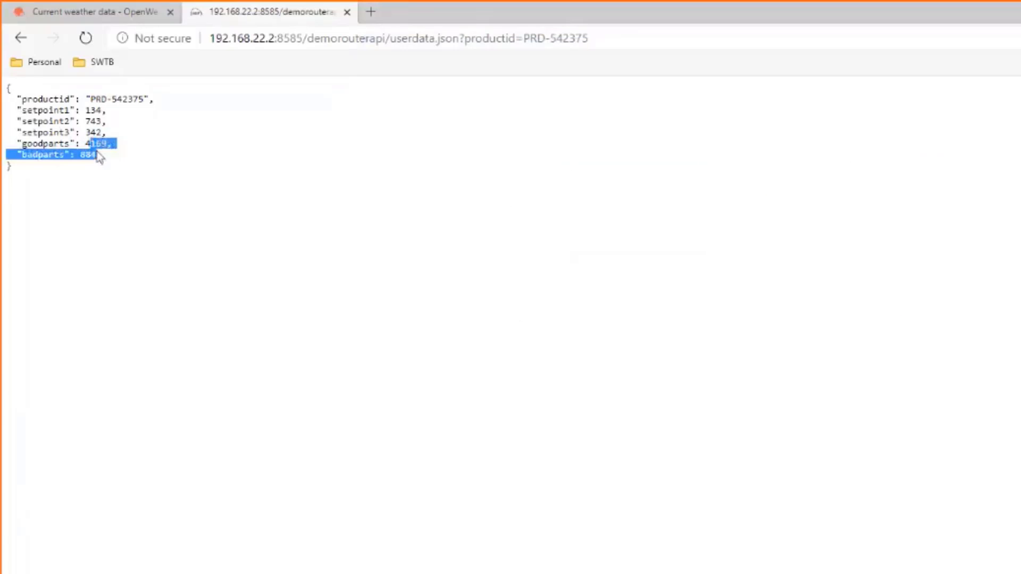
click(100, 142)
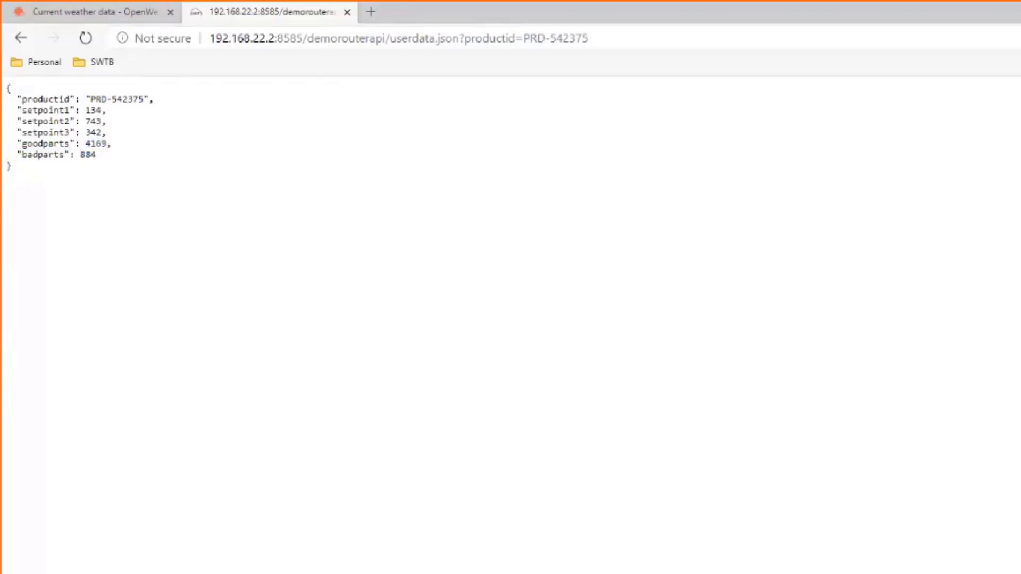
Copy the product ID PRD-214854 from the SQL Server product results grid
key(alt+Tab)
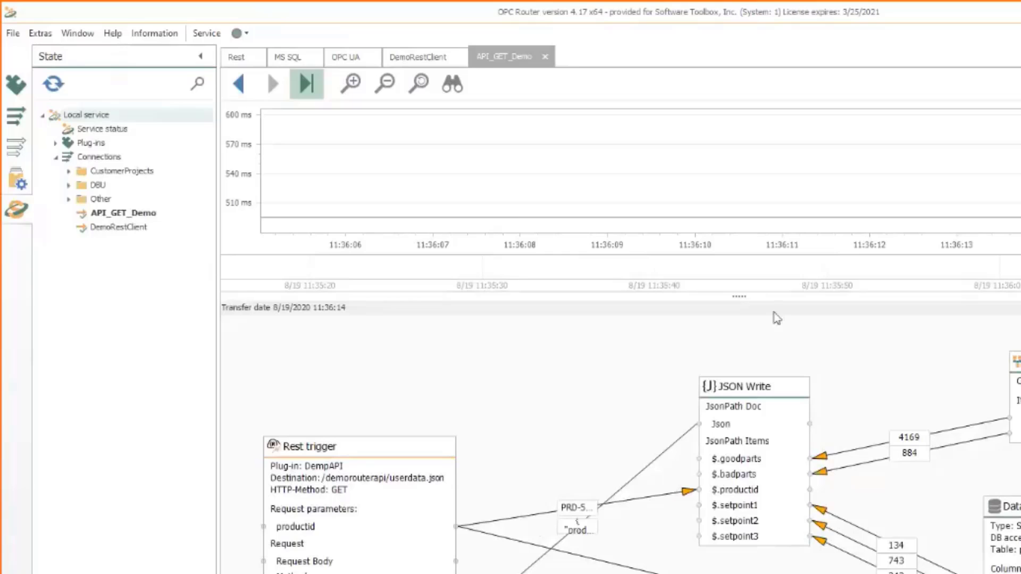
key(alt+Tab)
click(787, 318)
click(792, 346)
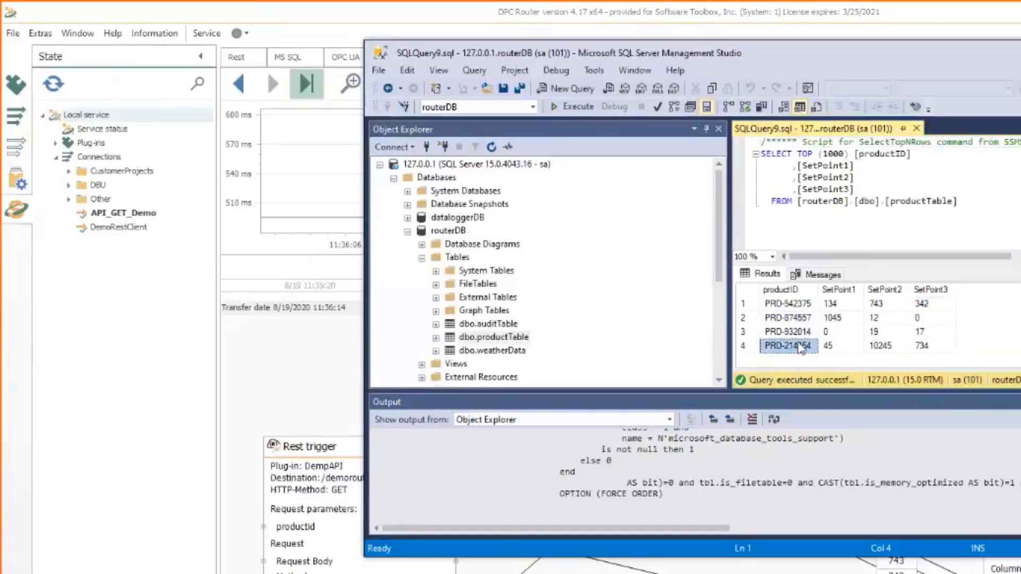
right_click(800, 346)
click(854, 358)
Load the API JSON for PRD-214854 by pasting its ID into the request URL
key(alt+Tab)
drag(609, 39, 523, 38)
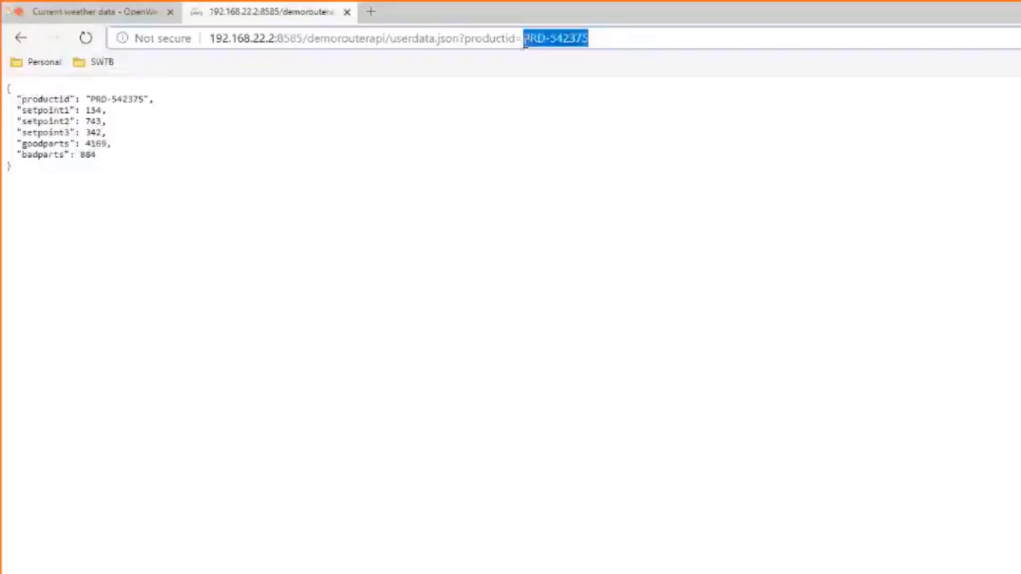
text(PRD-214854)
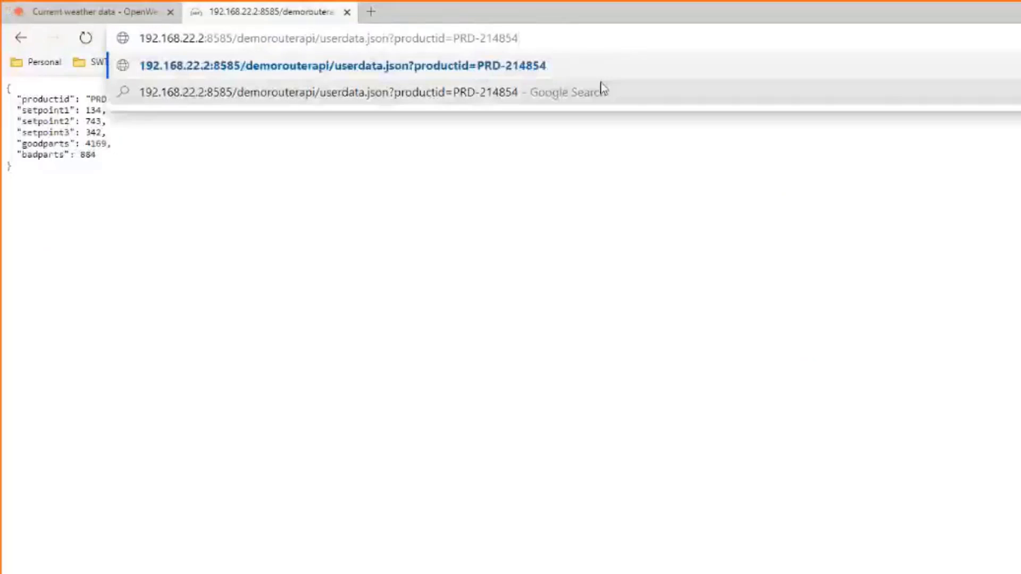
key(Return)
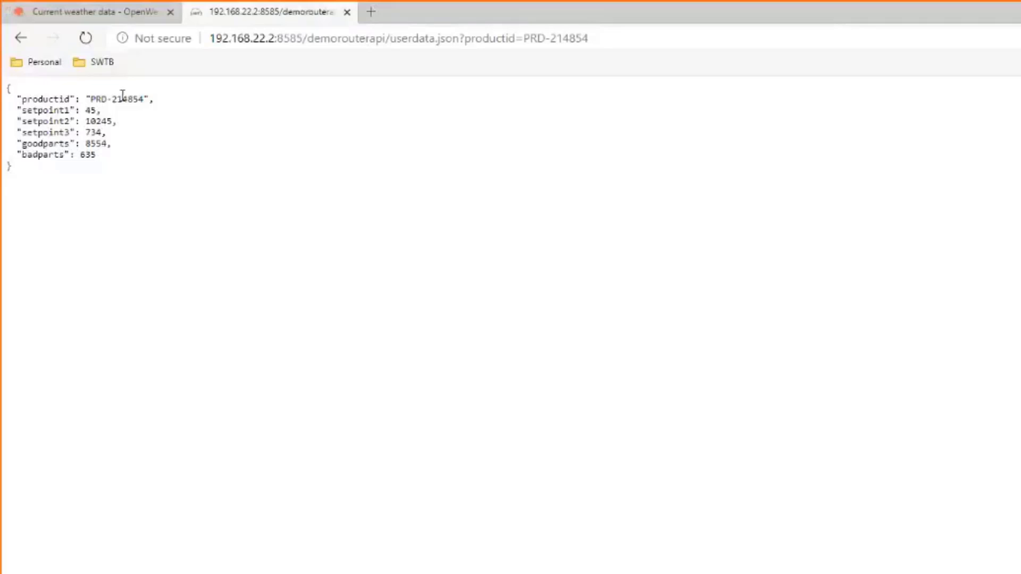
Query product dummy, getting null setpoints with 473 good and 83 bad parts, then return to OPC Router
drag(526, 37, 522, 71)
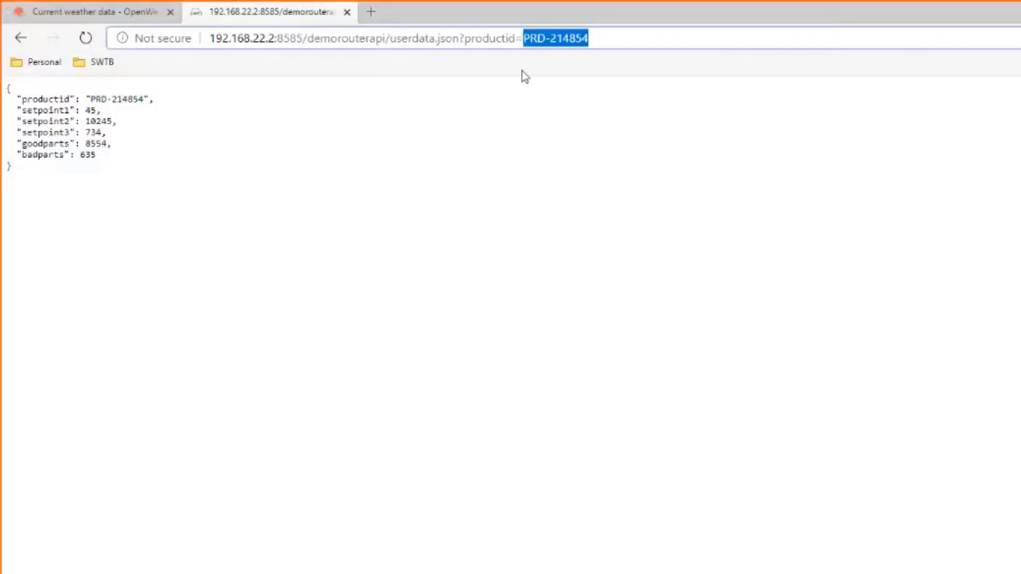
text(dummy)
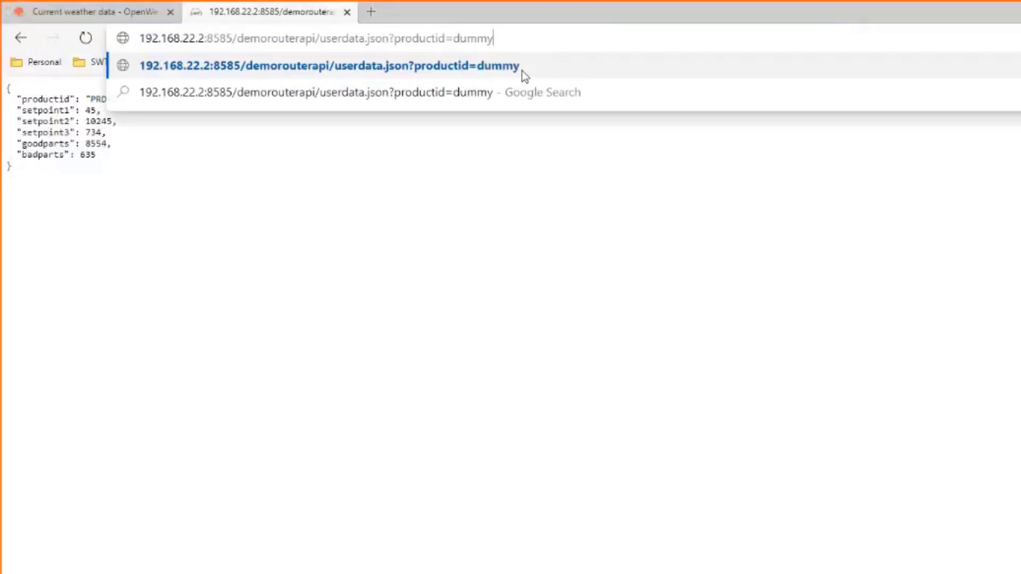
key(Return)
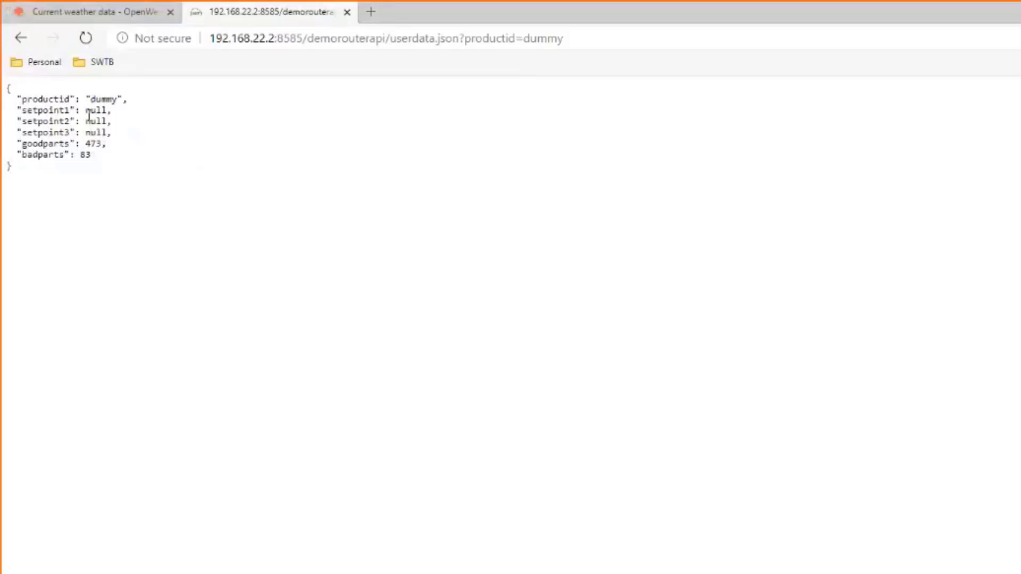
drag(564, 39, 515, 38)
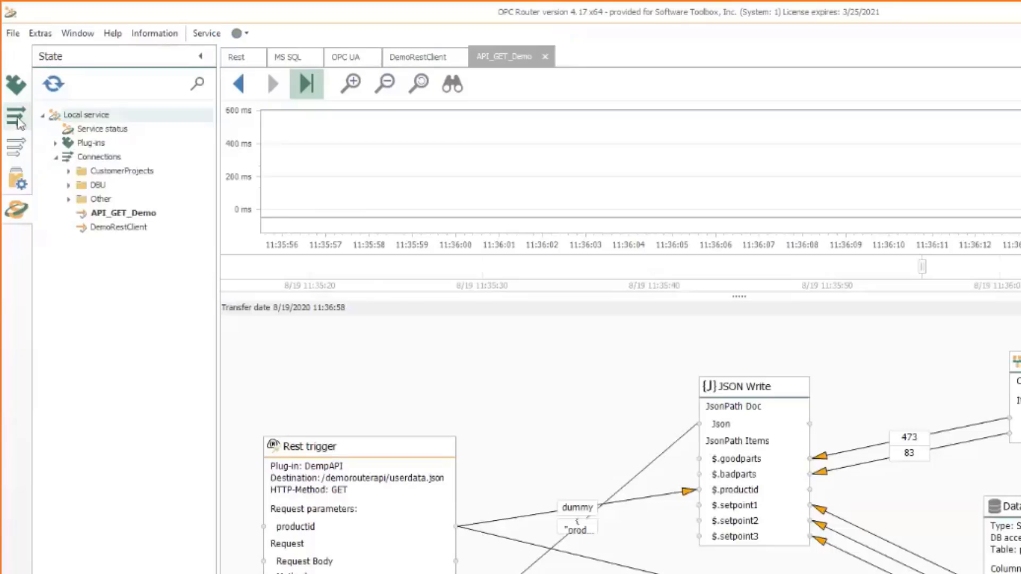
click(19, 122)
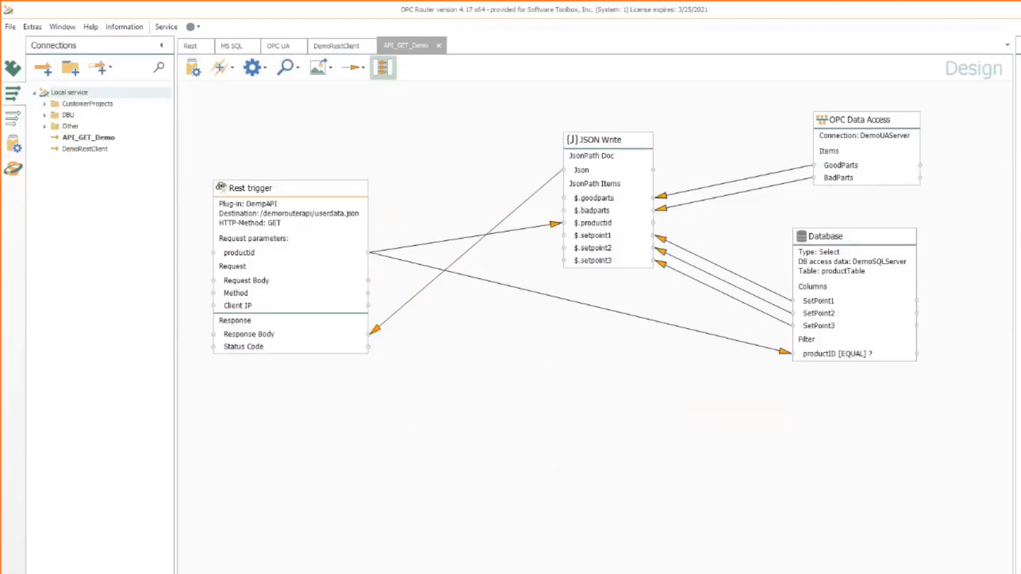
Add a Database block set to Insert into auditTable via the DemoSQLServer connection
drag(924, 192, 692, 405)
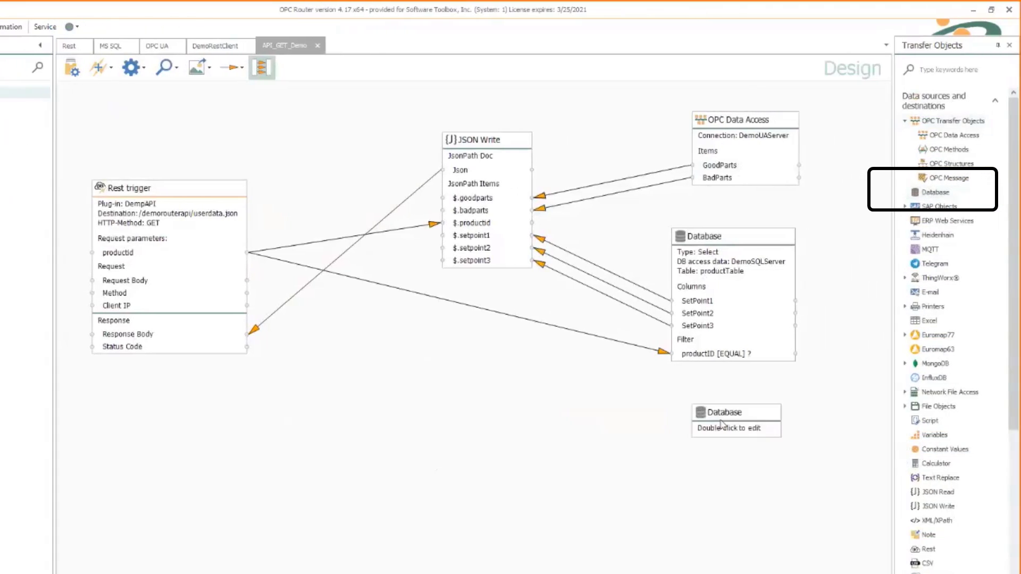
double_click(721, 424)
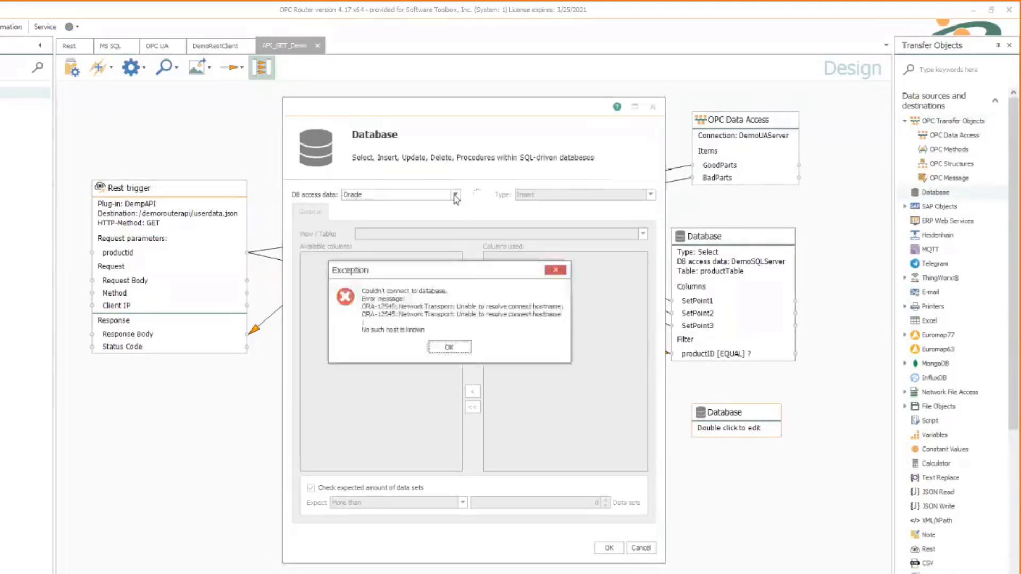
click(453, 348)
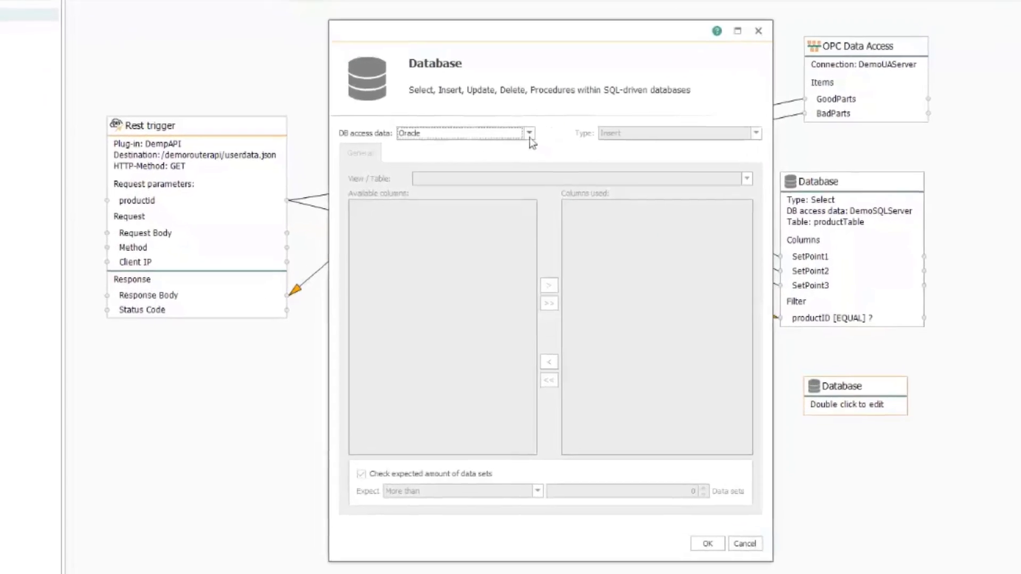
click(530, 134)
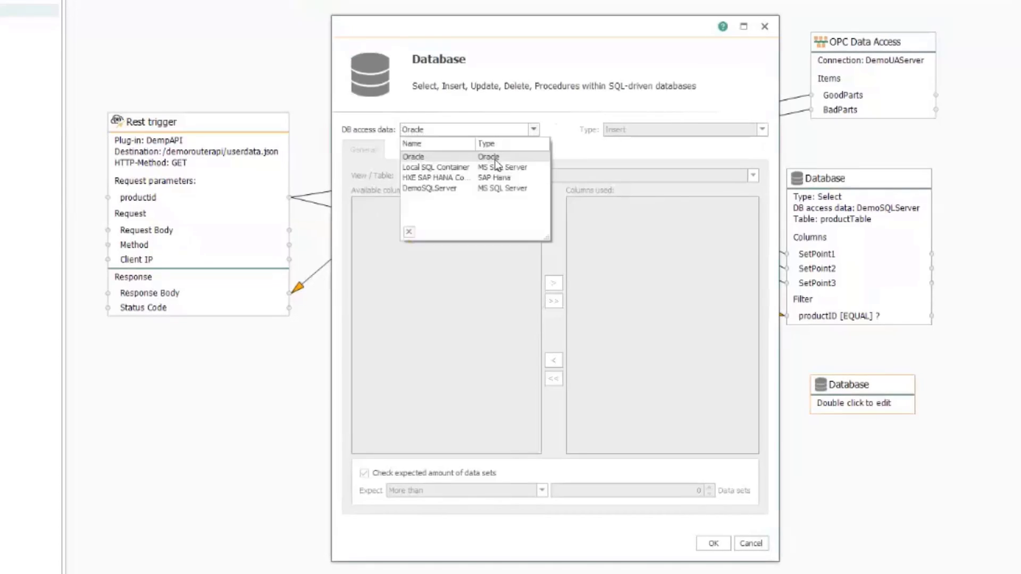
click(444, 192)
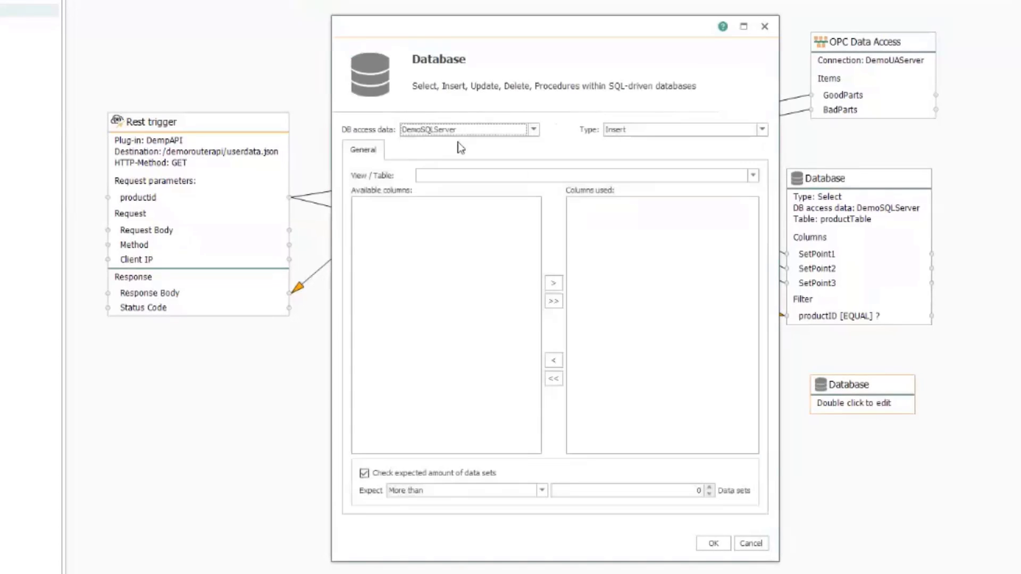
click(644, 130)
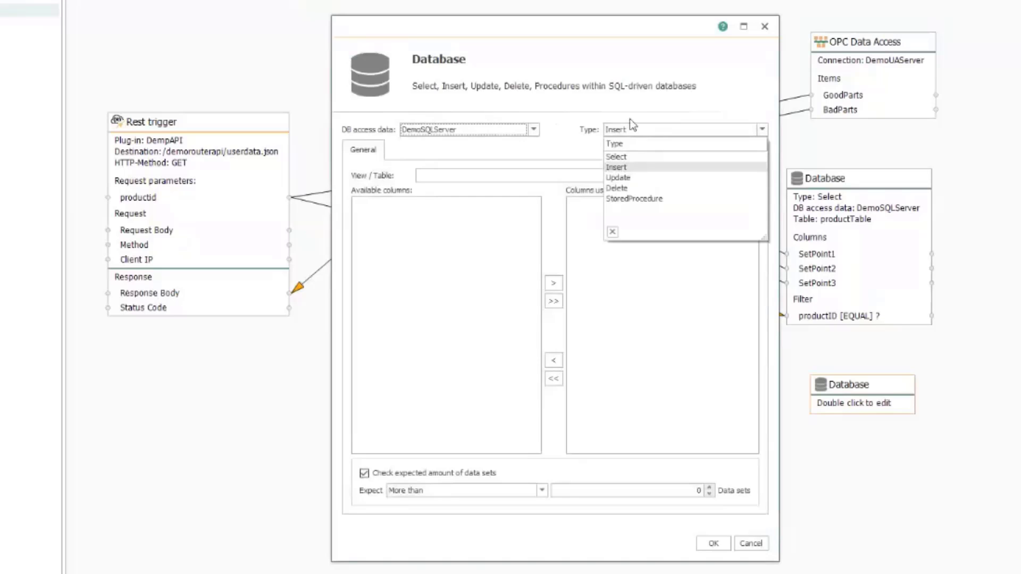
click(619, 130)
click(711, 176)
click(753, 176)
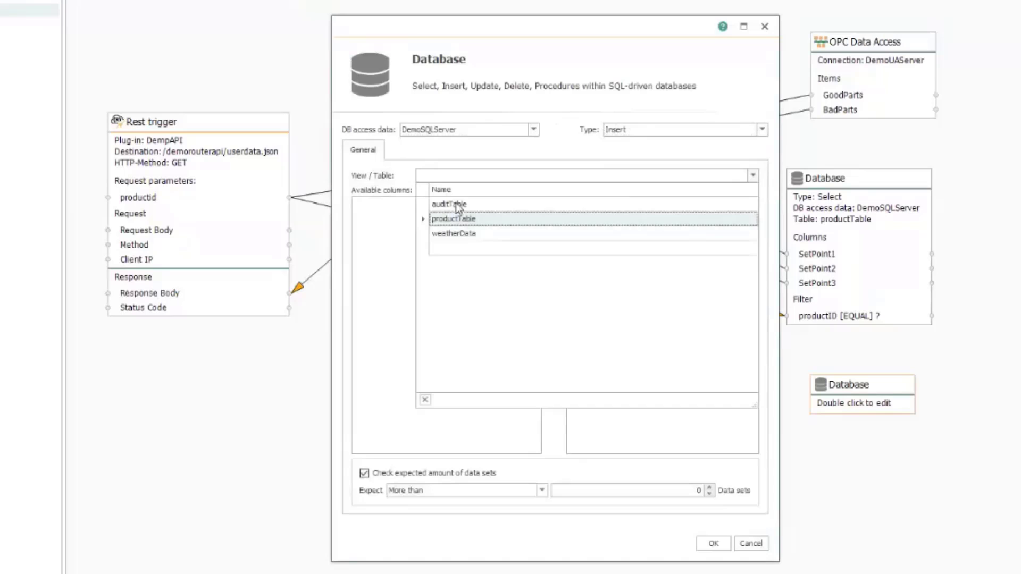
click(457, 208)
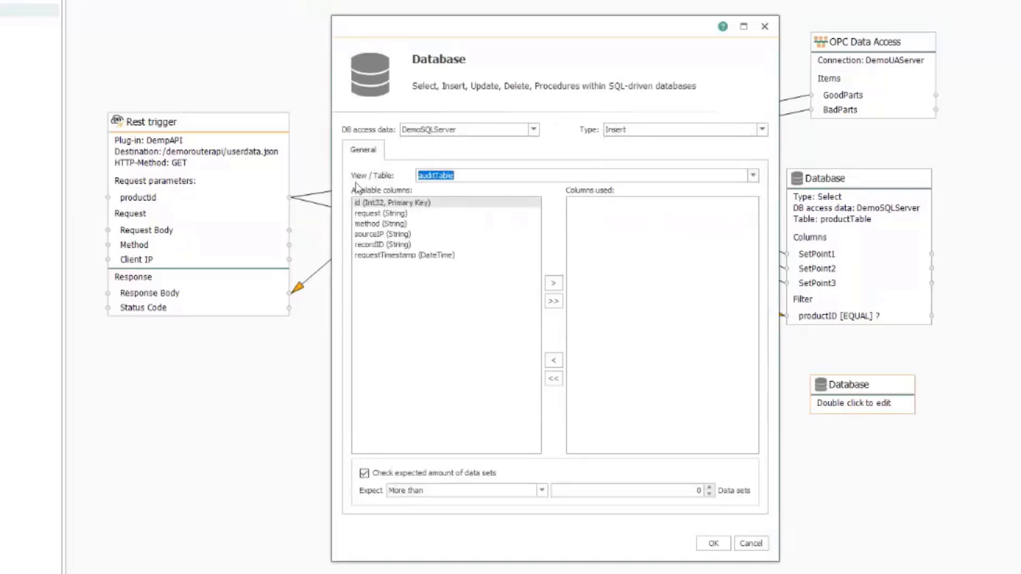
Add the request, method, sourceIP and recordID columns to the insert's used columns
click(394, 214)
click(553, 285)
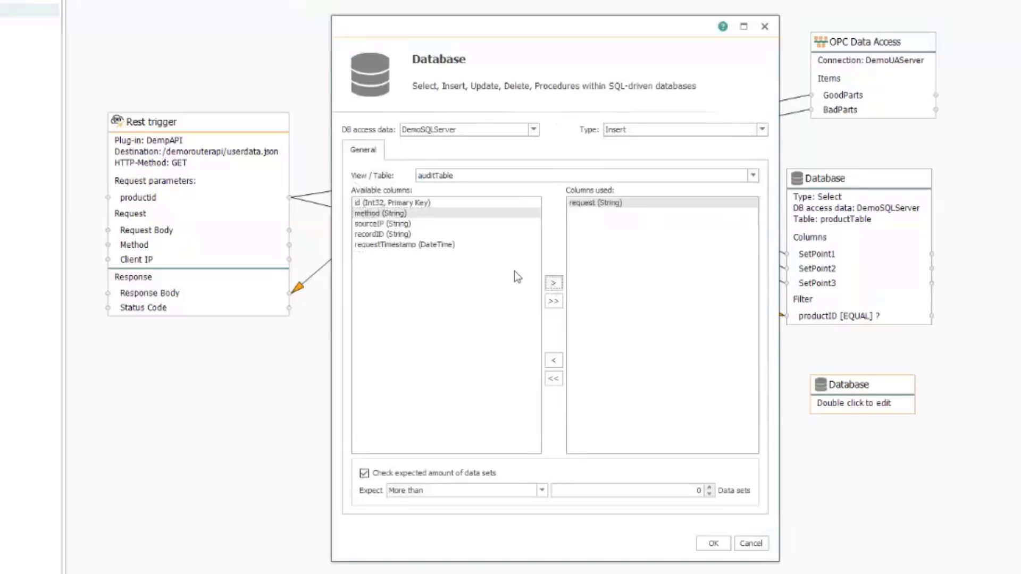
click(554, 284)
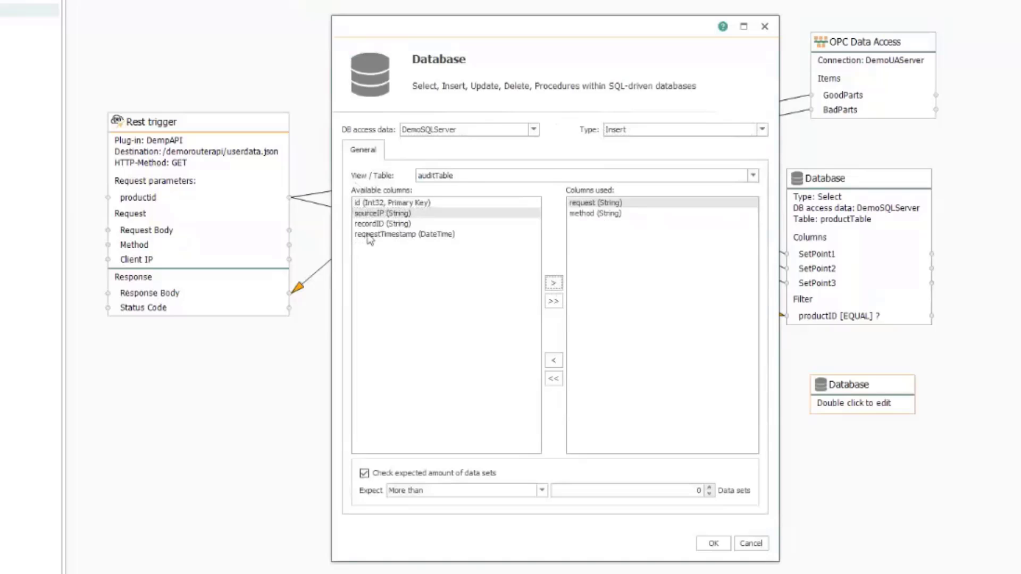
click(395, 214)
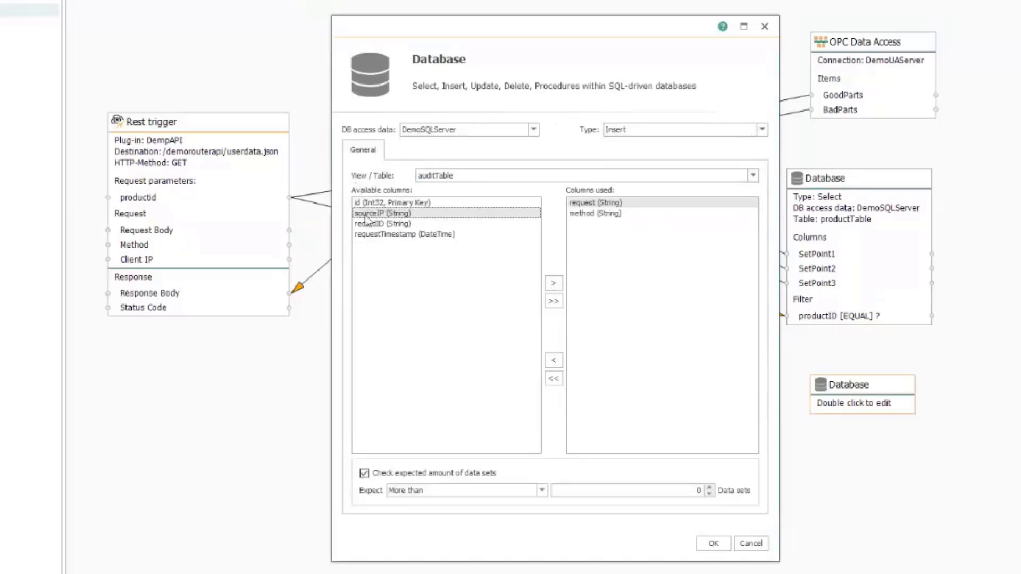
click(554, 284)
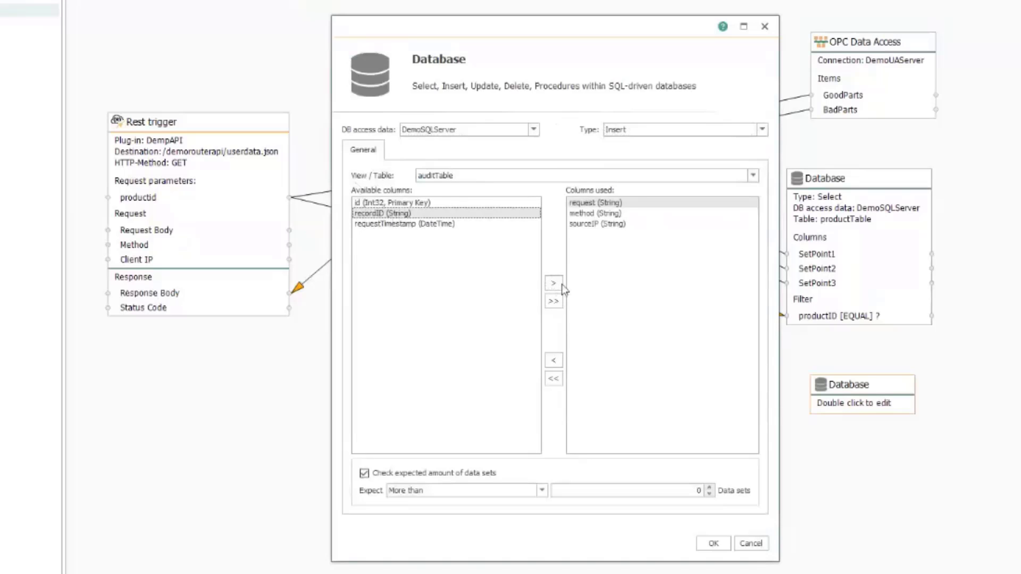
click(554, 285)
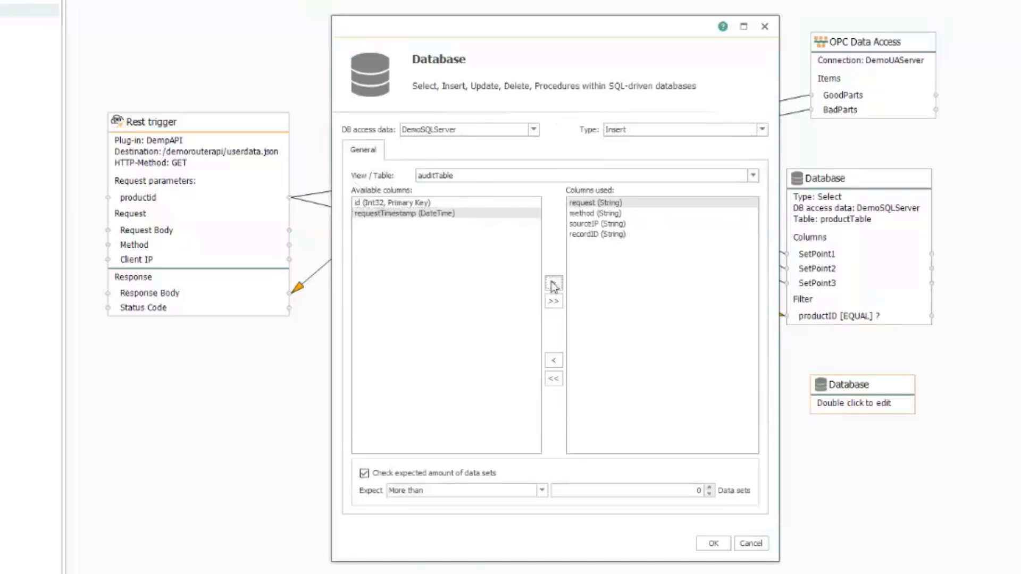
click(417, 215)
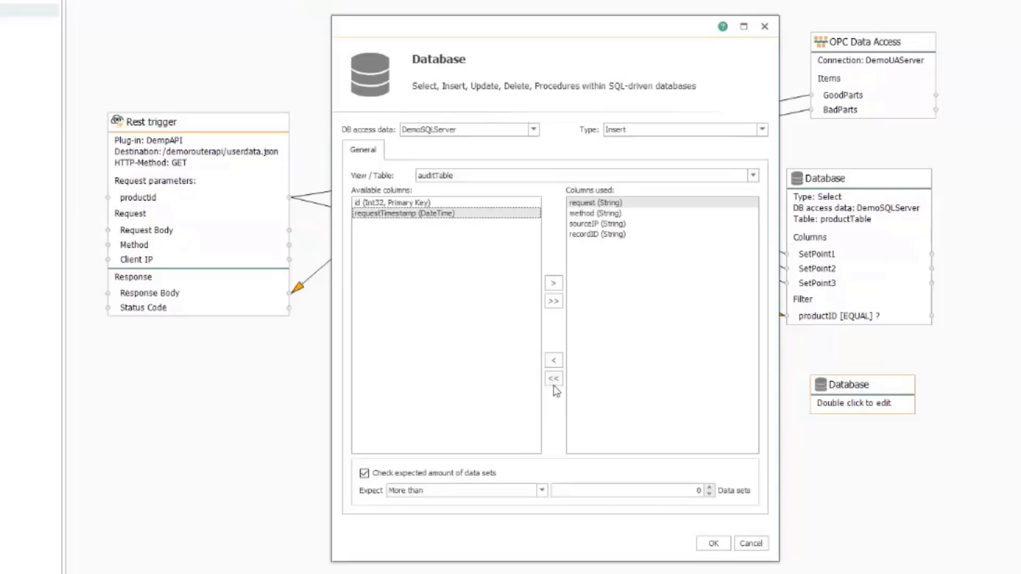
Confirm the audit insert settings and move the block toward the diagram centre
click(713, 543)
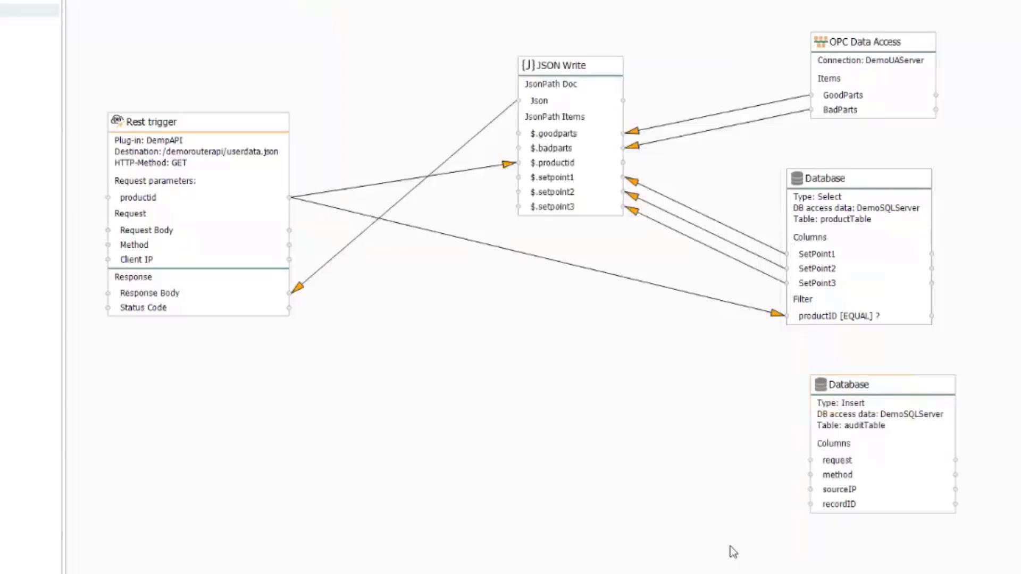
drag(873, 396, 851, 381)
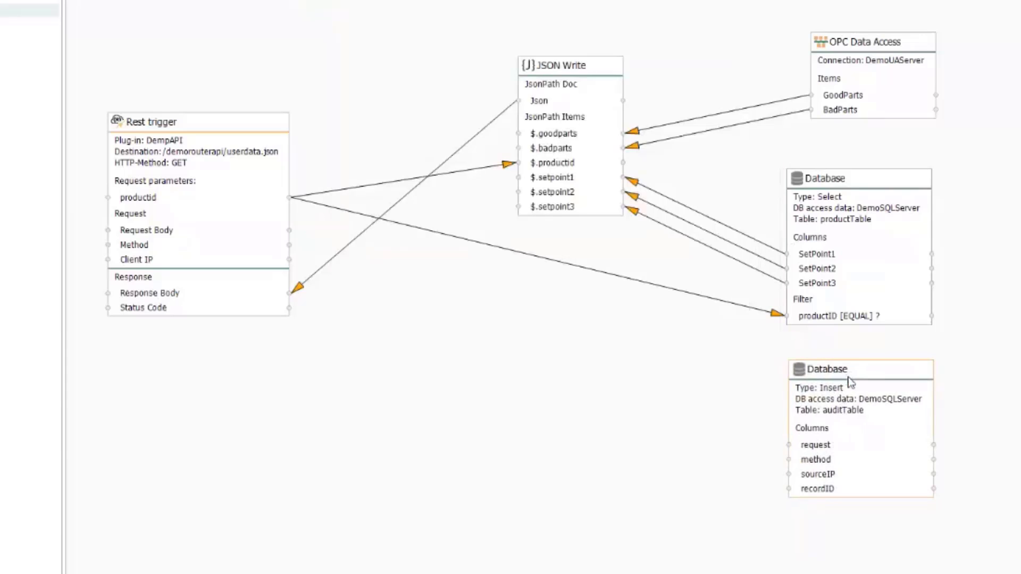
drag(853, 381, 565, 346)
Link productid, Request Body, Method and Client IP to recordID, request, method and sourceIP
drag(263, 206, 540, 455)
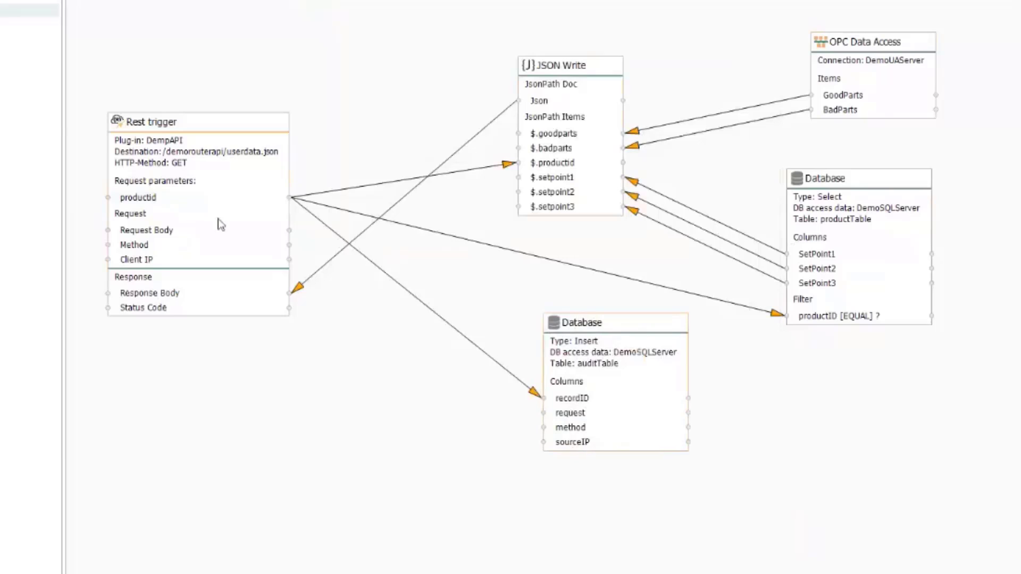
click(165, 230)
drag(431, 311, 570, 416)
drag(181, 249, 567, 427)
drag(208, 264, 570, 448)
drag(615, 324, 747, 358)
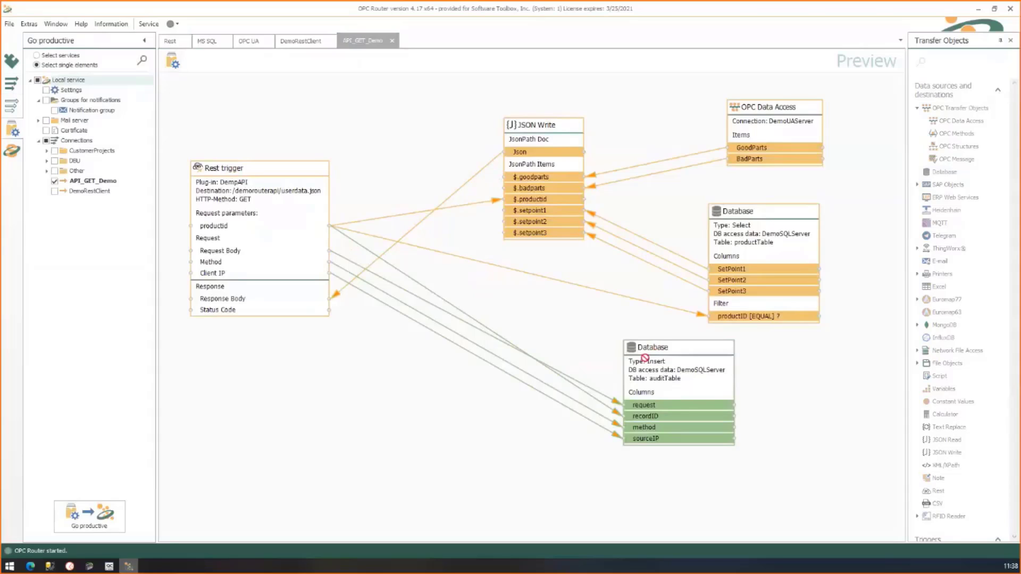
Publish API_GET_Demo and monitor it live, showing dummy with 473 and 83 on the connections
click(172, 61)
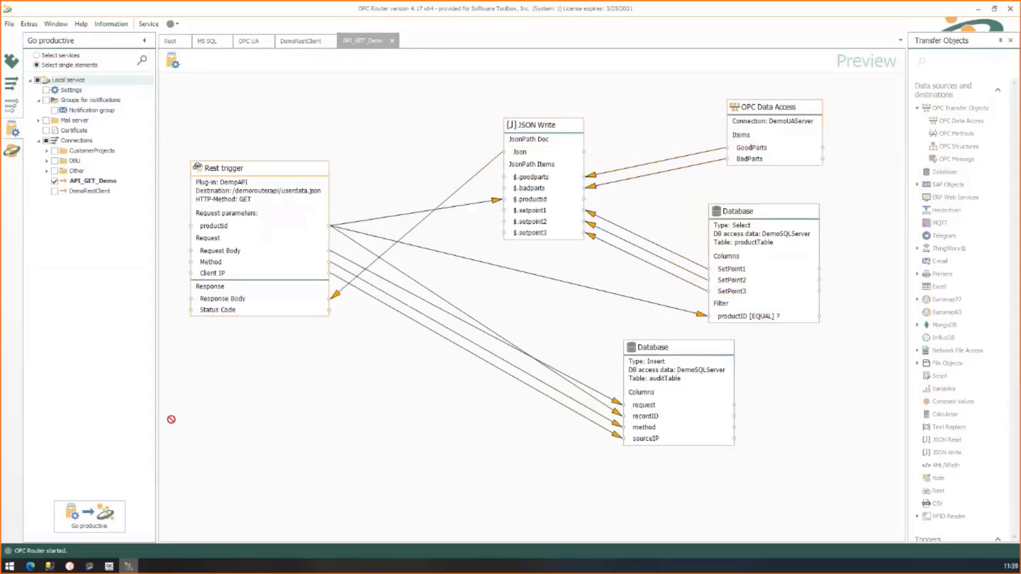
click(11, 151)
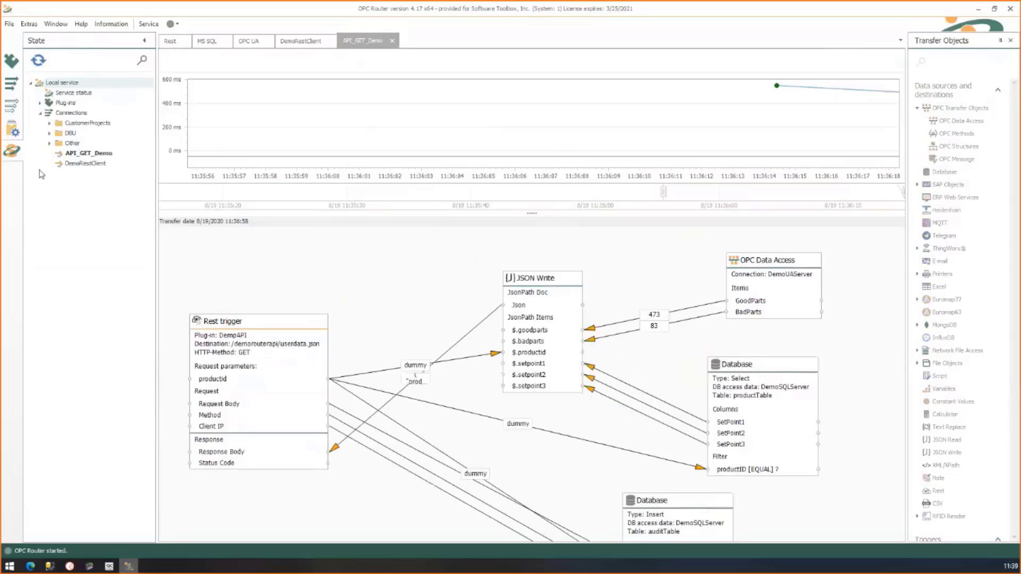
scroll(655, 366, down, 2)
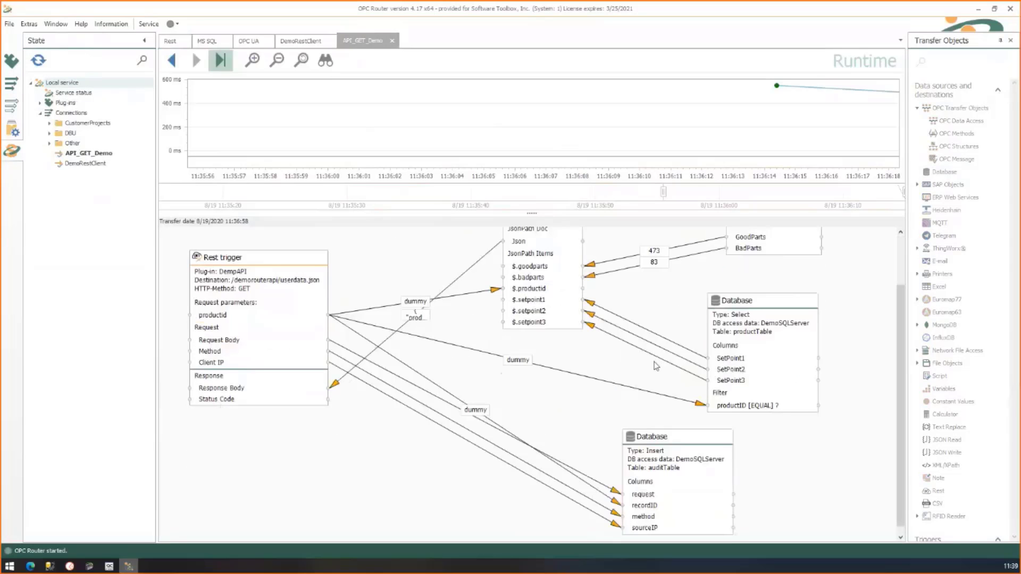
click(30, 567)
Request PRD-214854 from the API again and refresh to get its setpoints and part counts
double_click(377, 27)
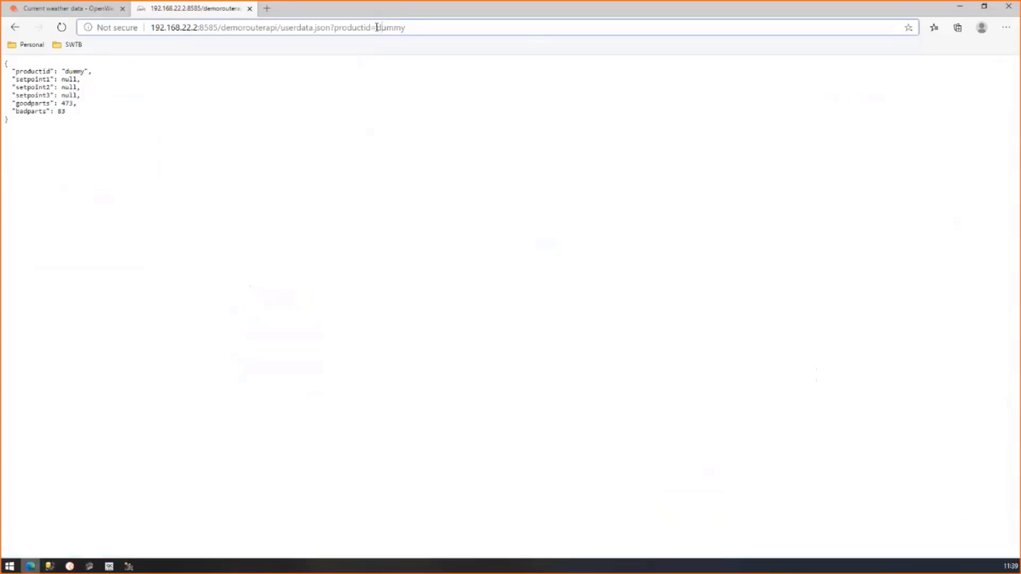
text(PRD-214854)
key(Return)
click(427, 27)
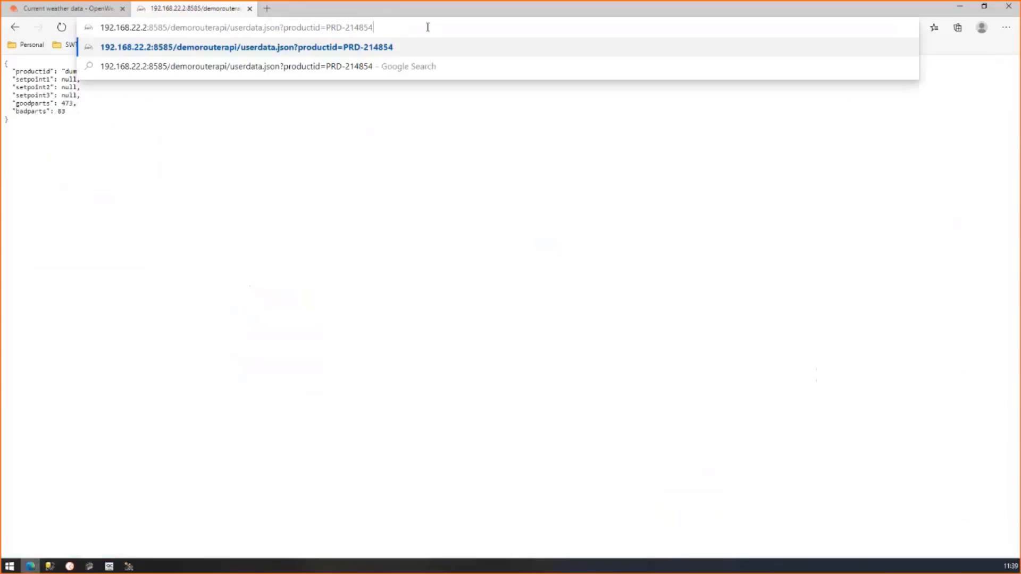
key(Return)
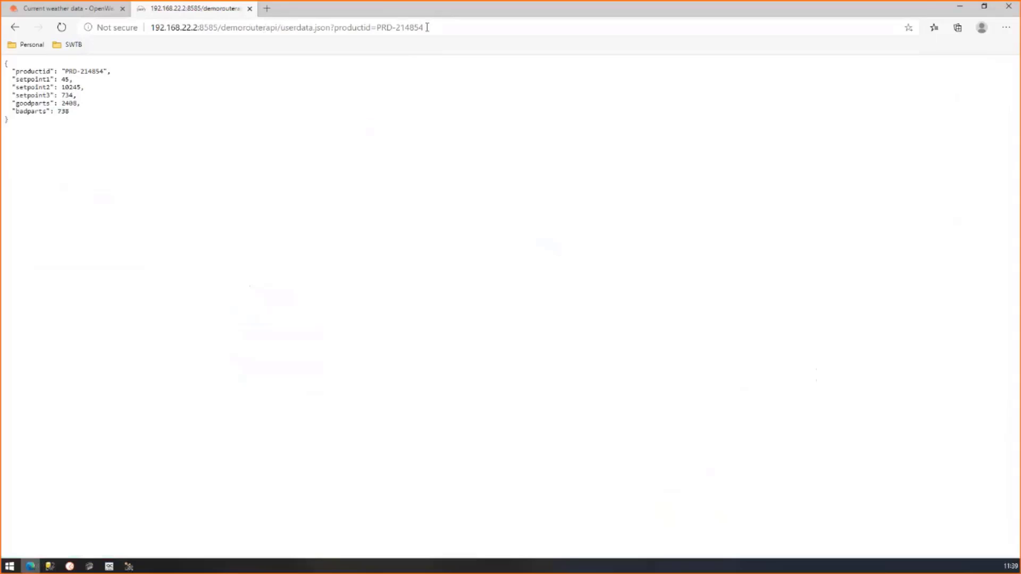
click(427, 27)
key(Return)
Request productid dummyproductid, which fails with an auditTable recordID truncation error
drag(376, 27, 449, 27)
text(du)
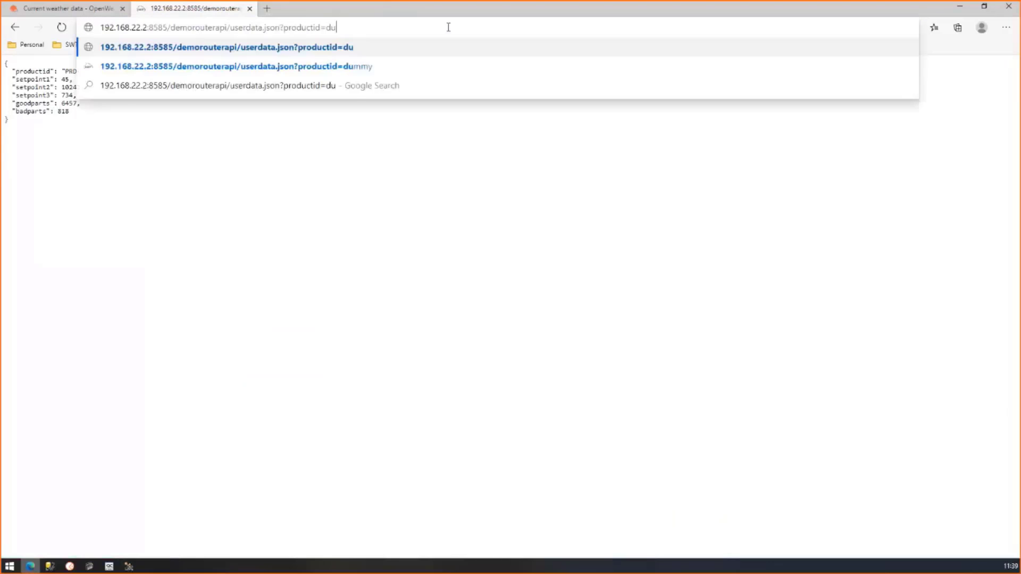
text(mmyproductid)
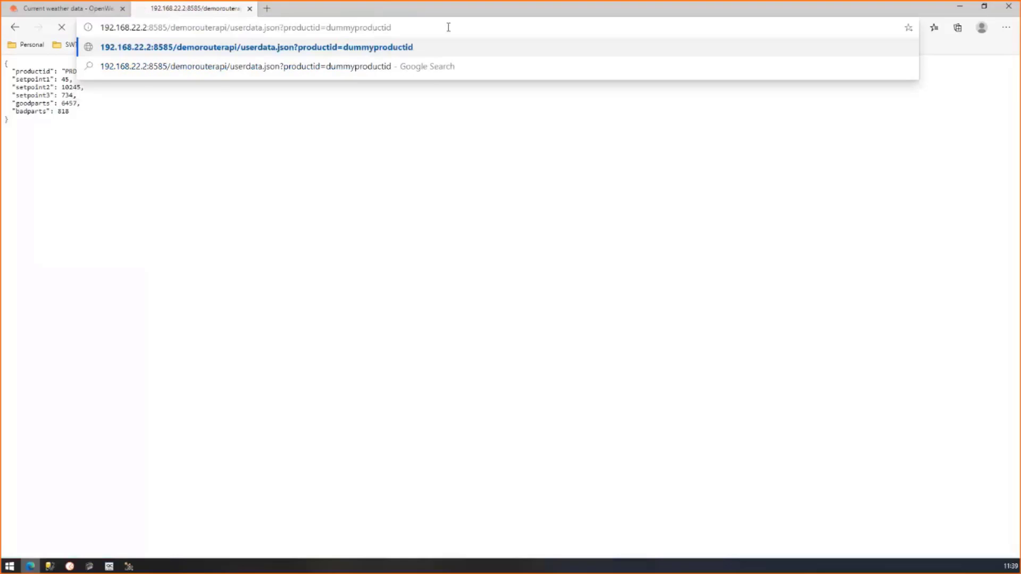
key(Return)
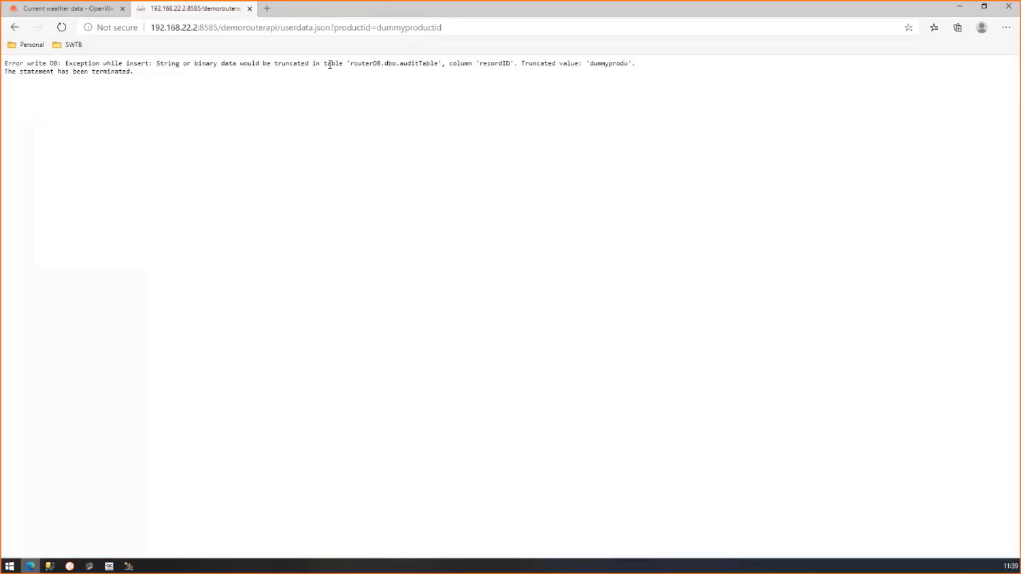
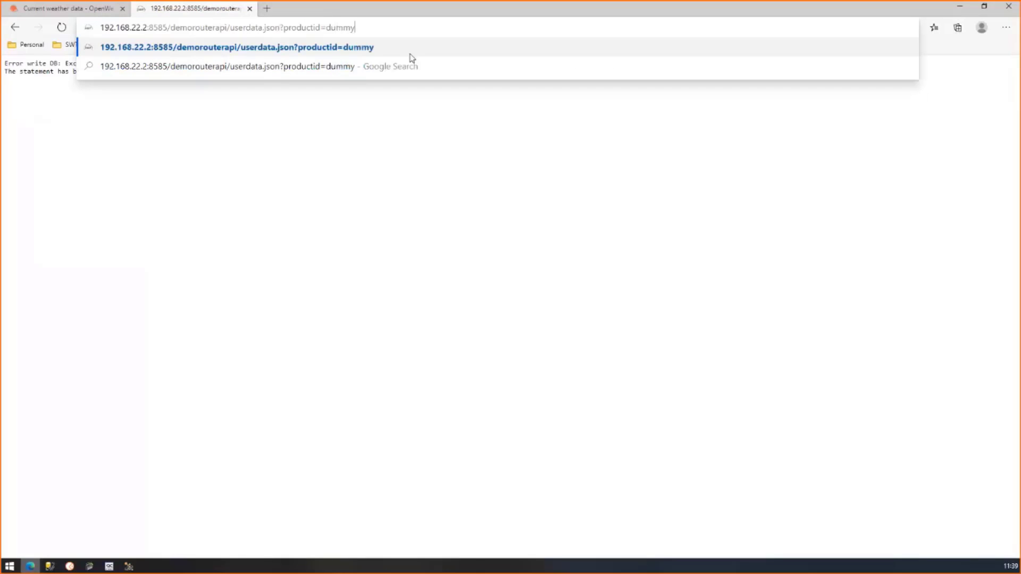
Load the REST response for productid=dummy in Edge, returning 2513 good and 210 bad parts
key(Return)
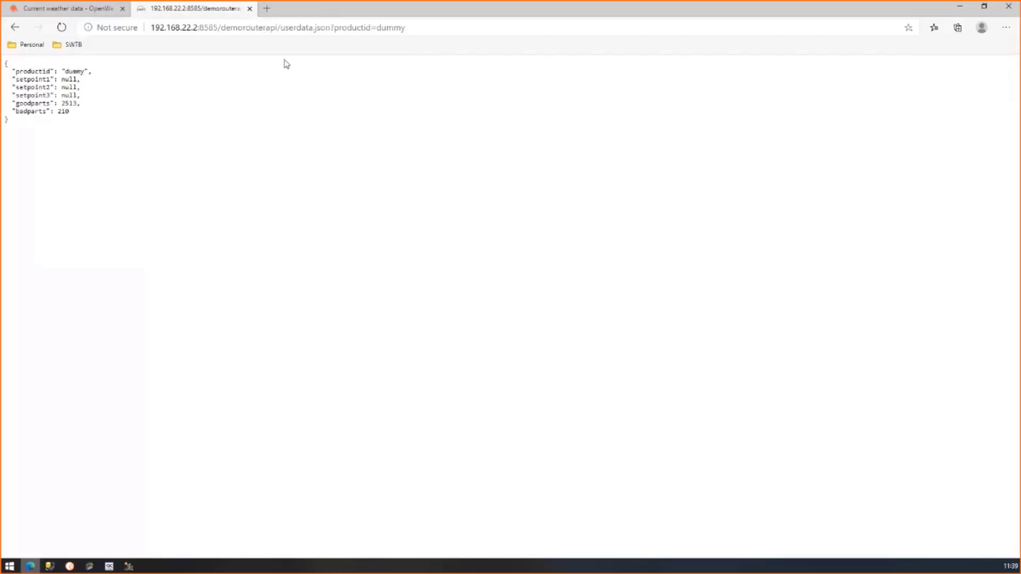
drag(406, 28, 381, 28)
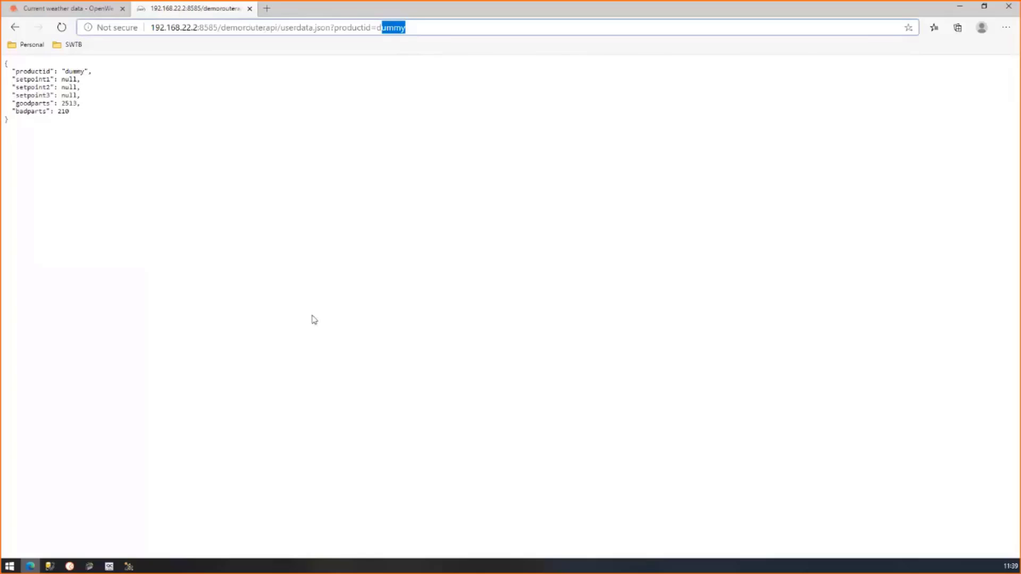
Maximize Management Studio and query the top 1000 rows of productTable and auditTable
click(49, 566)
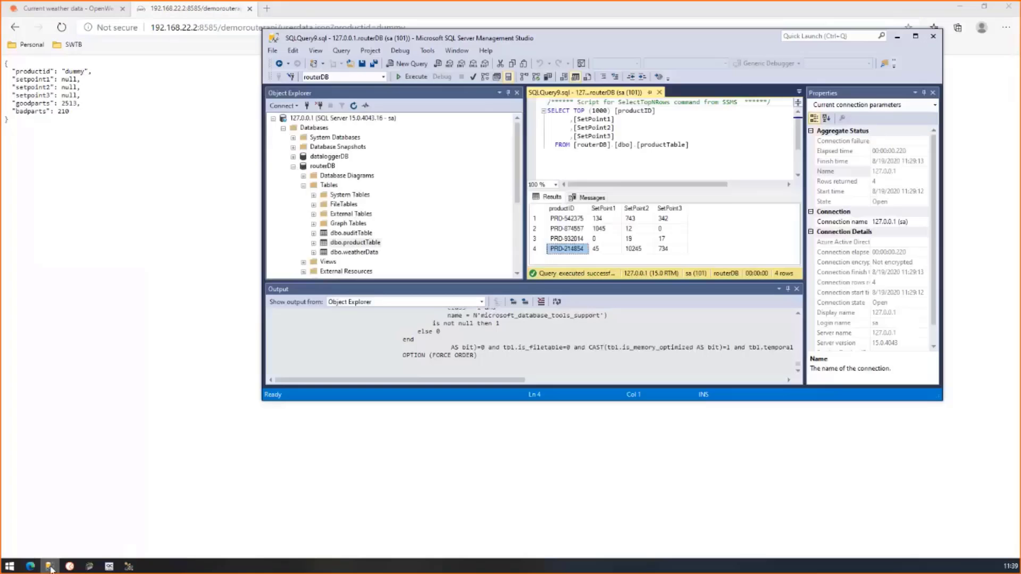
click(916, 36)
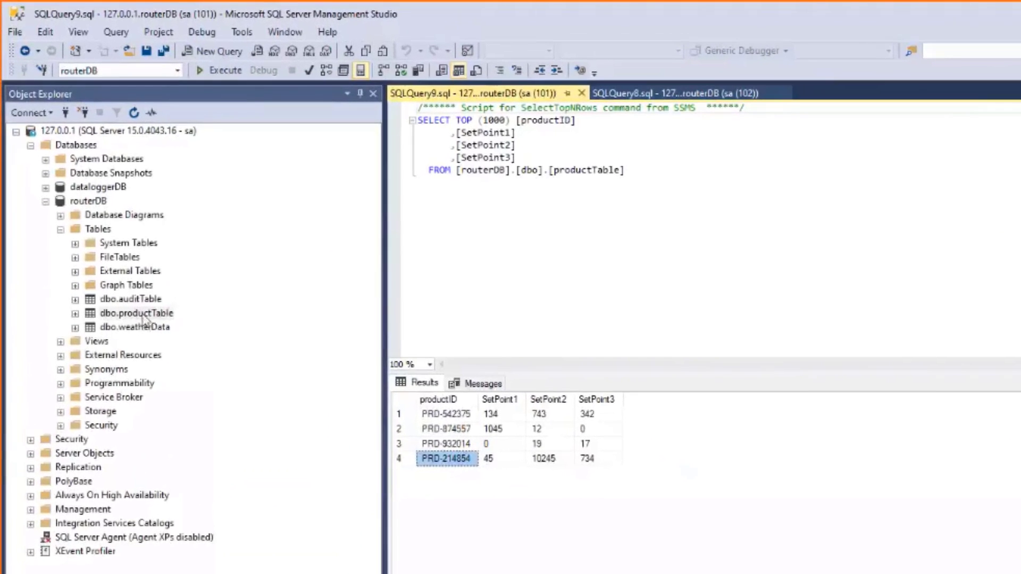
right_click(97, 214)
click(187, 360)
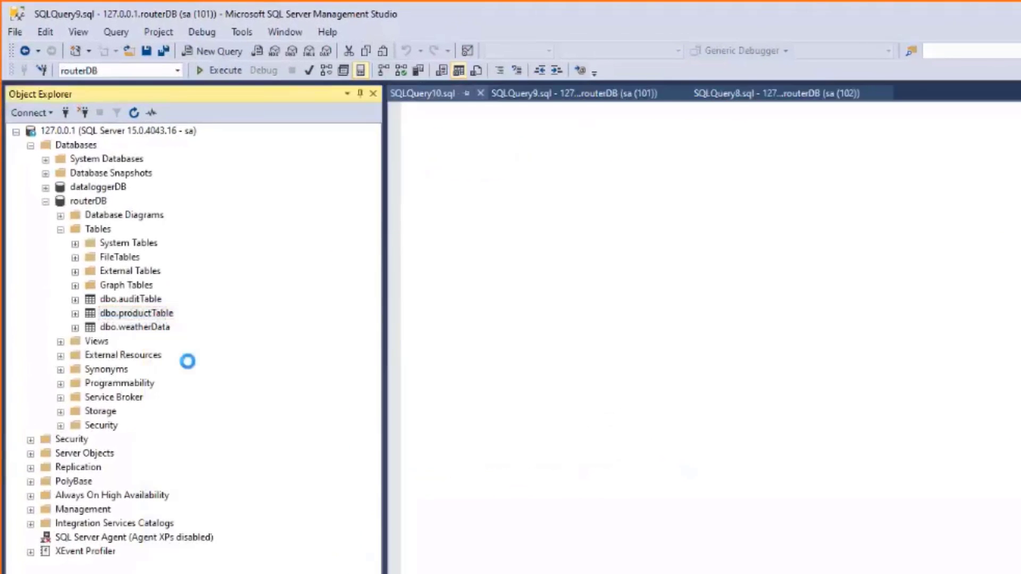
right_click(143, 298)
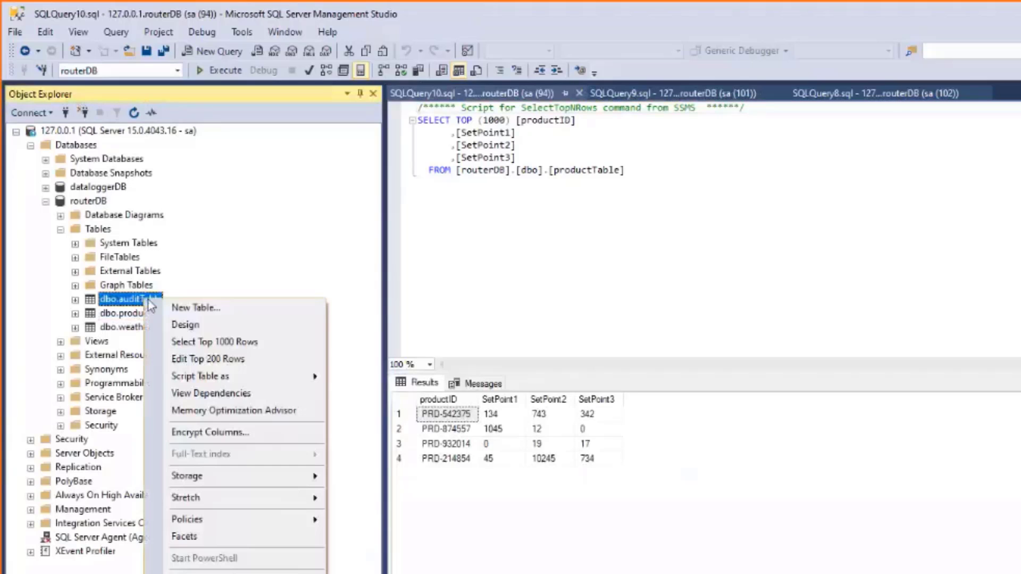
click(214, 344)
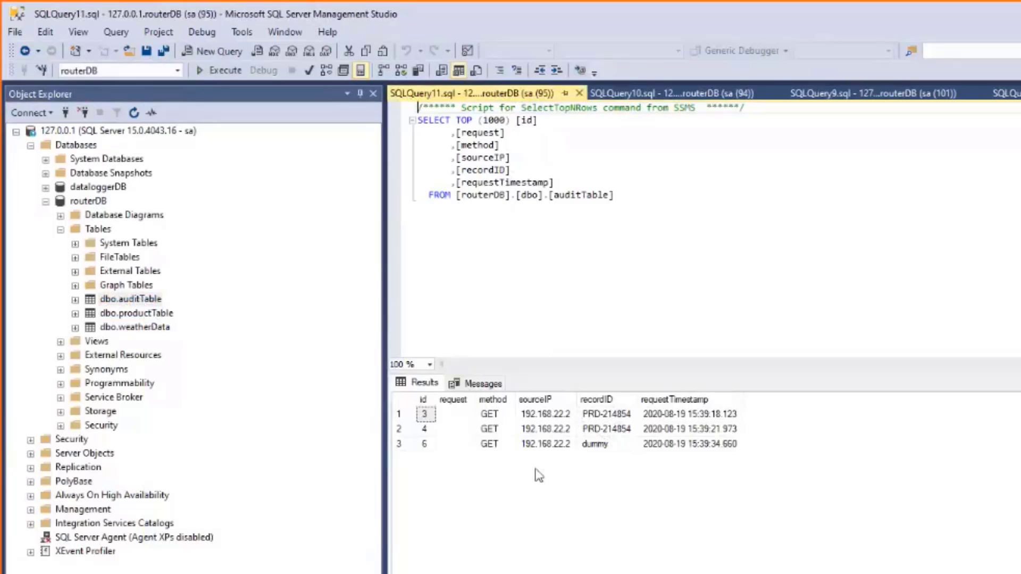
click(504, 416)
click(507, 446)
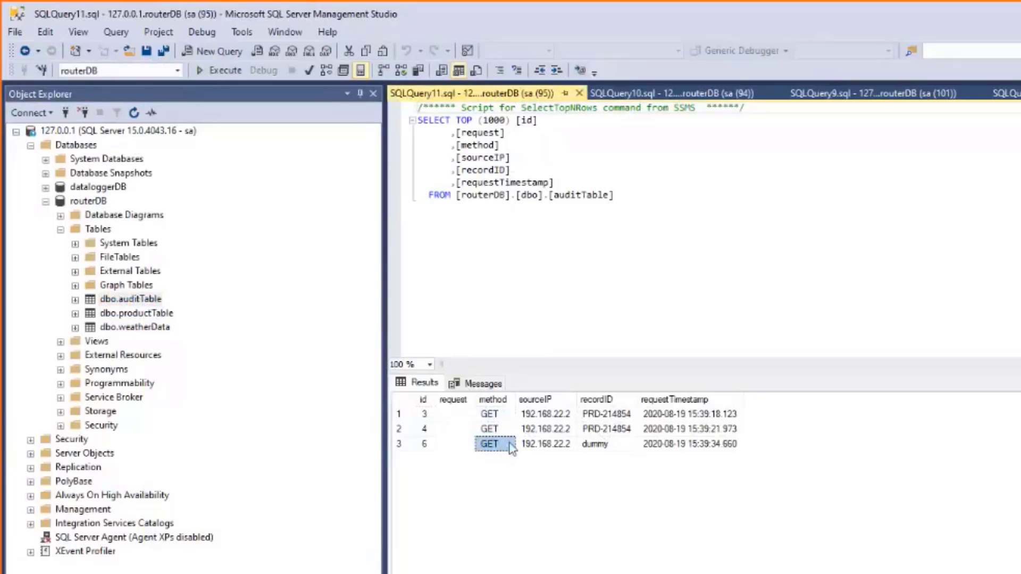
click(550, 447)
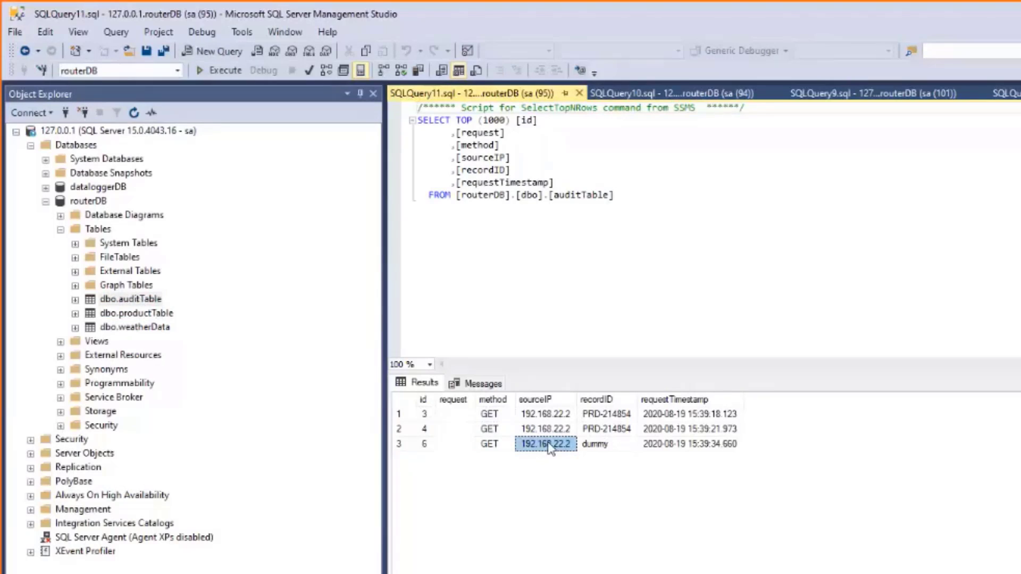
click(600, 416)
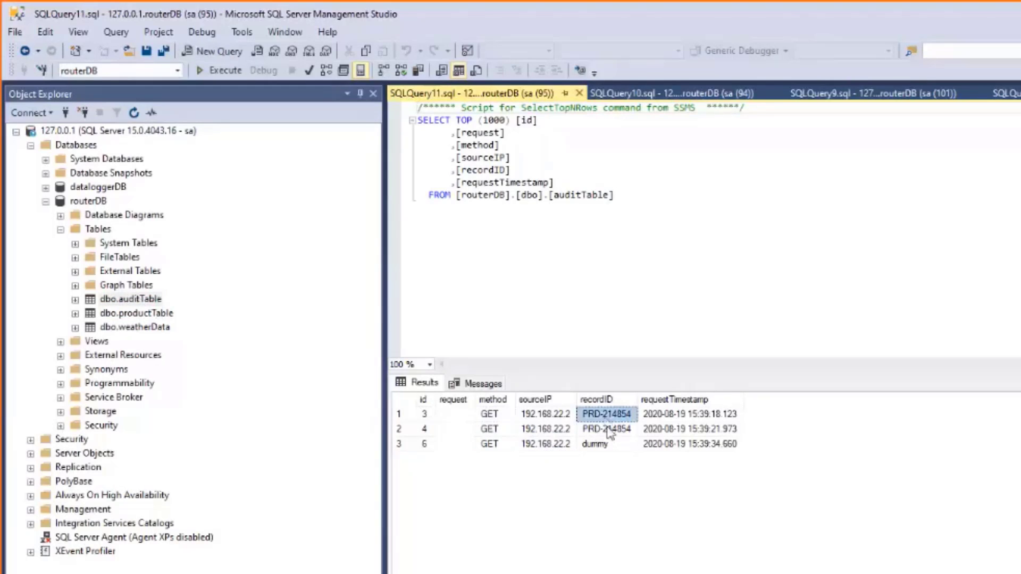
click(608, 431)
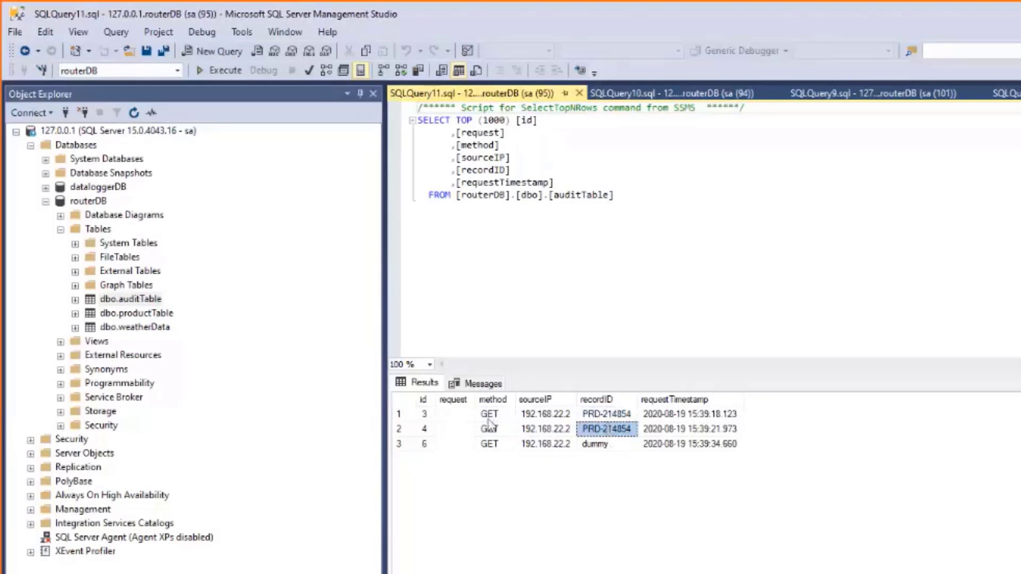
click(456, 414)
click(453, 444)
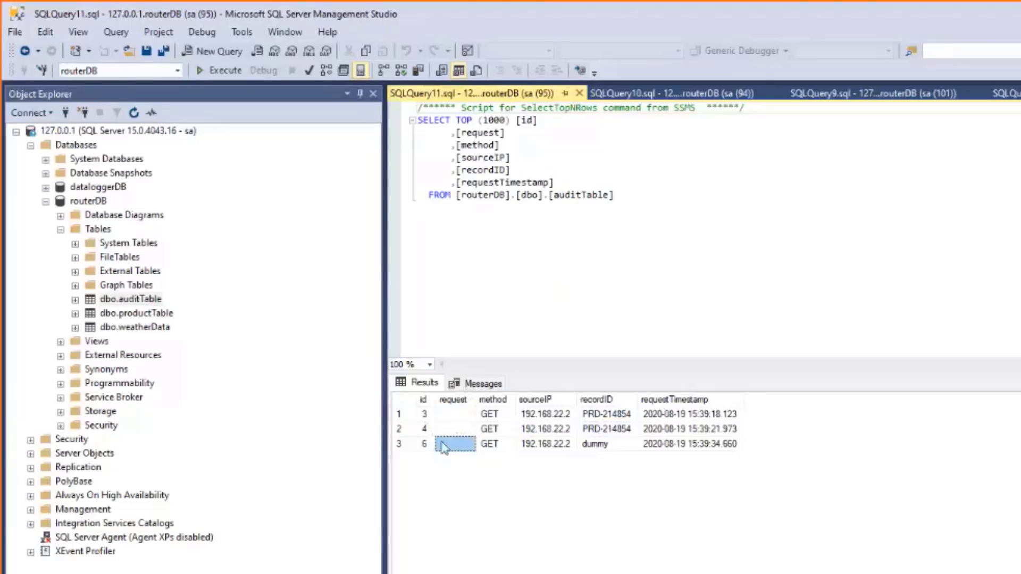
key(Up)
key(Up)
key(Down)
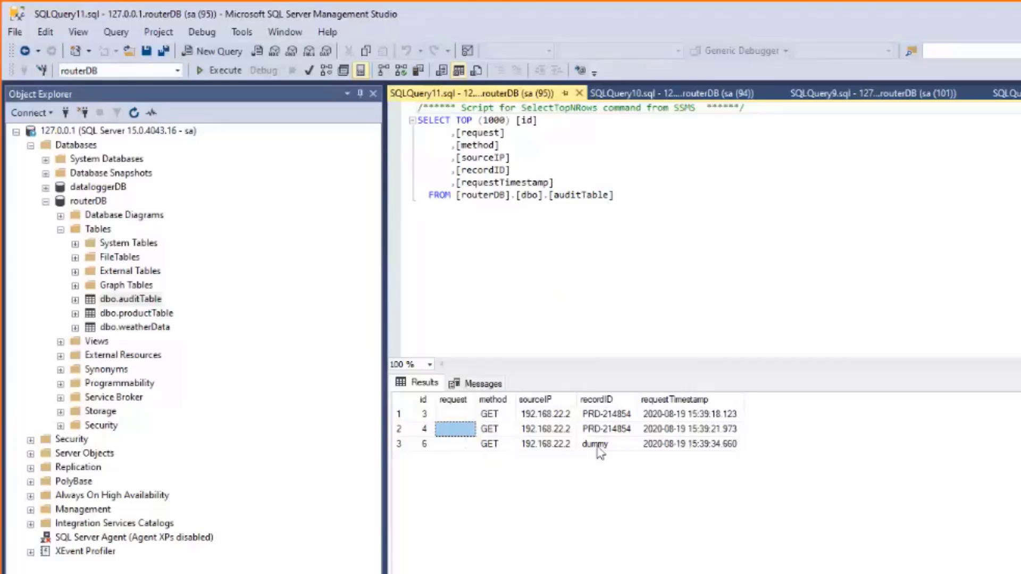
click(605, 419)
click(605, 428)
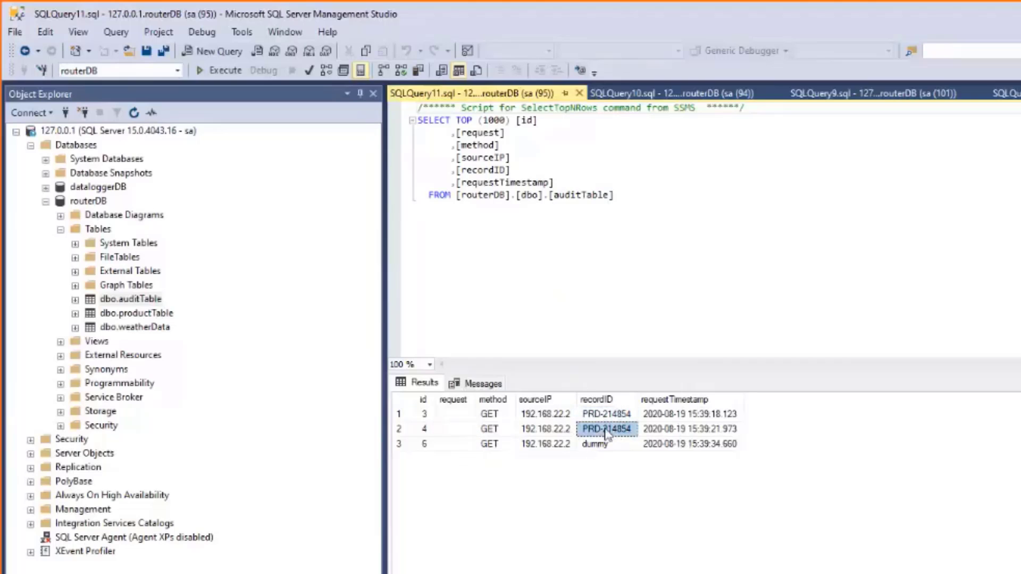
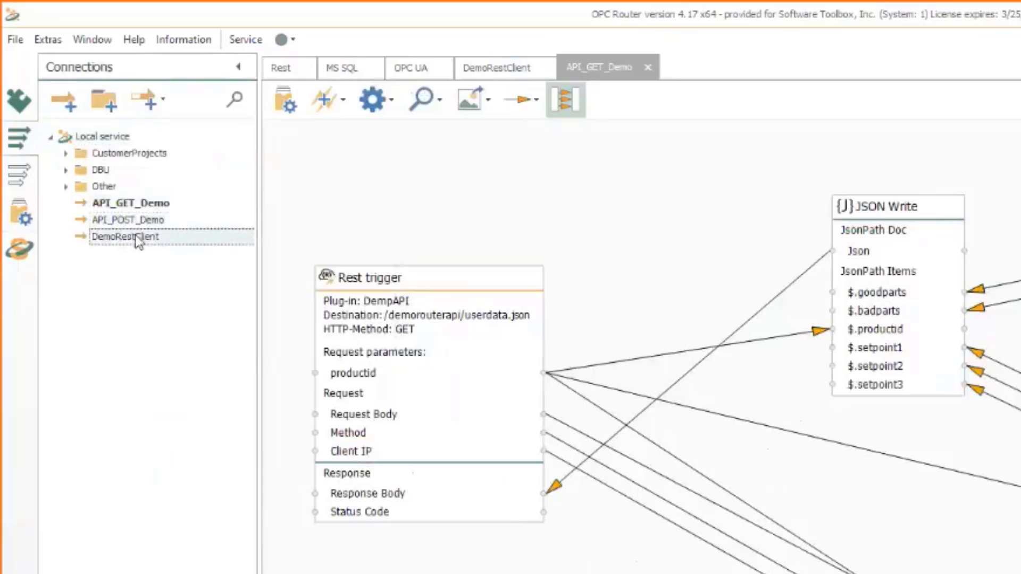
Open API_POST_Demo and delete its JSON Write and OPC Data Access objects
double_click(138, 224)
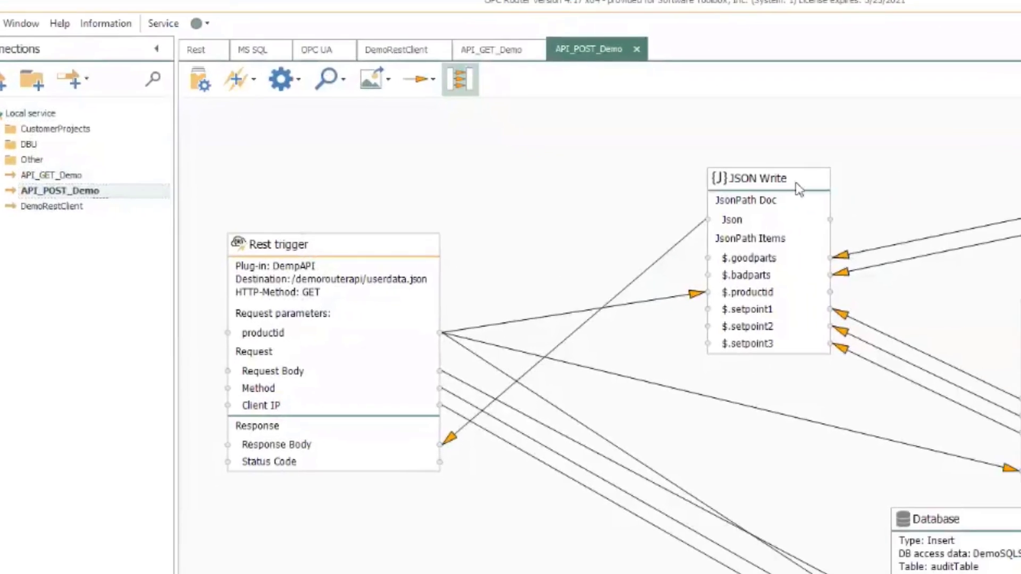
key(Delete)
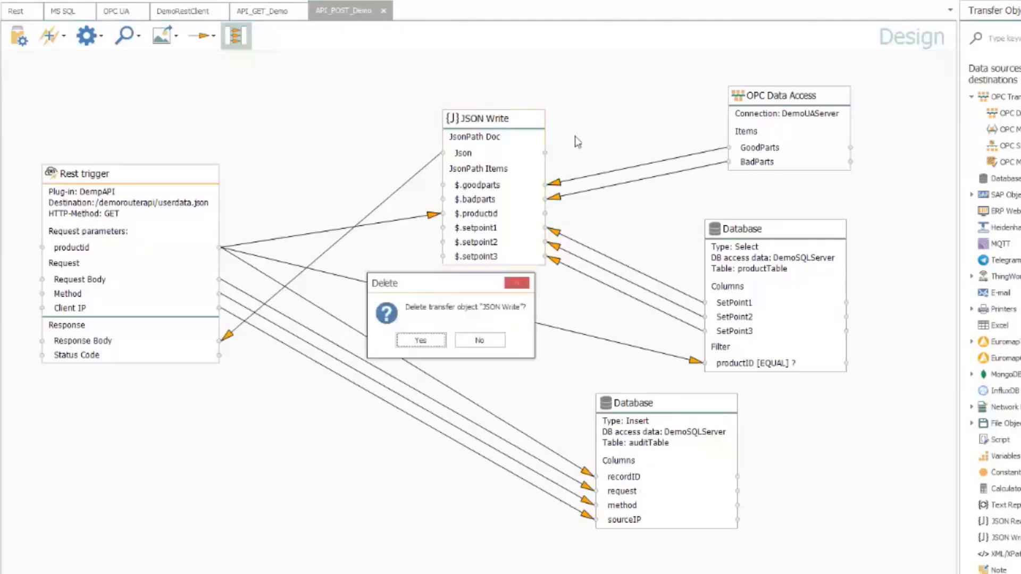
click(421, 340)
drag(792, 100, 652, 105)
key(Delete)
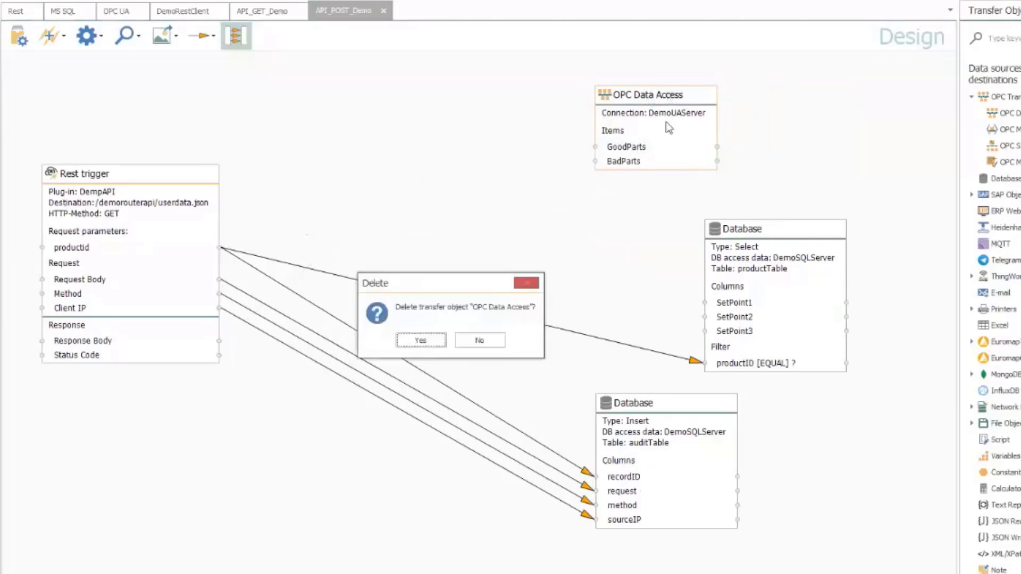
click(422, 347)
Remove the productid-to-productID filter link and rearrange the productTable and auditTable objects
drag(754, 228, 639, 132)
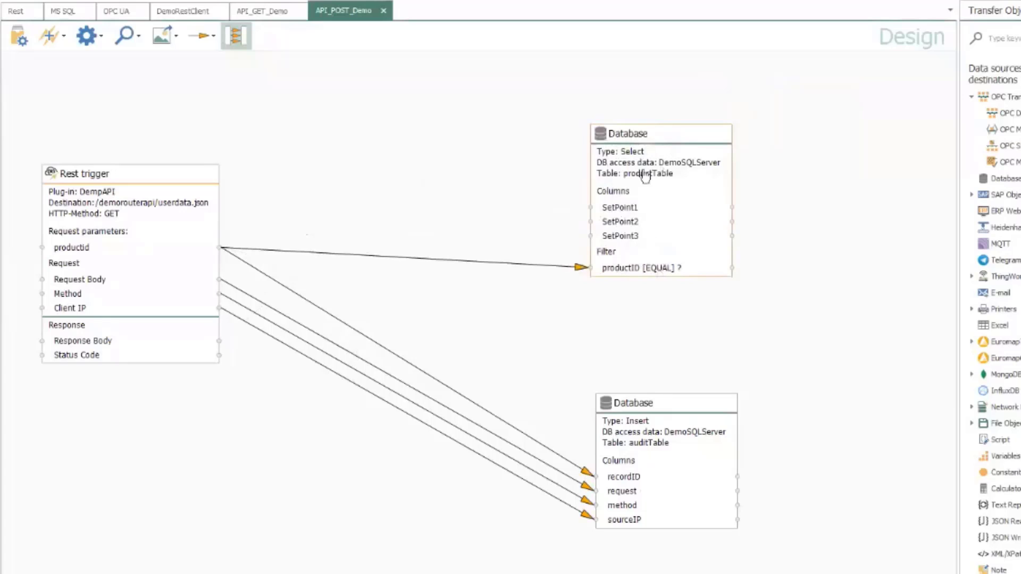
click(561, 266)
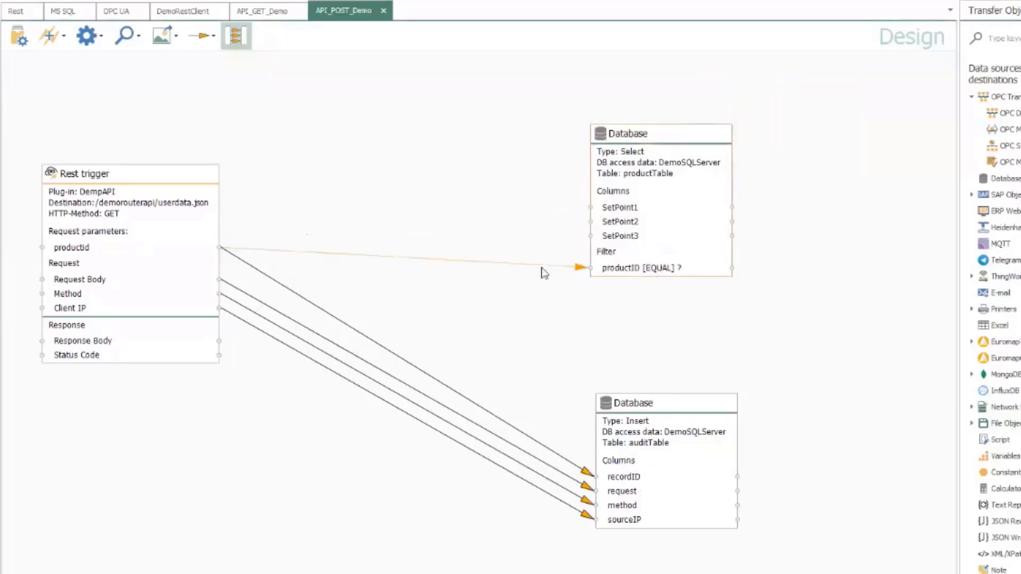
right_click(544, 272)
click(575, 311)
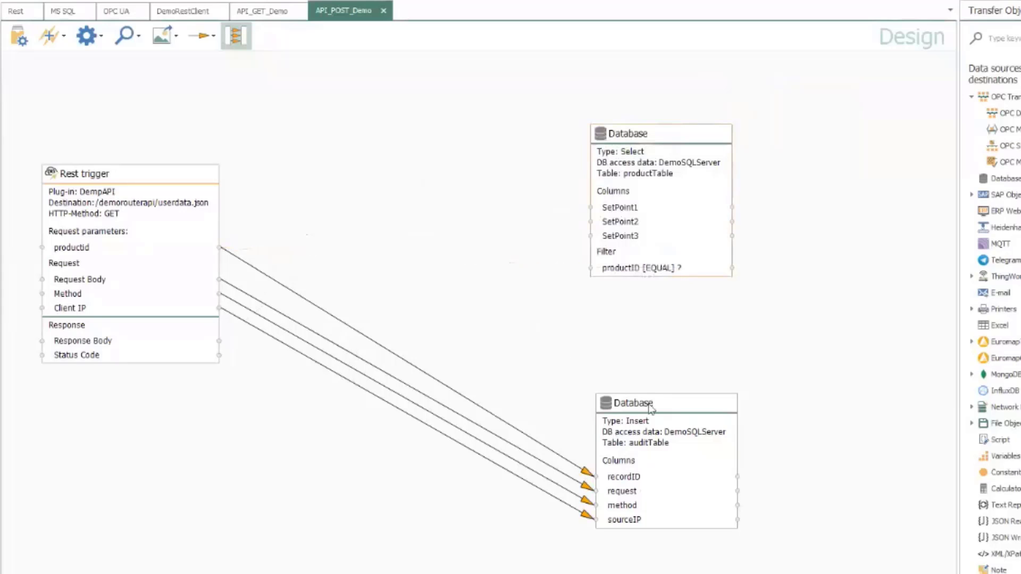
drag(650, 407, 657, 367)
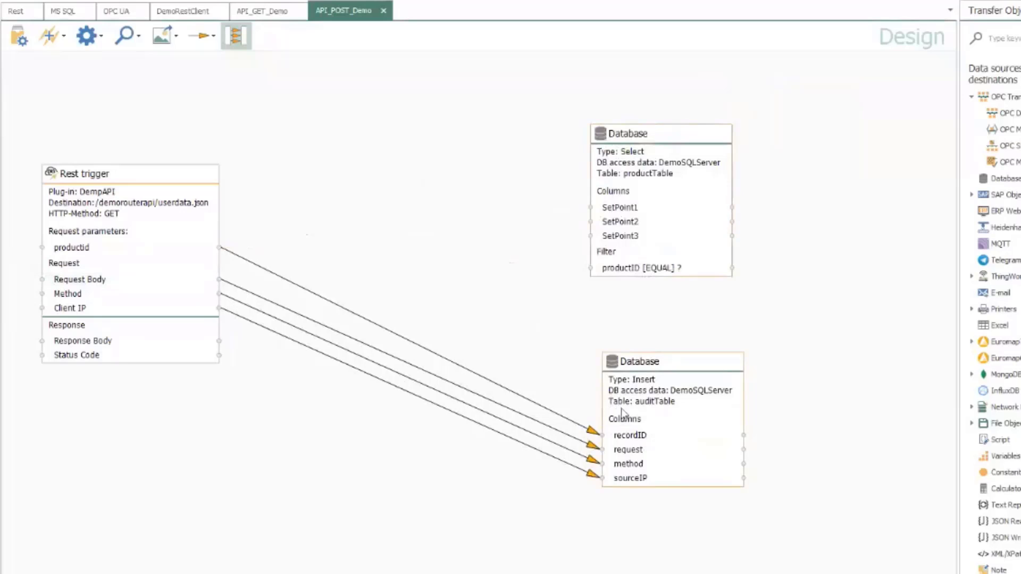
Switch the Rest trigger's accepted HTTP method from GET to POST
double_click(154, 192)
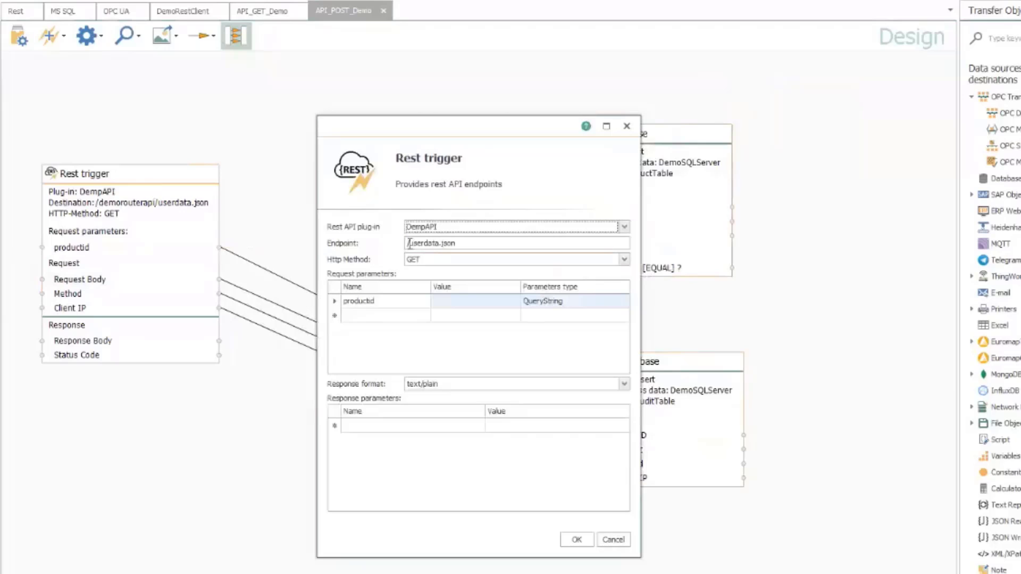
click(624, 260)
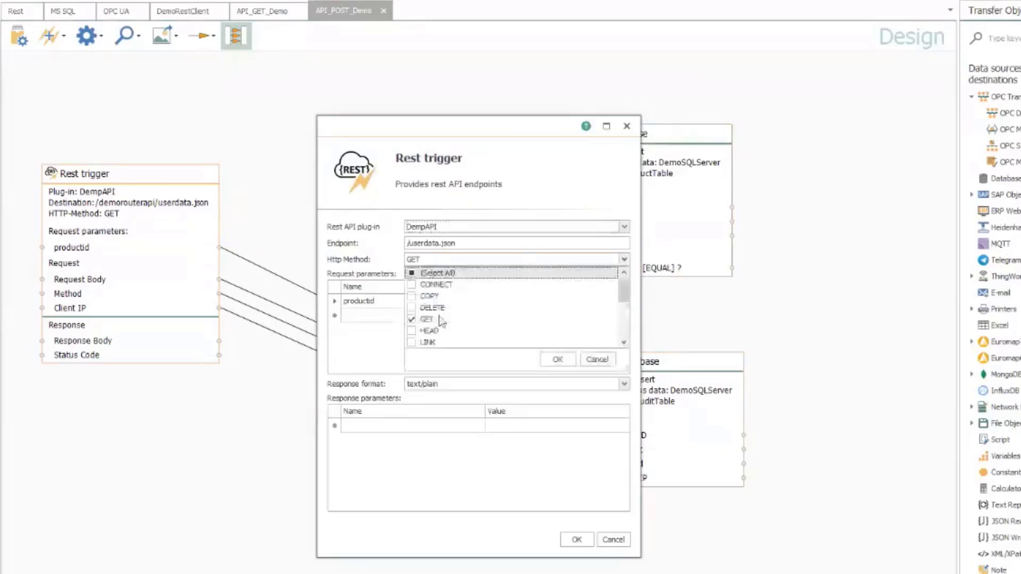
scroll(436, 321, down, 3)
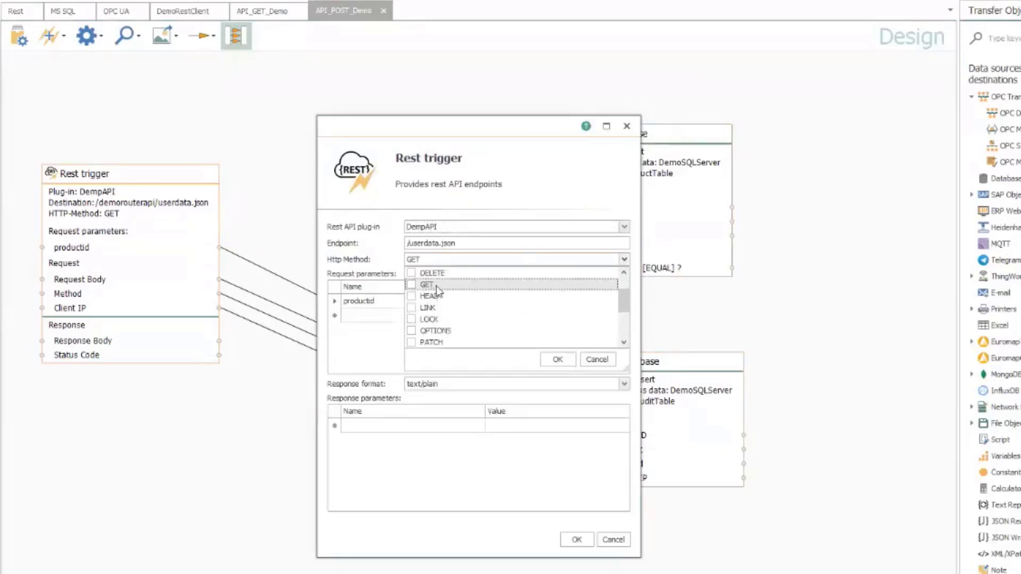
click(412, 320)
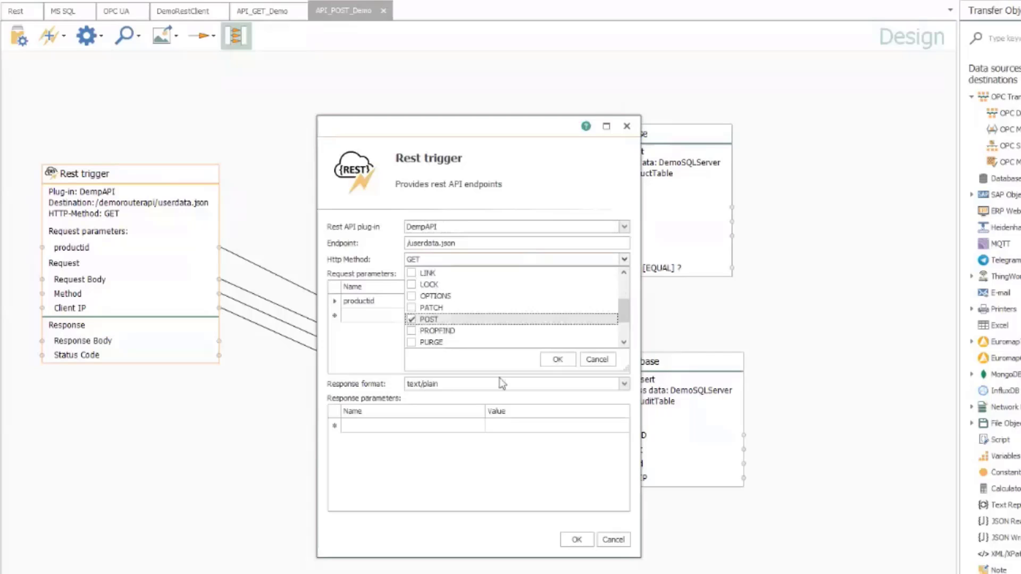
click(577, 540)
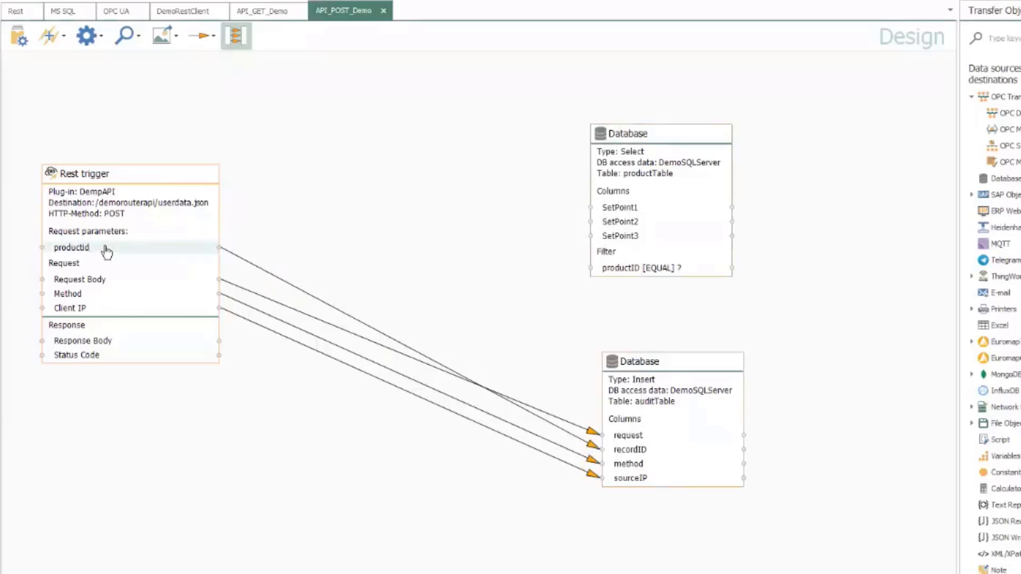
Delete the productid request parameter from the Rest trigger
right_click(106, 247)
click(140, 287)
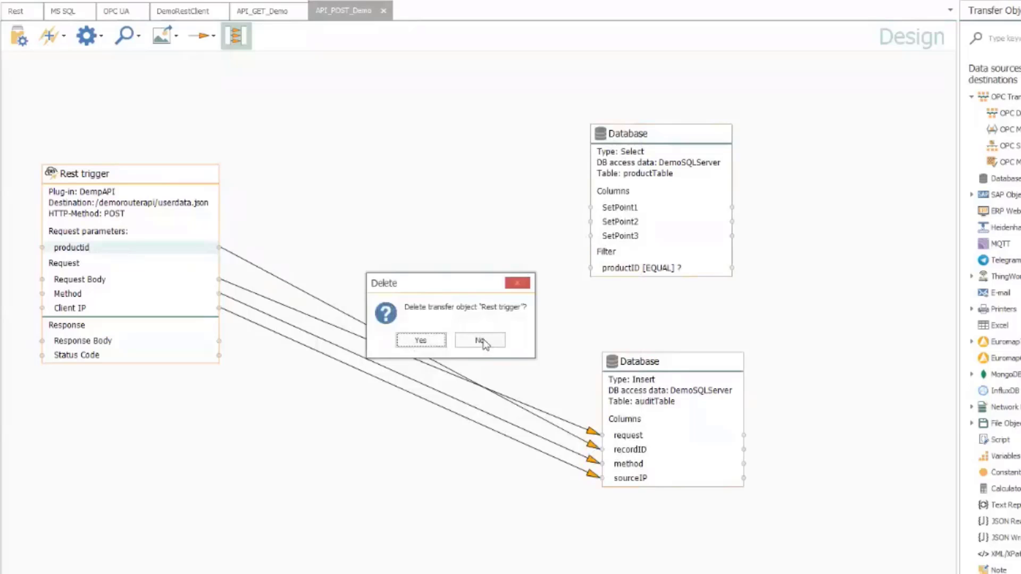
click(480, 341)
double_click(122, 244)
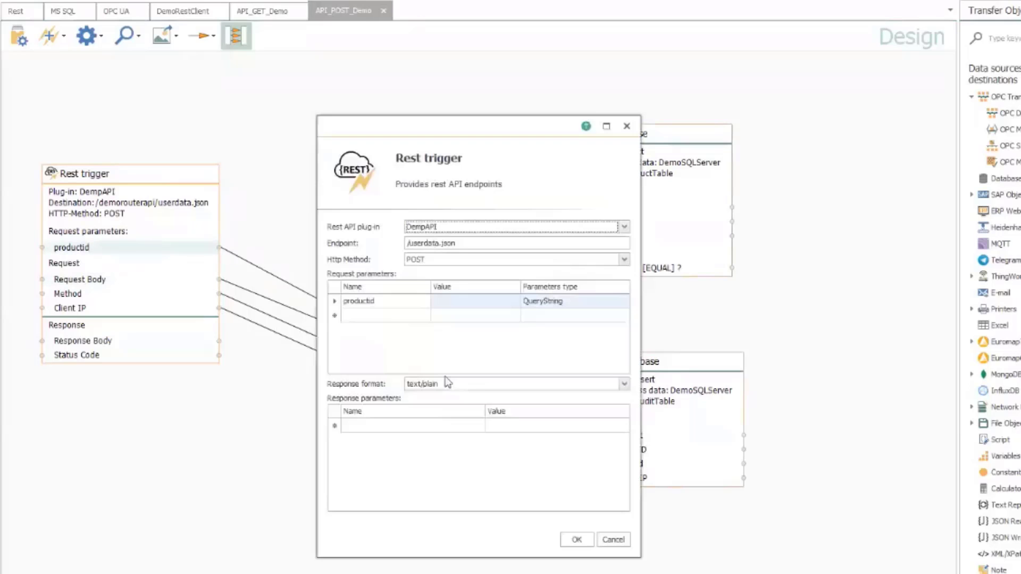
click(335, 301)
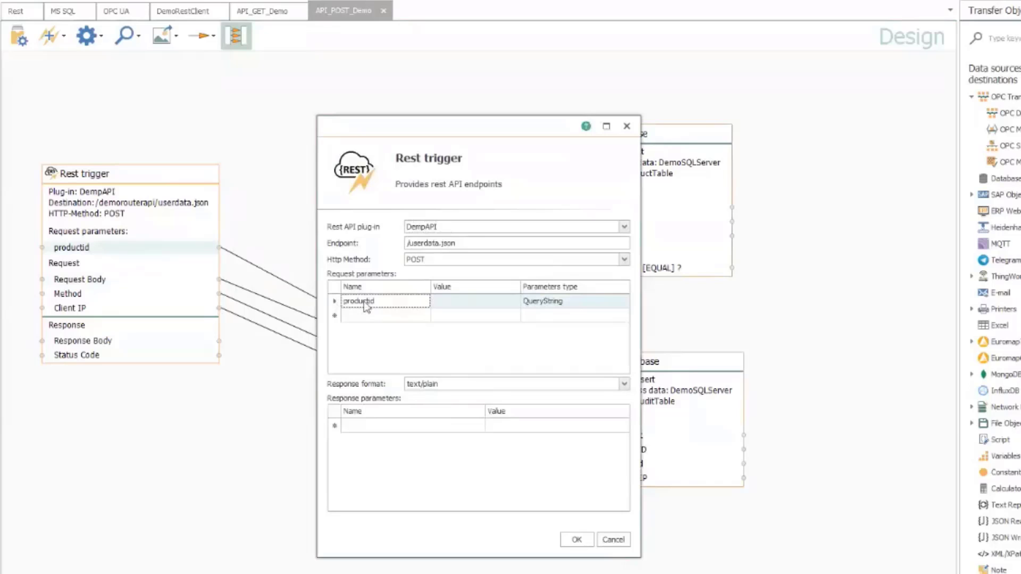
key(Delete)
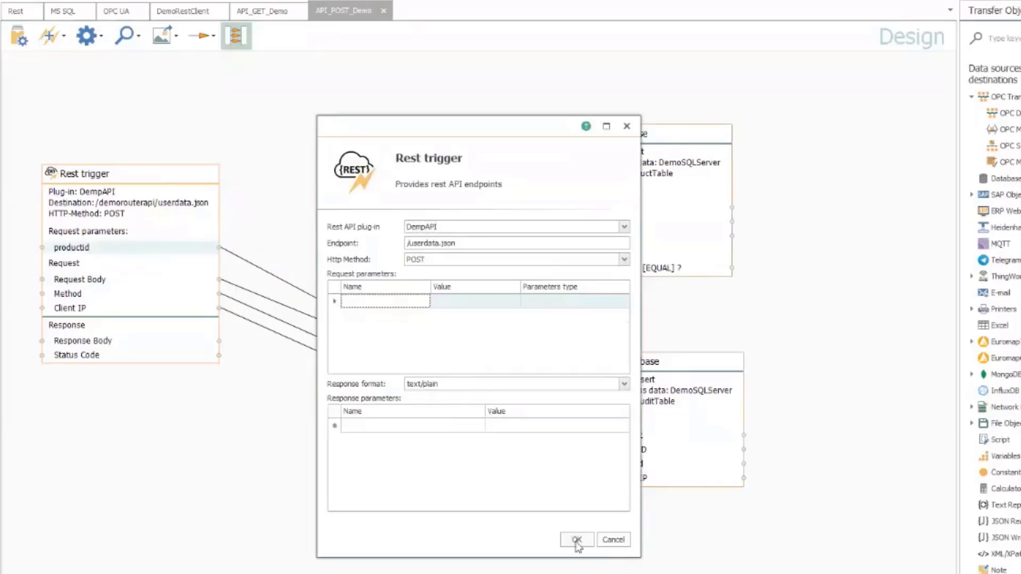
click(575, 539)
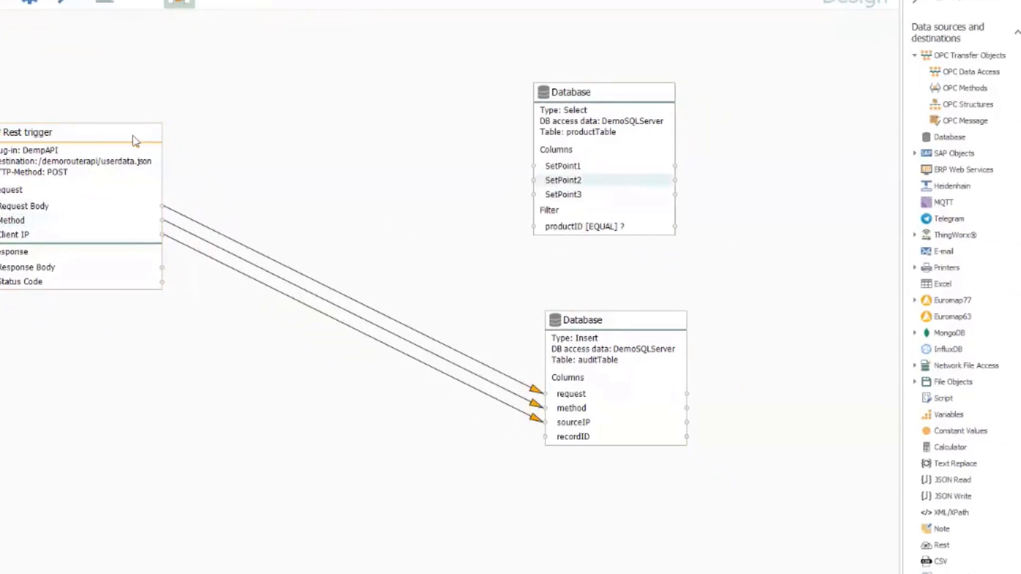
Change the productTable Database object's query type to Insert and add the productID column
drag(136, 141, 117, 166)
drag(583, 319, 603, 364)
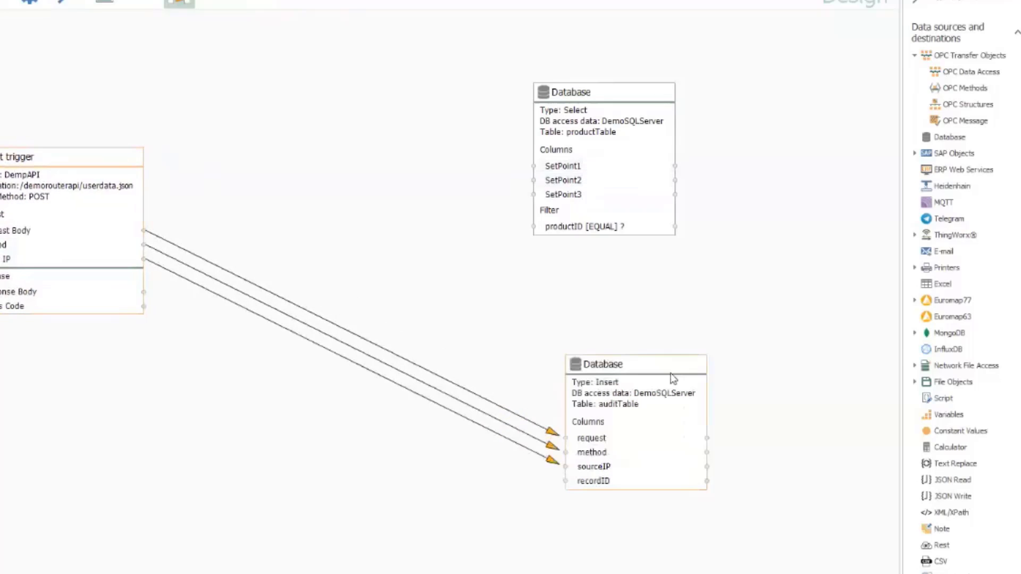
double_click(607, 101)
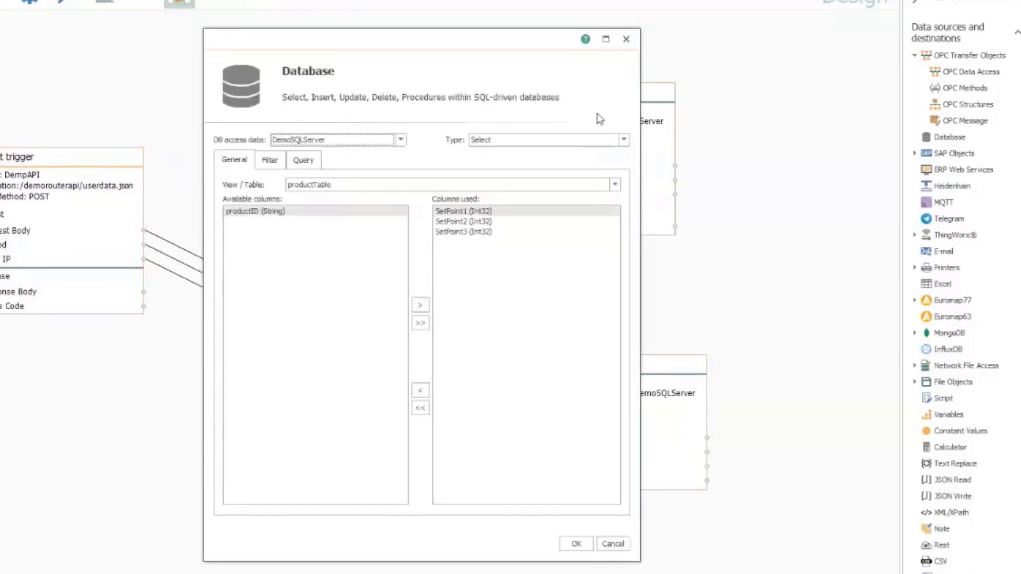
click(590, 143)
click(488, 175)
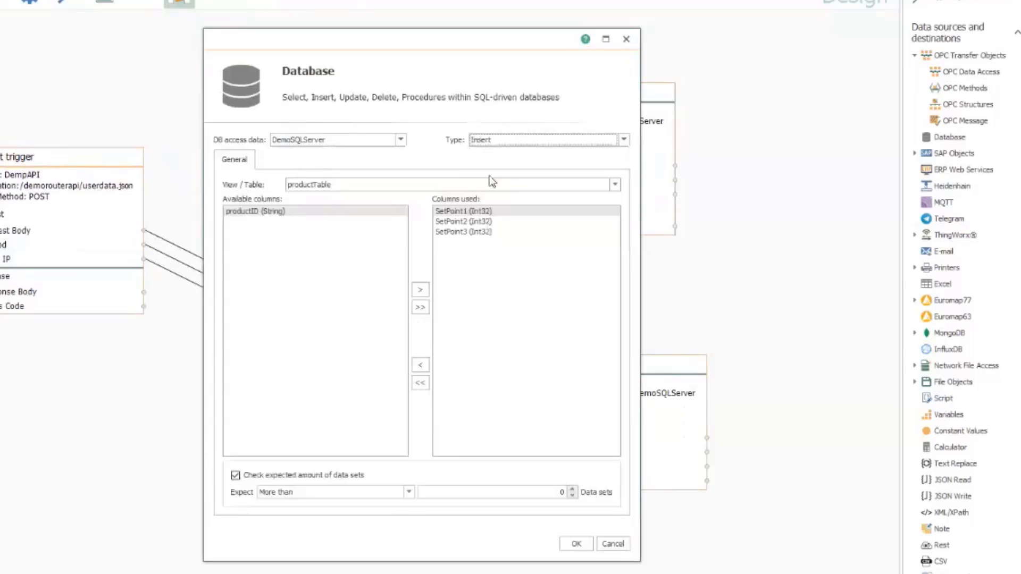
click(267, 212)
click(420, 290)
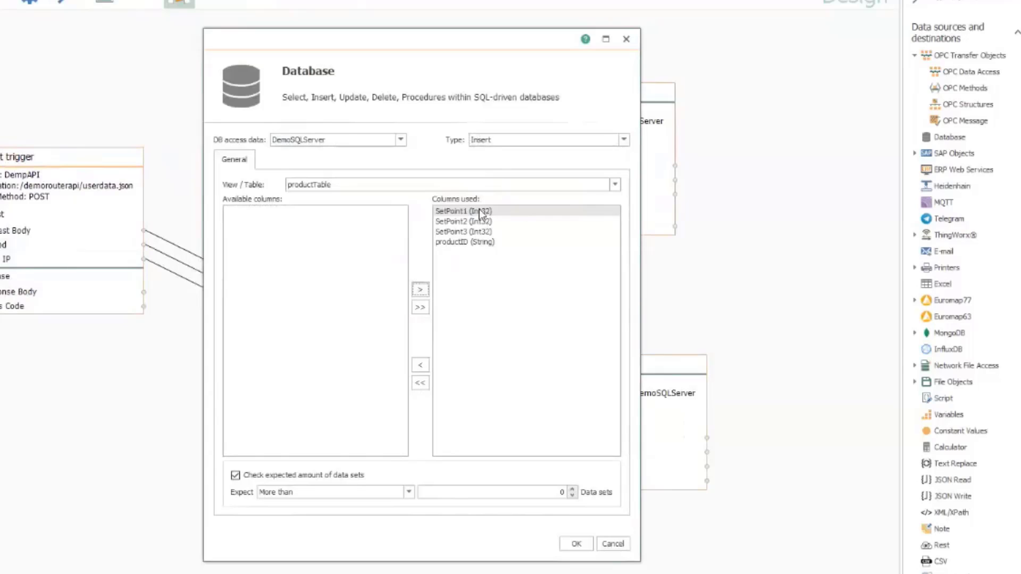
click(581, 543)
drag(583, 96, 620, 66)
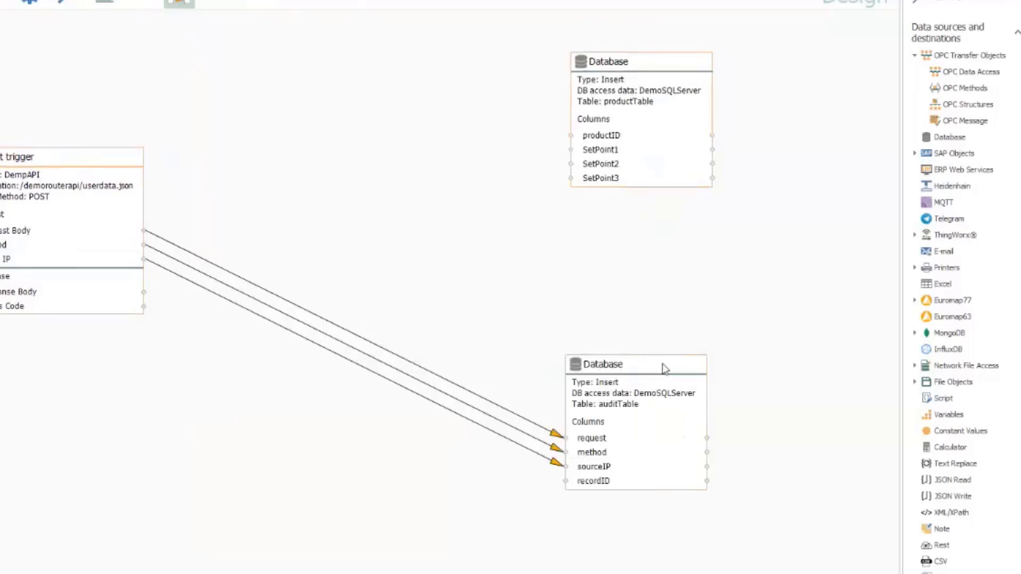
drag(665, 368, 687, 385)
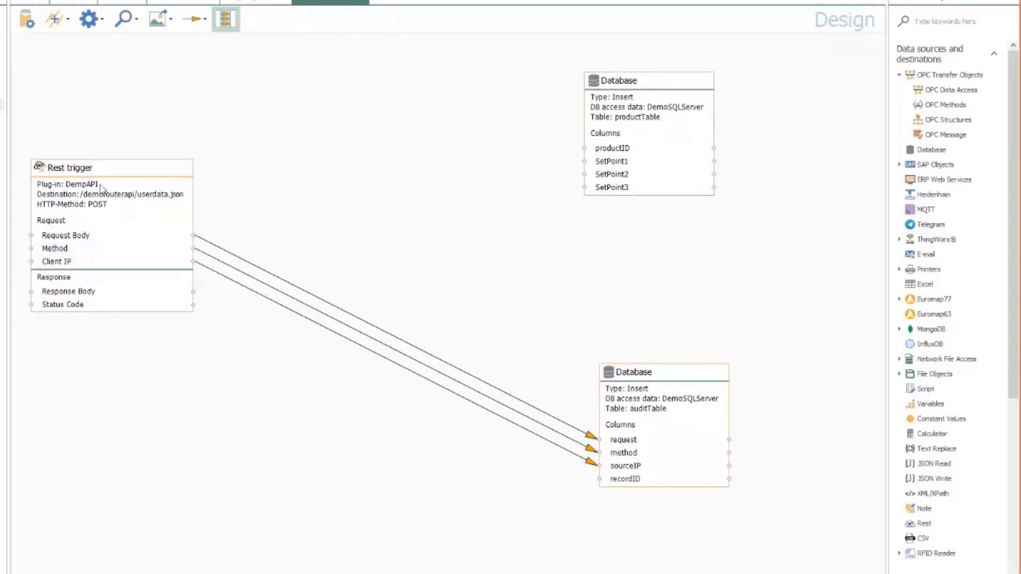
Add a JSON Read object and paste the sample JSON into its editor
mouse_move(113, 186)
mouse_down()
mouse_move(165, 187)
mouse_move(170, 229)
mouse_up()
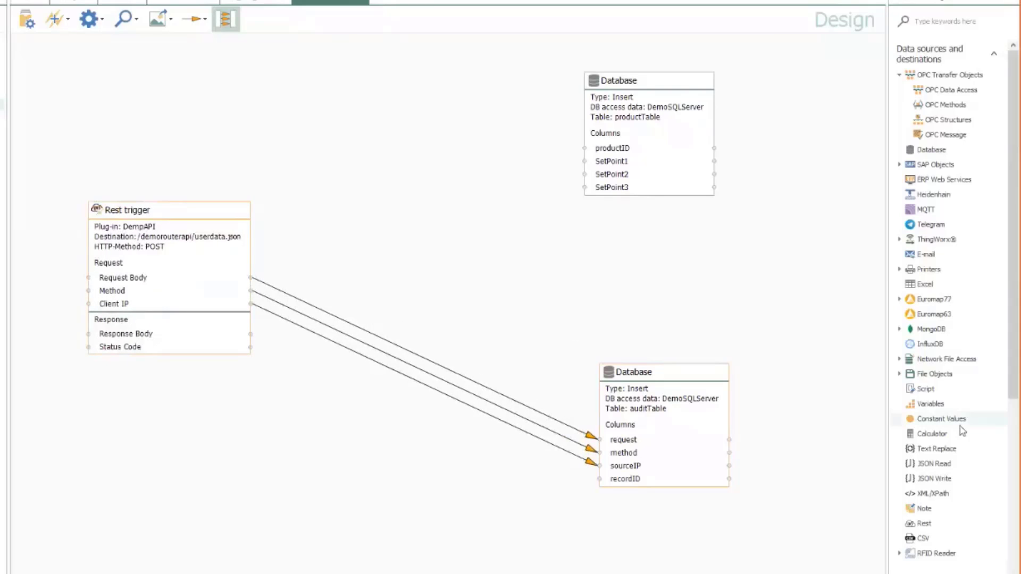
drag(946, 466, 441, 218)
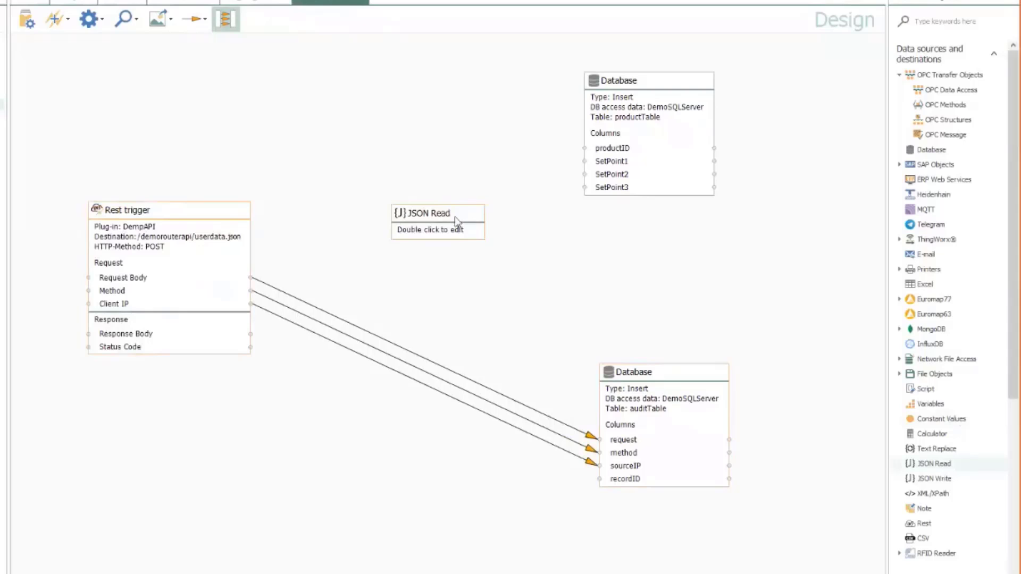
double_click(442, 217)
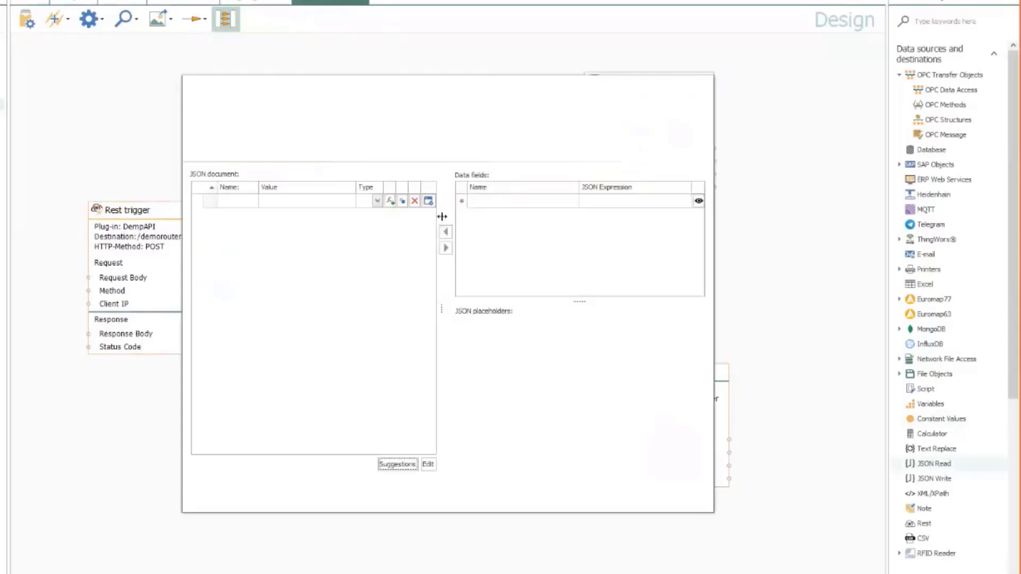
click(430, 466)
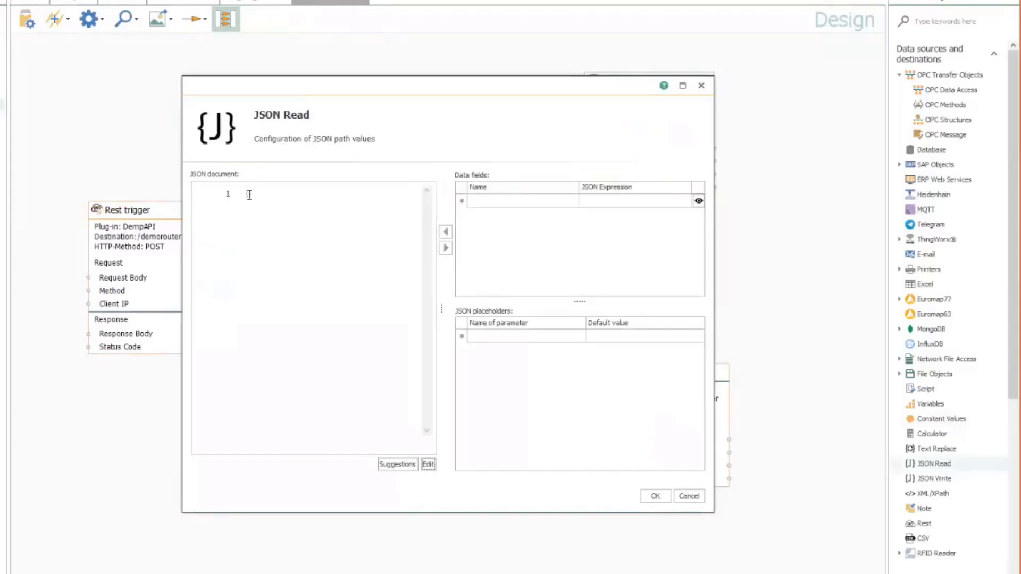
click(300, 206)
key(Return)
key(alt+Tab)
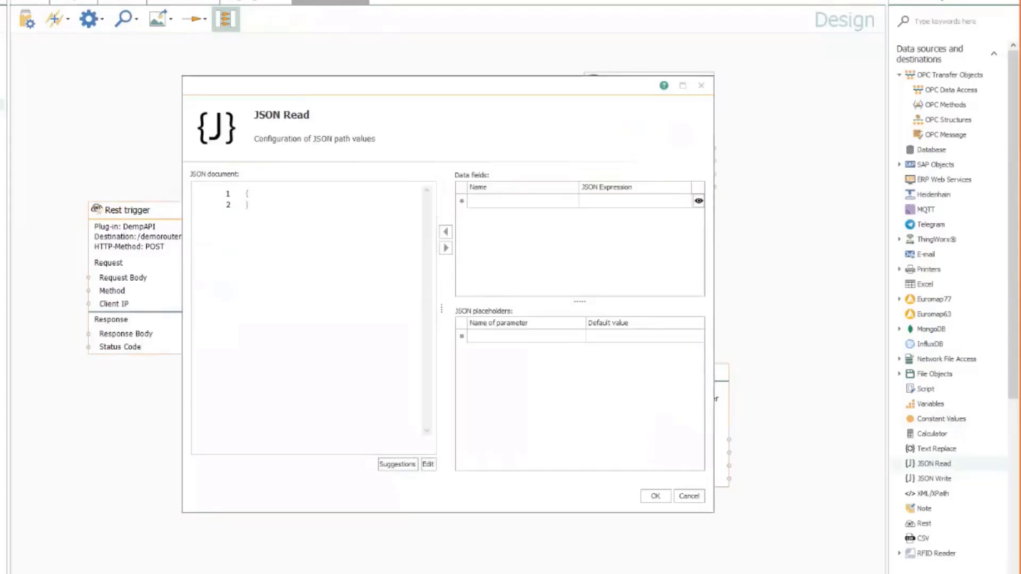
click(230, 194)
text({   "productid":"PRD-12345",   "setpoint1":1234,   "setpoint2":5678,   "setpoint3":0 })
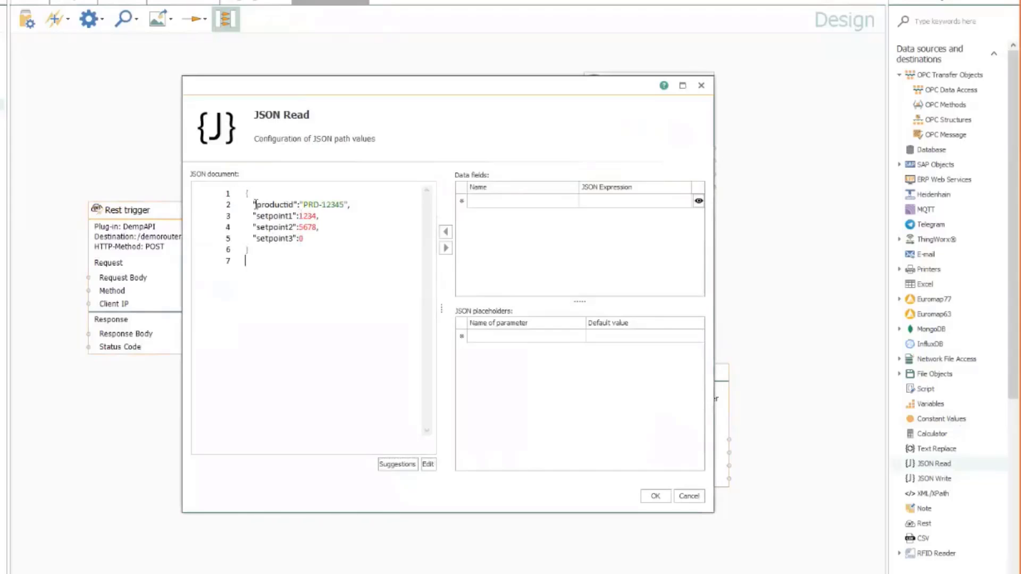
drag(254, 204, 355, 203)
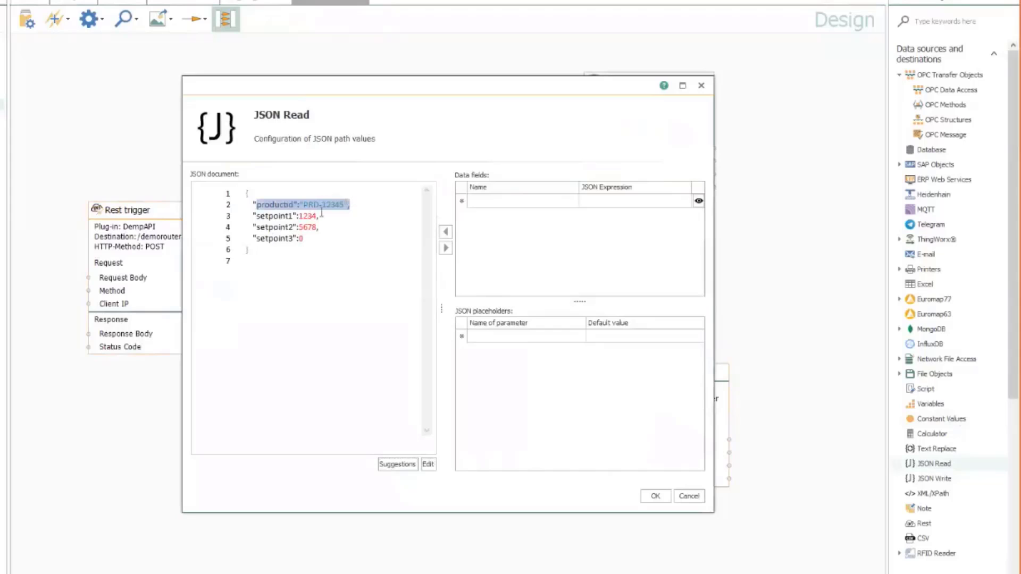
drag(269, 216, 317, 237)
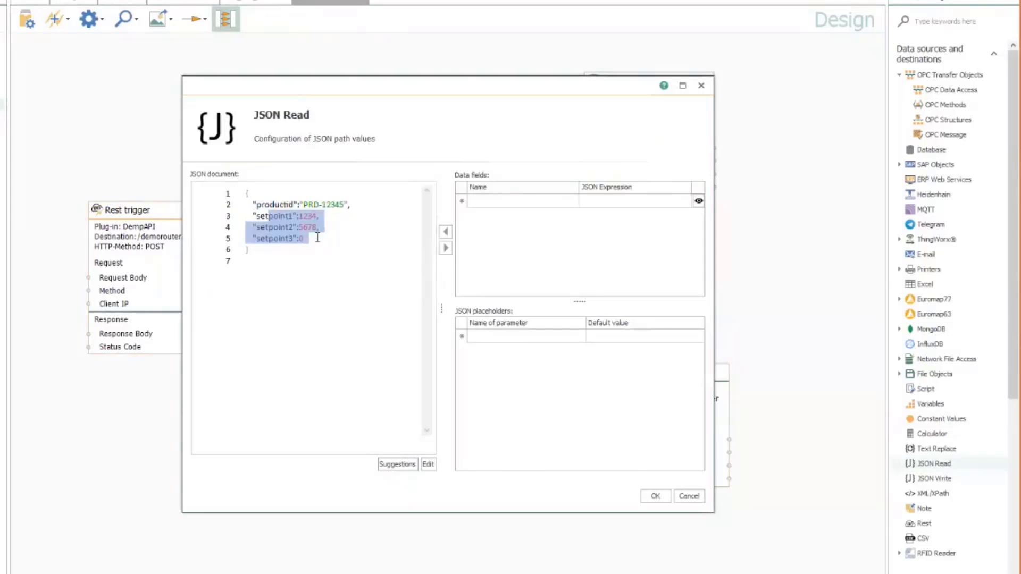
click(308, 216)
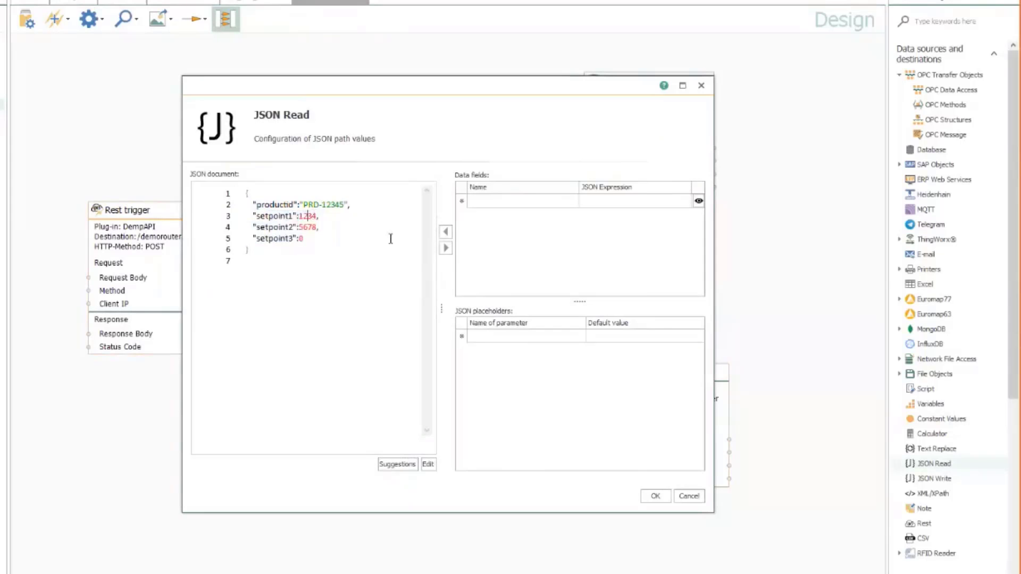
Tabulate the sample JSON and add productid, setpoint1, setpoint2 and setpoint3 as data fields
click(428, 465)
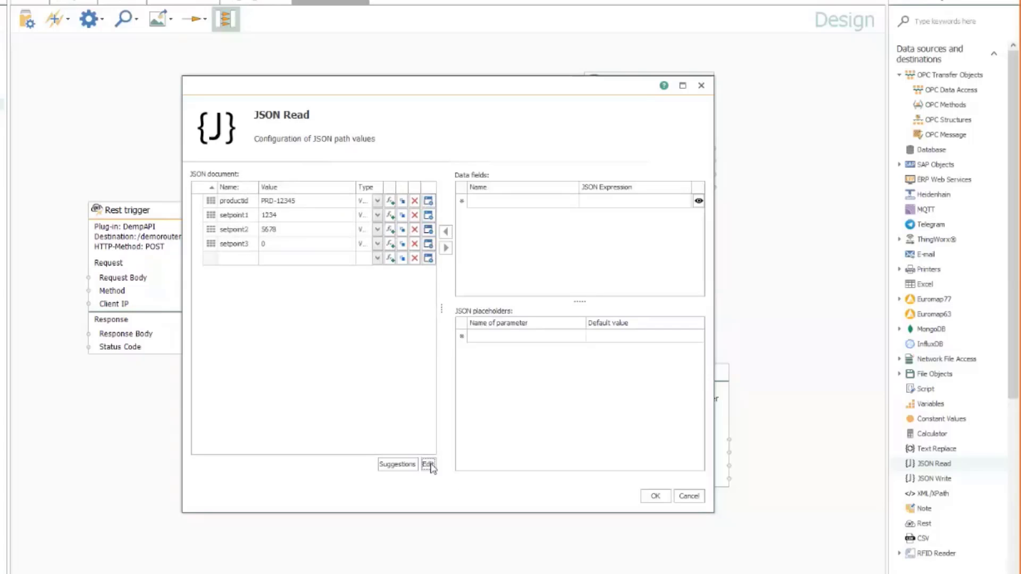
click(390, 200)
click(390, 215)
click(390, 229)
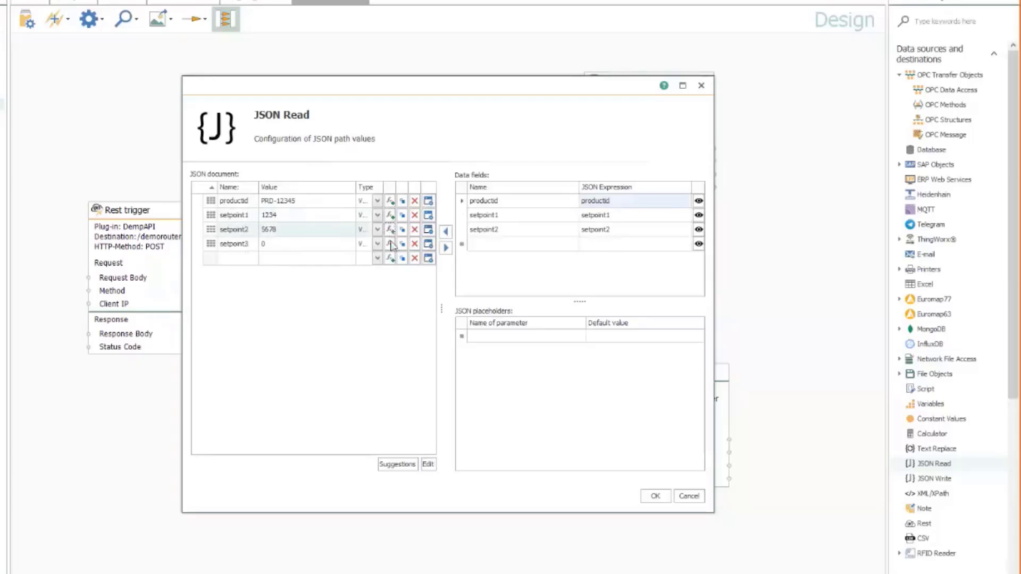
click(390, 243)
click(655, 499)
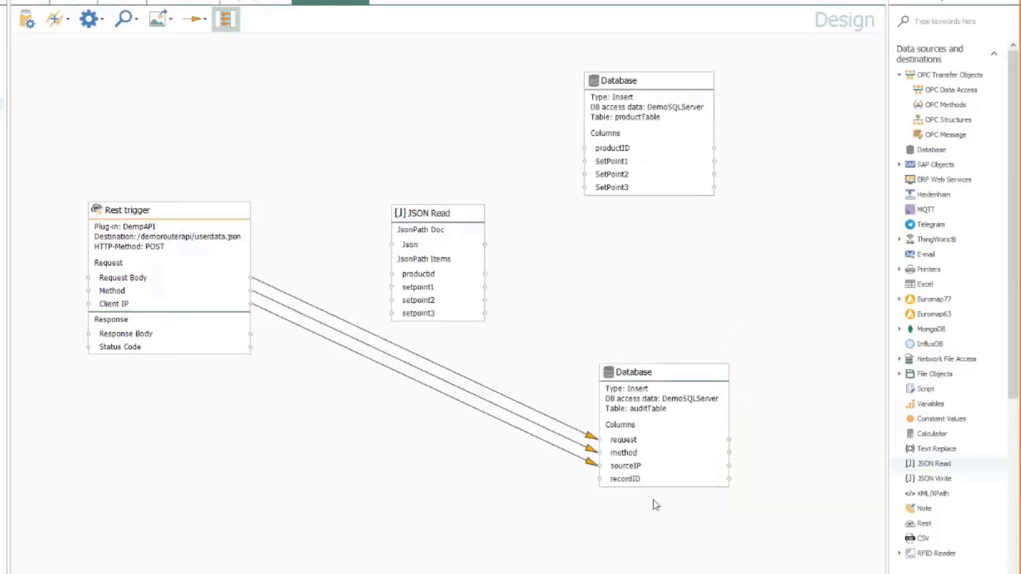
Link the Rest trigger's Request Body to JSON Read's Json input
drag(455, 212, 452, 167)
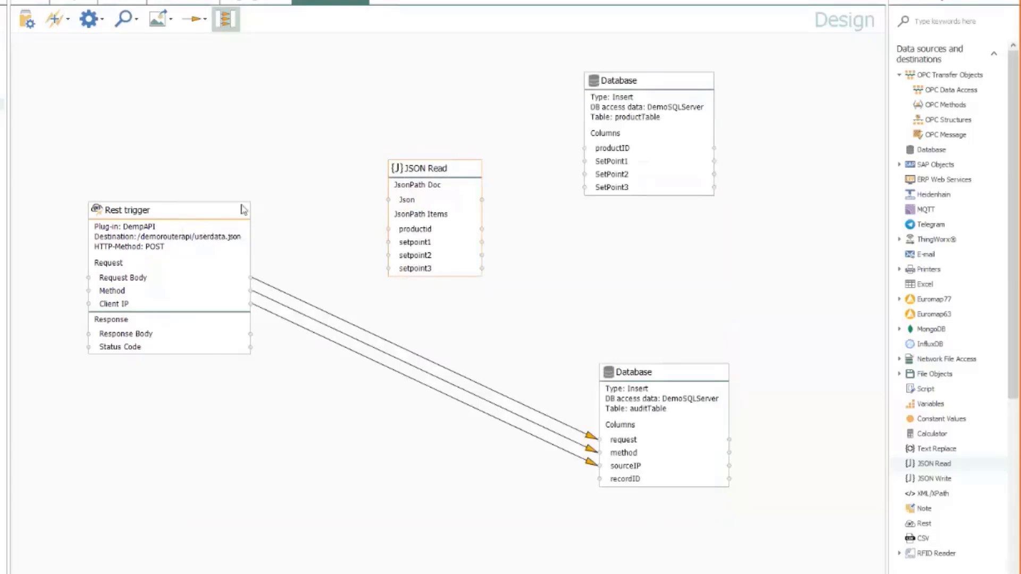
drag(243, 209, 196, 235)
drag(462, 168, 415, 169)
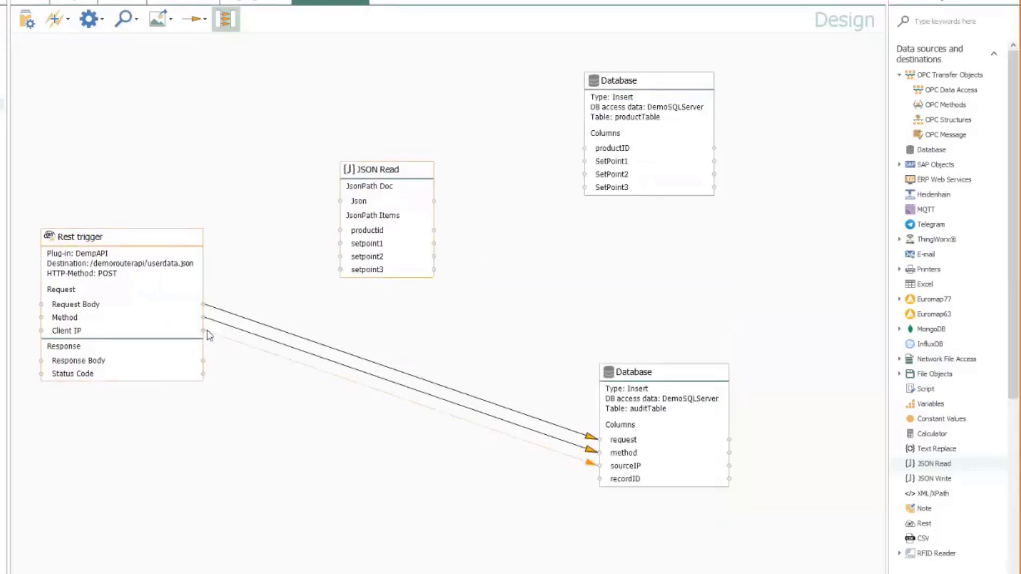
mouse_move(126, 305)
mouse_down()
mouse_move(362, 244)
mouse_move(356, 208)
mouse_up()
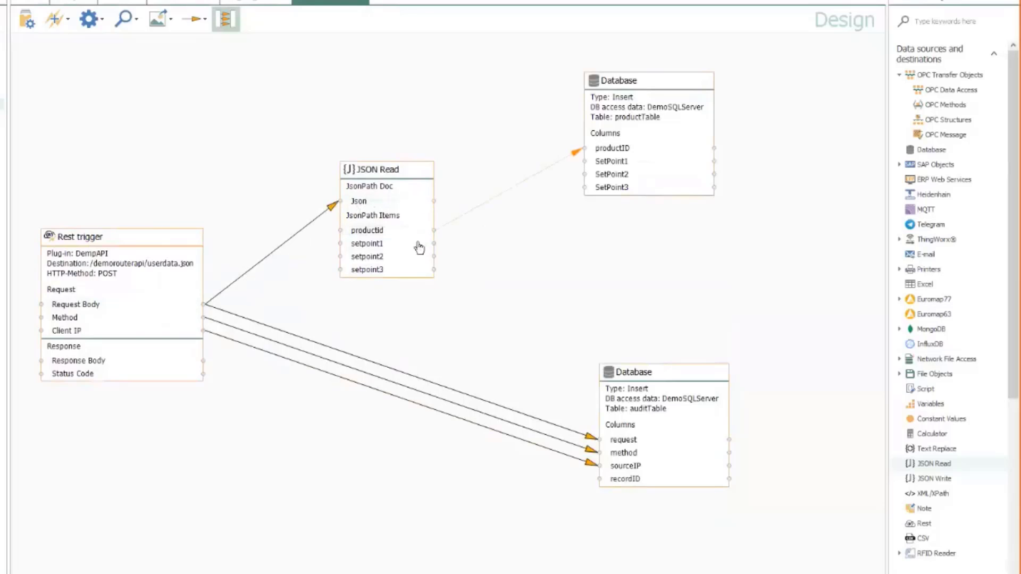
Map productid and setpoint1–3 to productTable columns, and productid to auditTable's recordID
drag(397, 256, 591, 173)
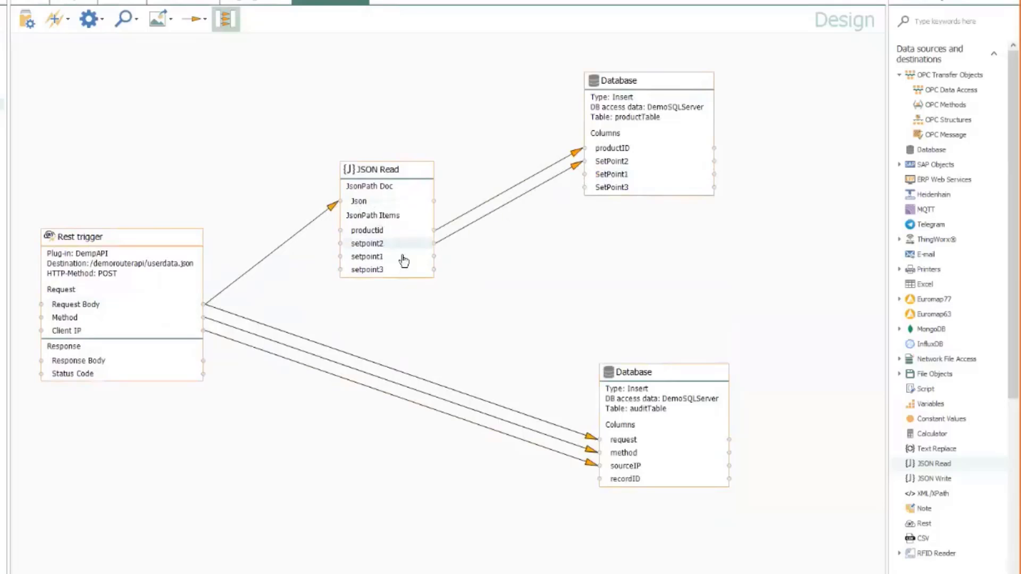
drag(405, 260, 590, 174)
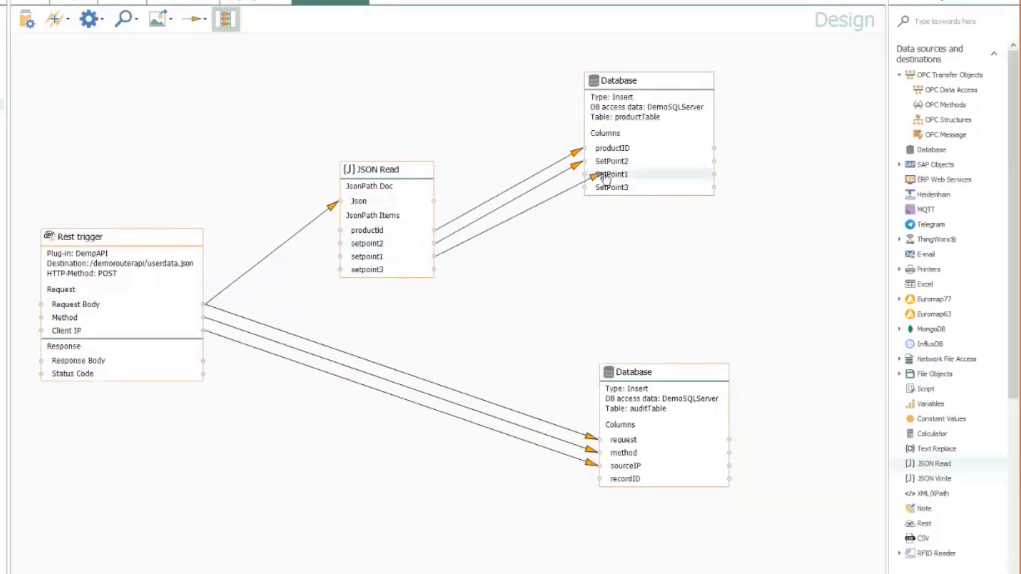
click(594, 201)
drag(414, 178, 430, 167)
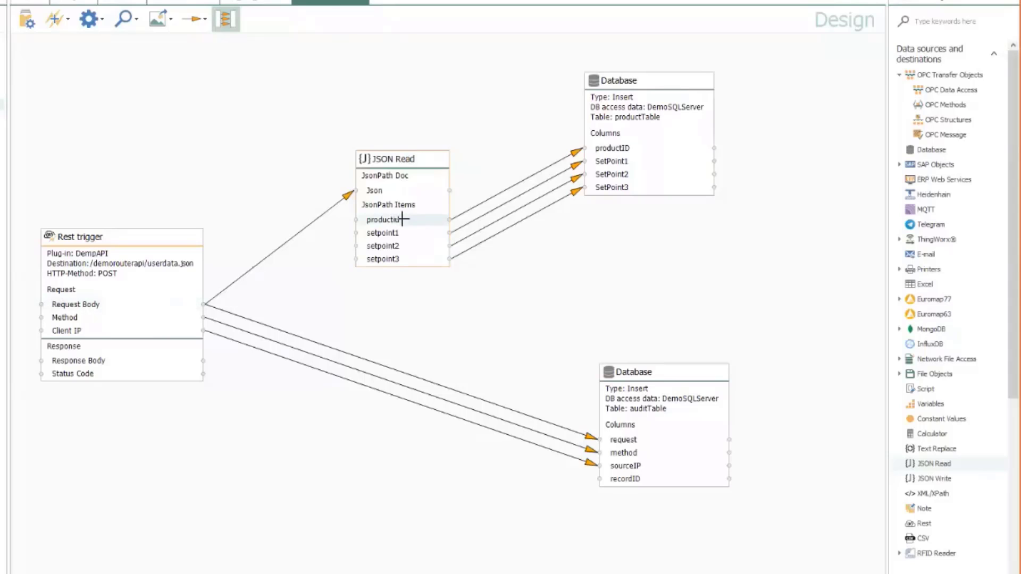
mouse_move(392, 220)
mouse_down()
mouse_move(542, 350)
mouse_move(620, 481)
mouse_up()
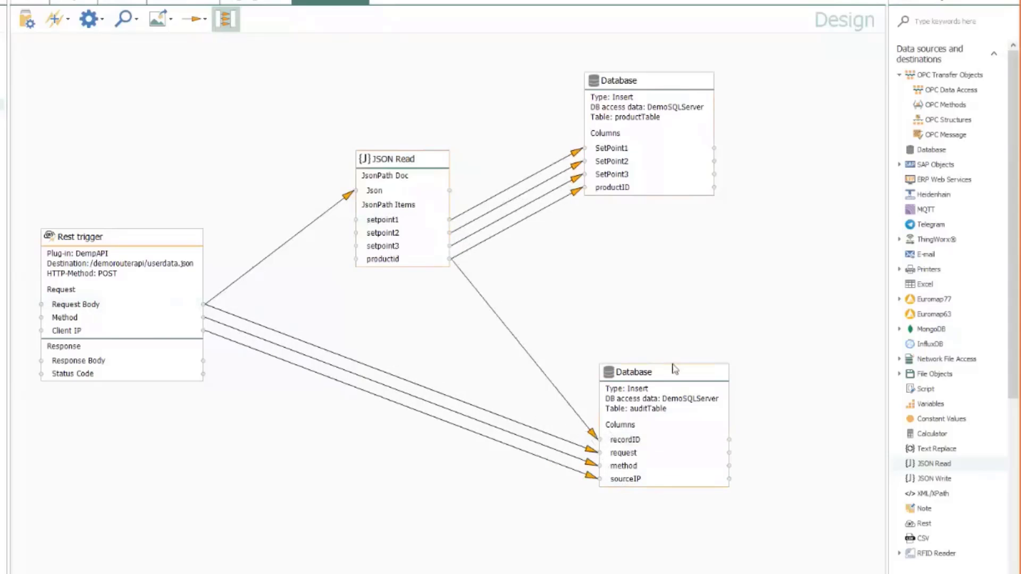
drag(664, 379, 713, 329)
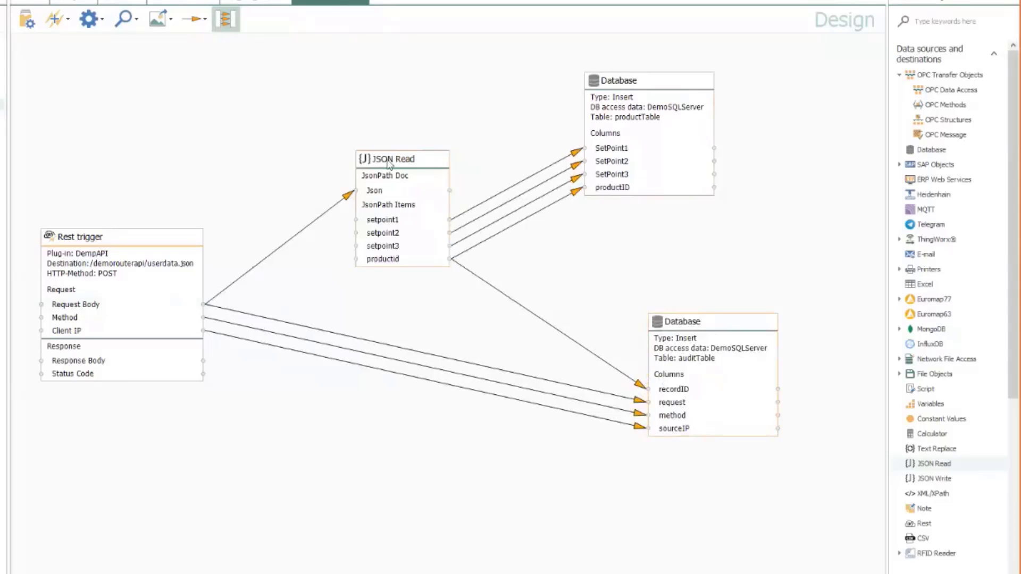
drag(392, 164, 362, 164)
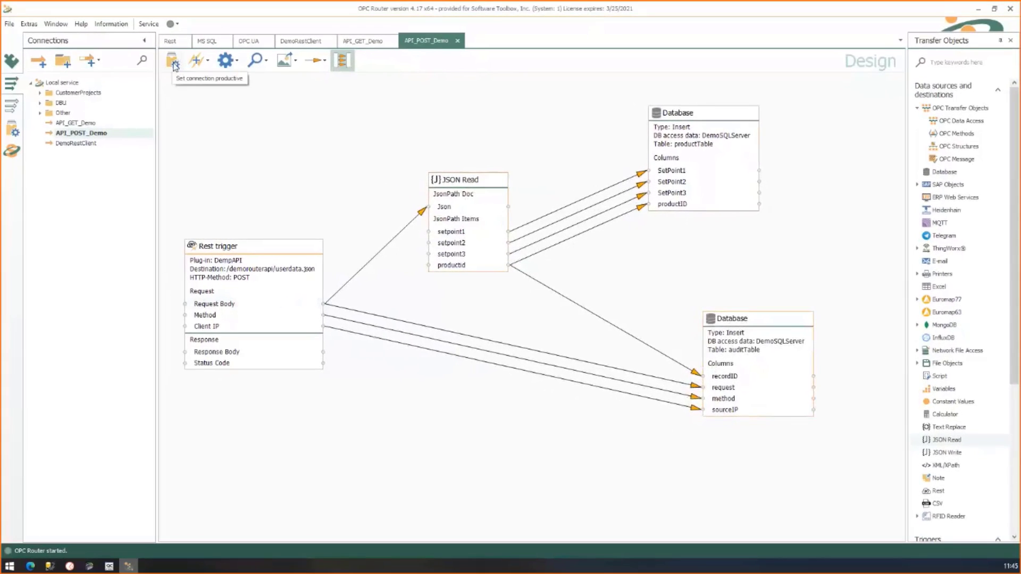
Make API_POST_Demo productive and review its runtime view and API_GET_Demo's
click(174, 63)
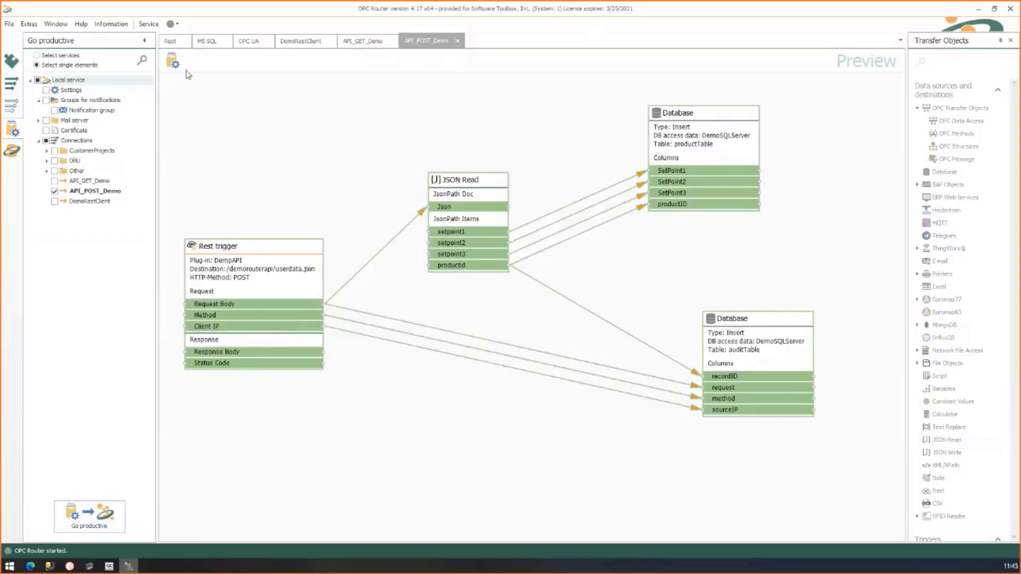
click(173, 63)
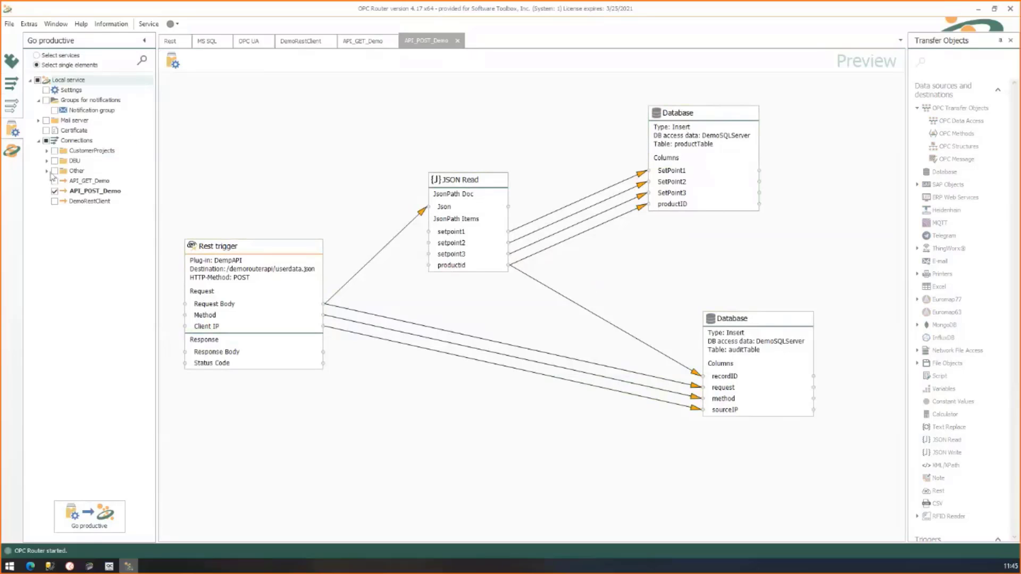
click(12, 151)
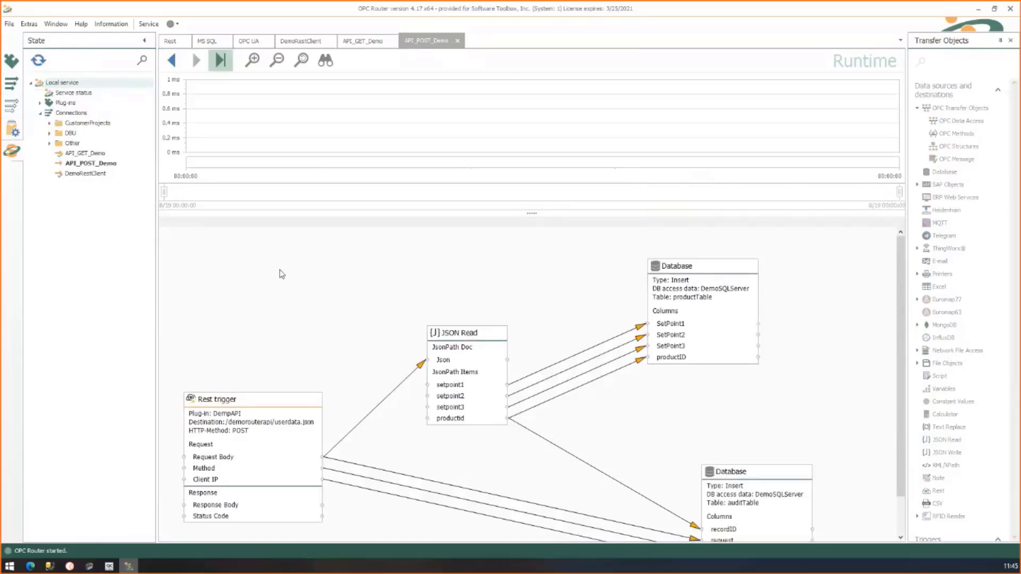
scroll(295, 293, down, 2)
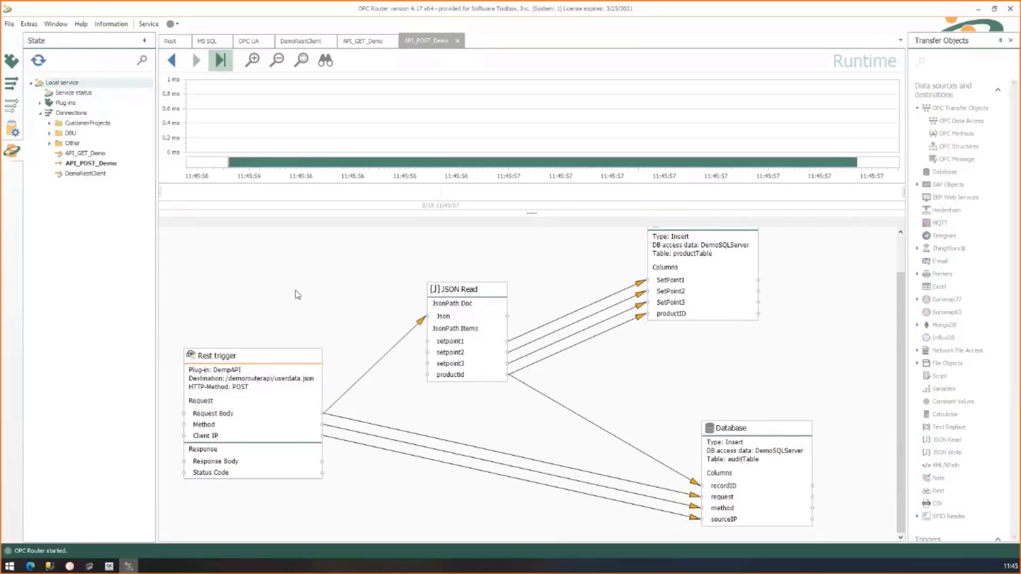
click(372, 46)
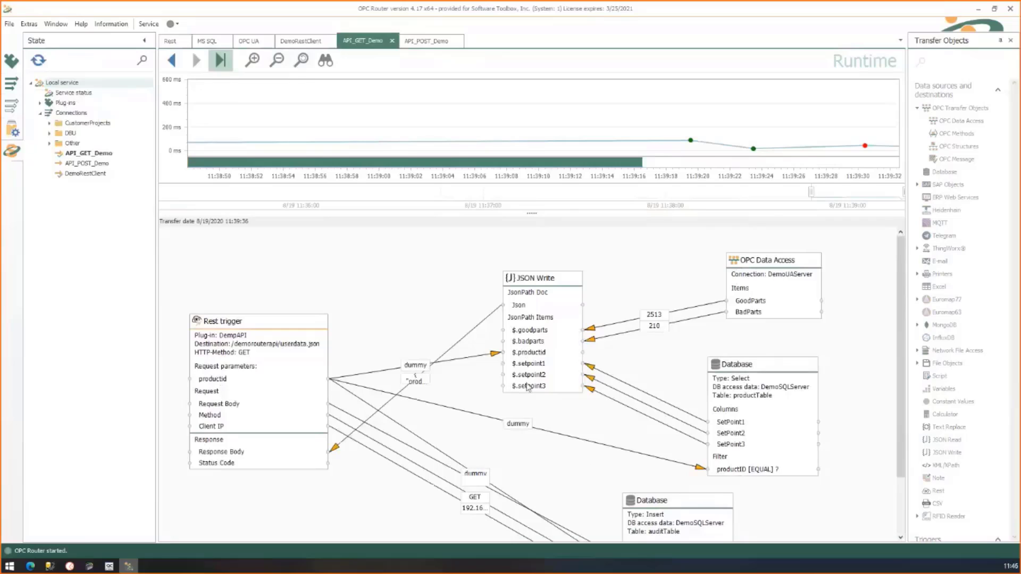
click(30, 566)
drag(377, 27, 414, 27)
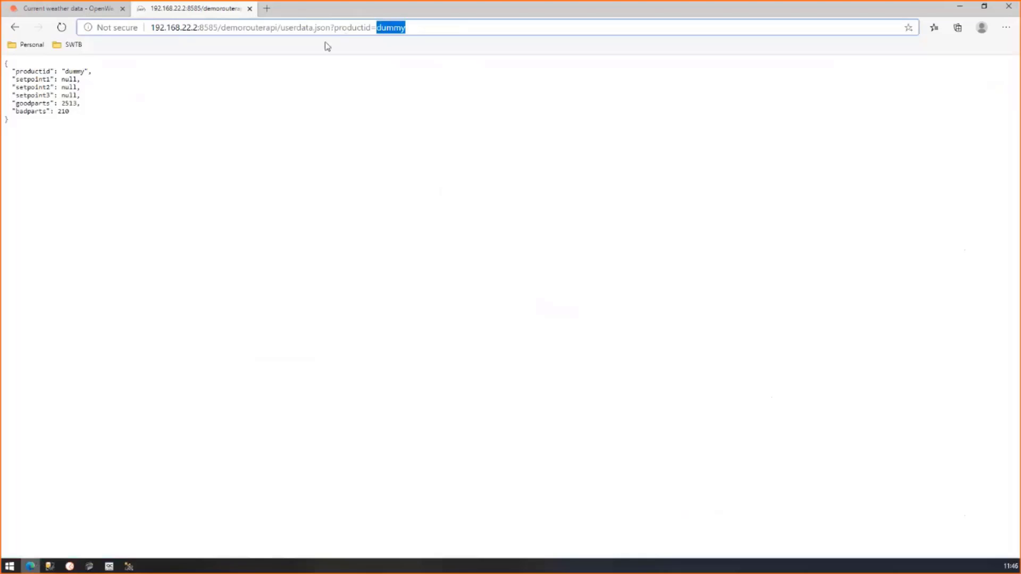
Replace 'dummy' with PRD-214854 in the userdata.json address and load the response
text(dummyproductid)
text(PRD-214854)
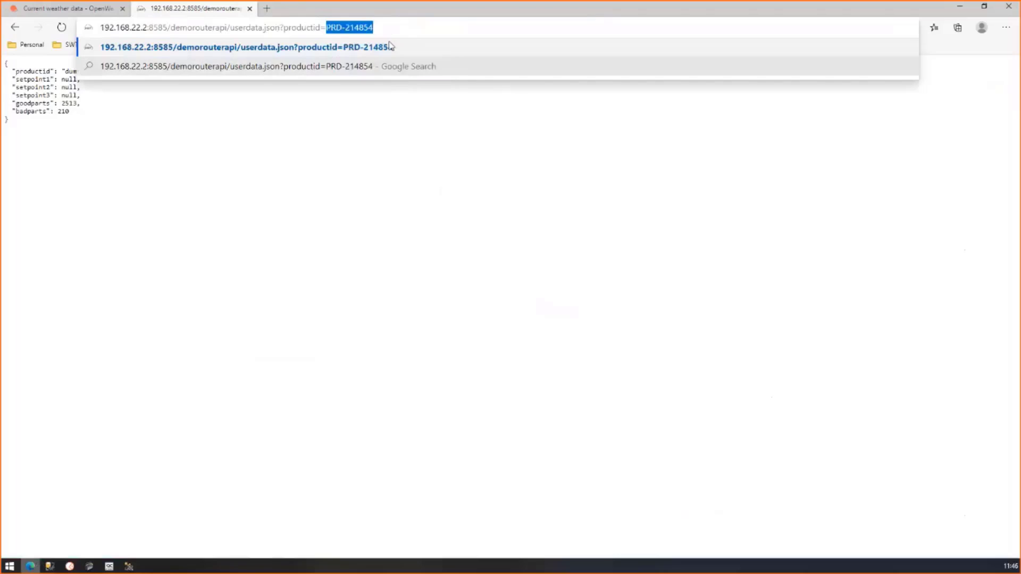
key(Return)
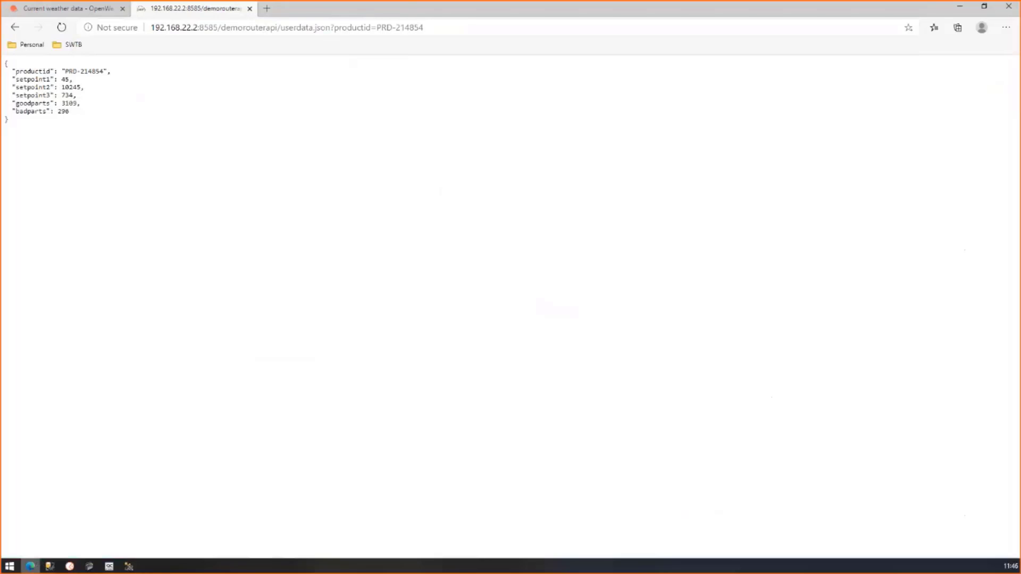
click(70, 566)
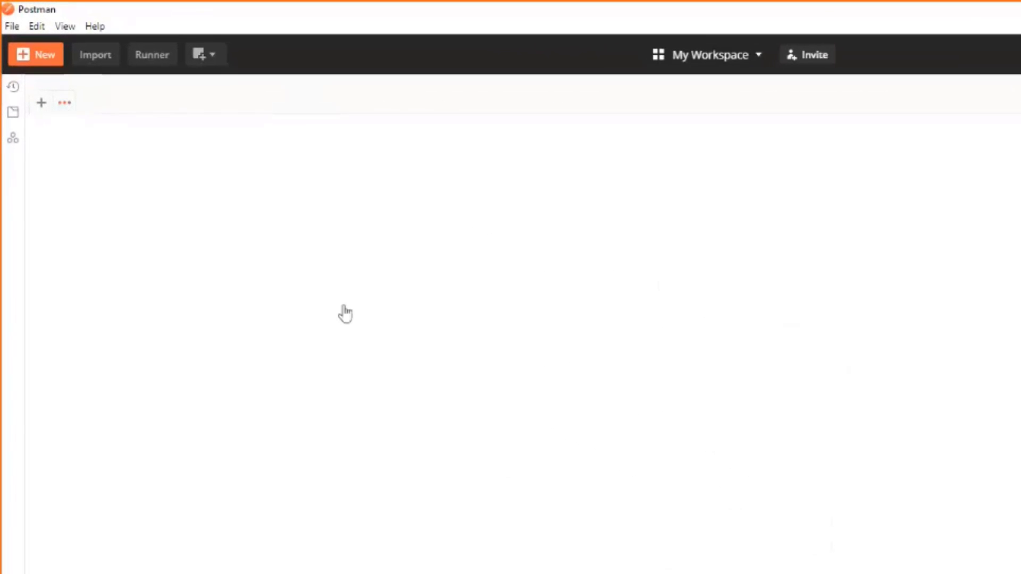
click(346, 314)
click(301, 165)
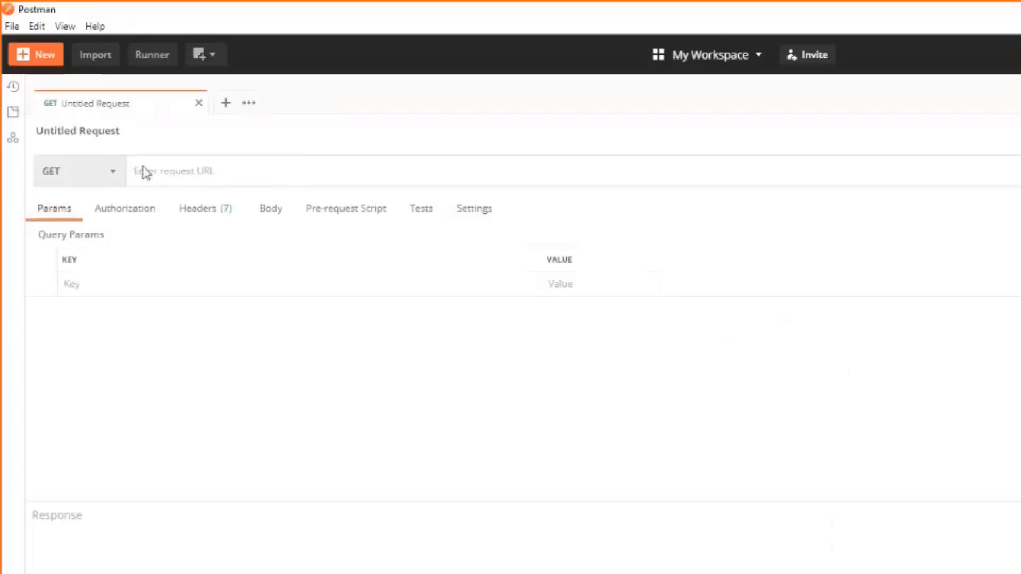
text(http)
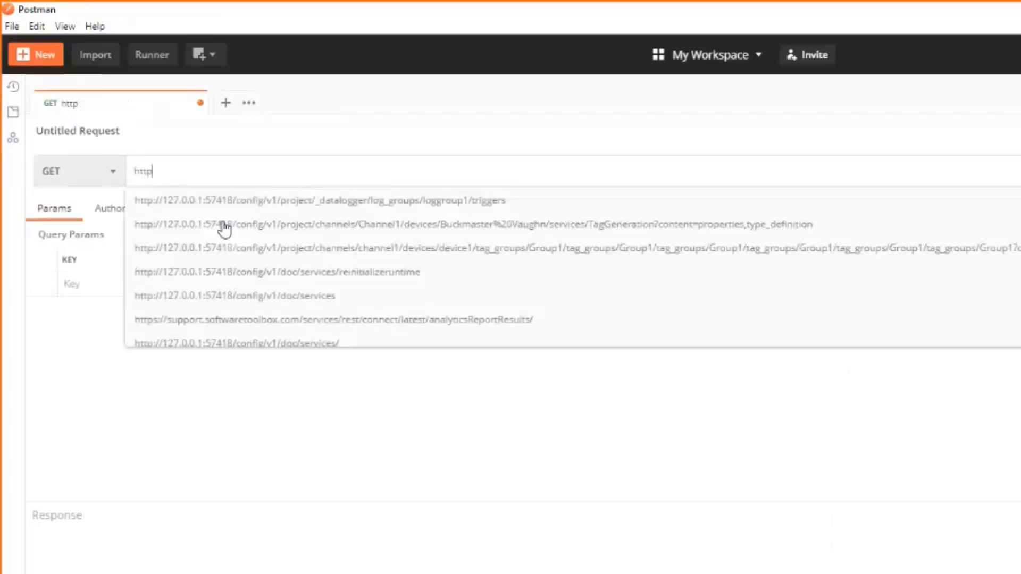
text(://192)
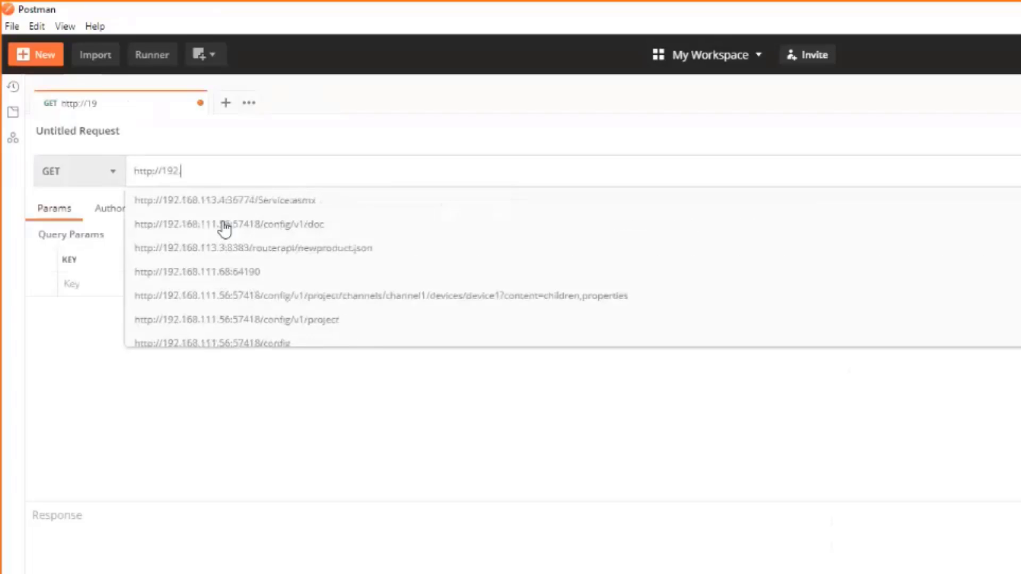
text(.168.22.2)
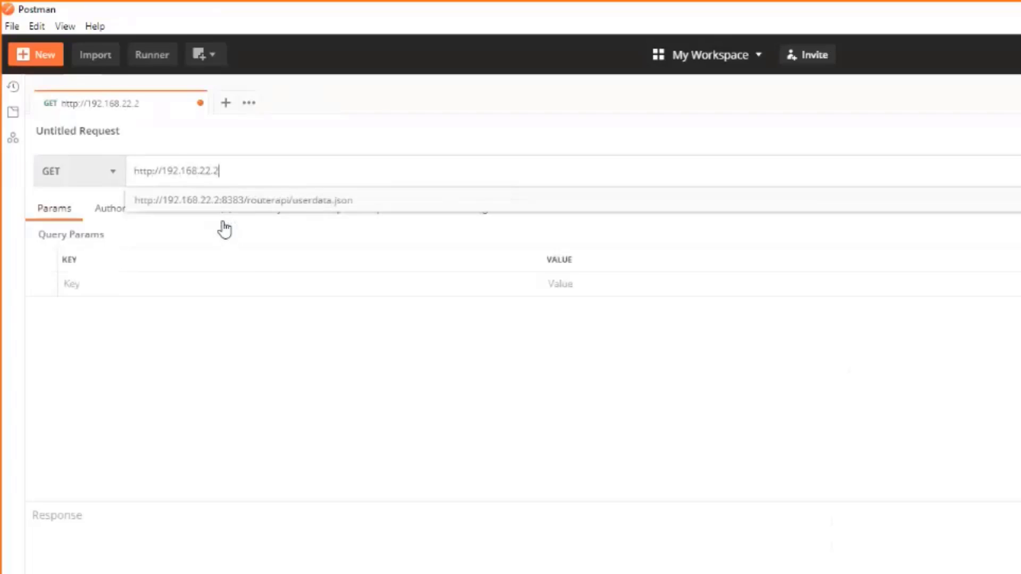
text(:85)
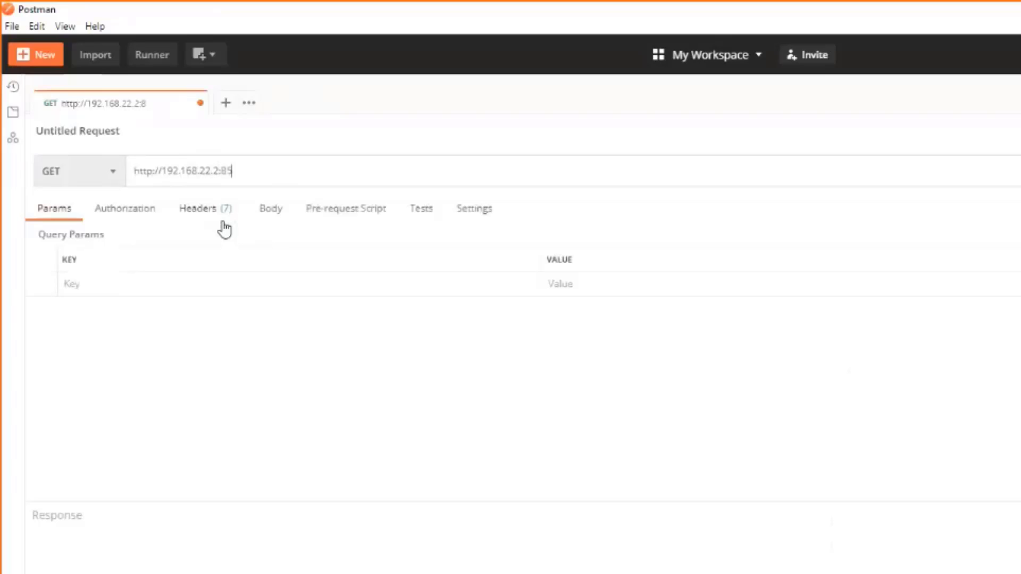
text(85)
key(alt+Tab)
click(494, 42)
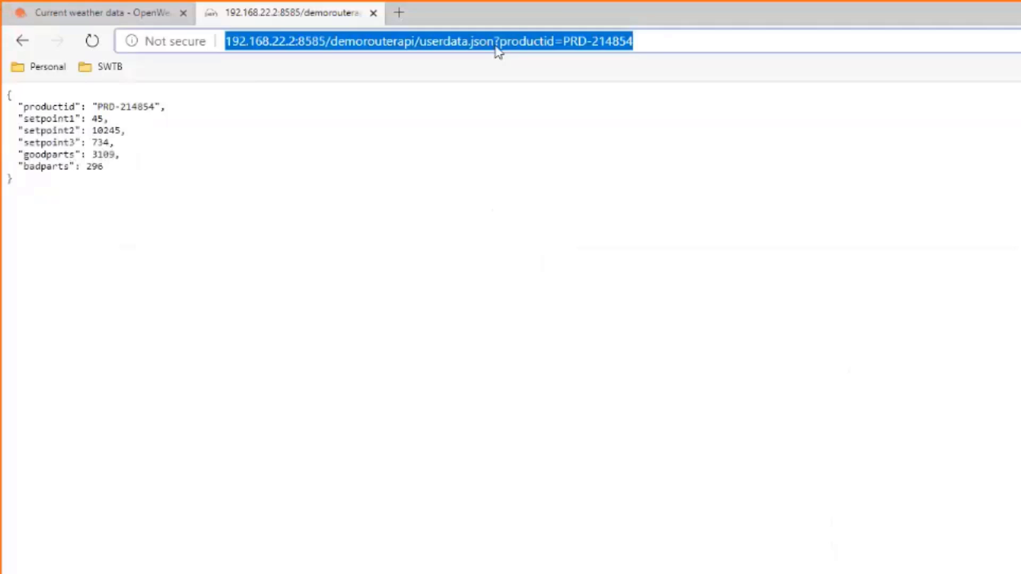
click(494, 41)
drag(495, 41, 205, 48)
key(ctrl+c)
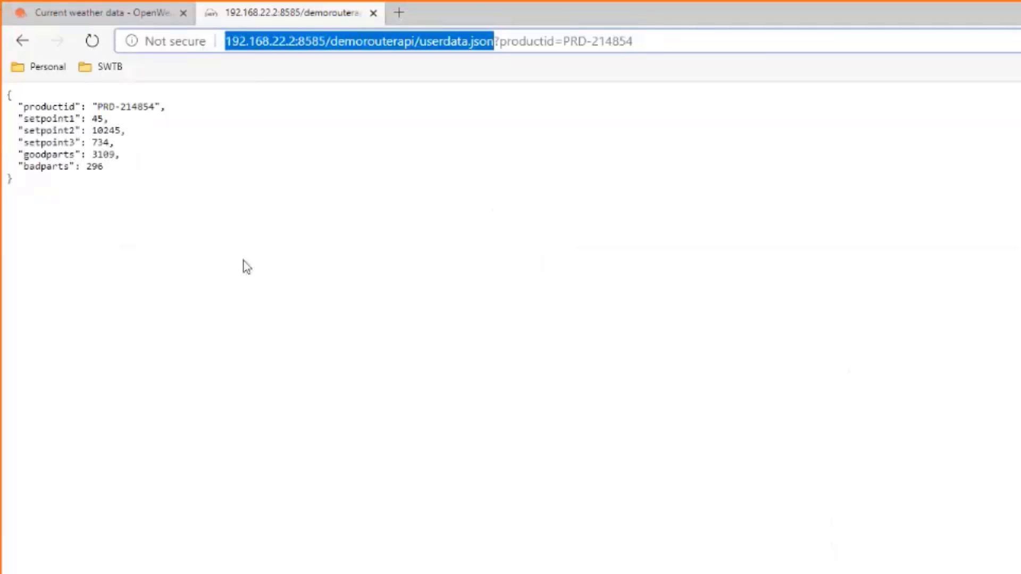
key(alt+Tab)
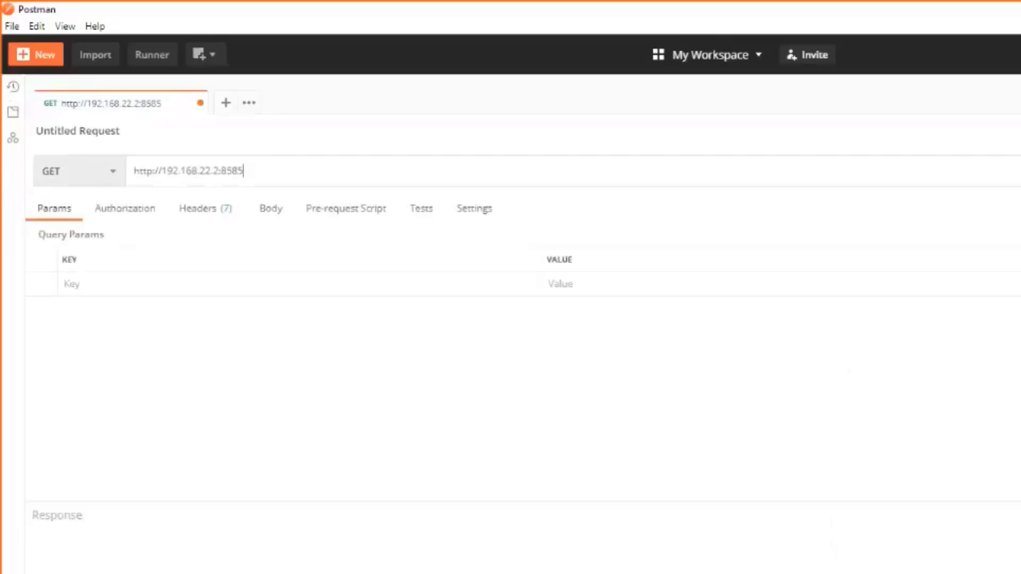
drag(160, 171, 349, 170)
key(ctrl+v)
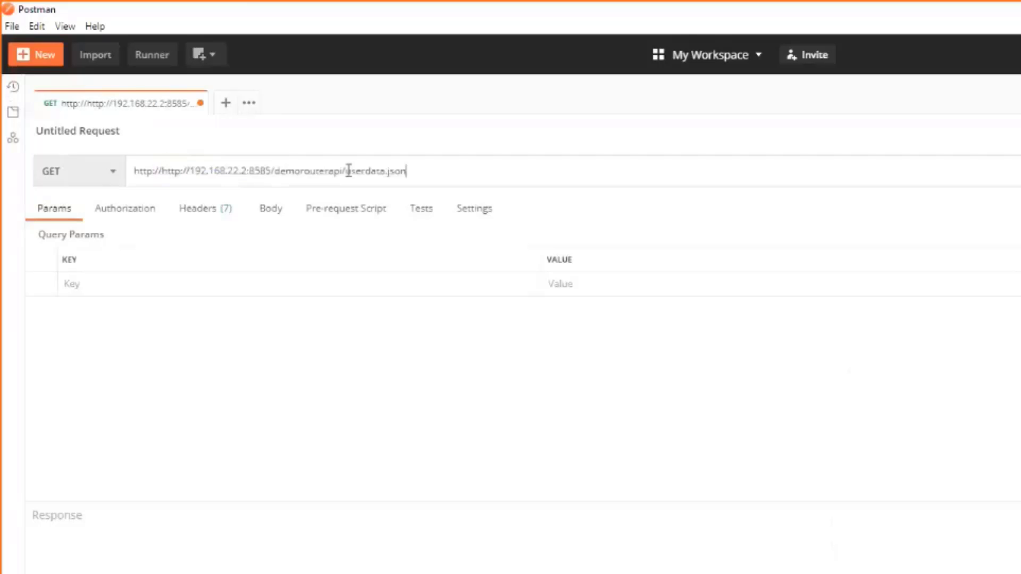
click(162, 170)
key(BackSpace)
key(BackSpace)
key(BackSpace)
key(BackSpace)
key(BackSpace)
key(BackSpace)
key(BackSpace)
click(392, 169)
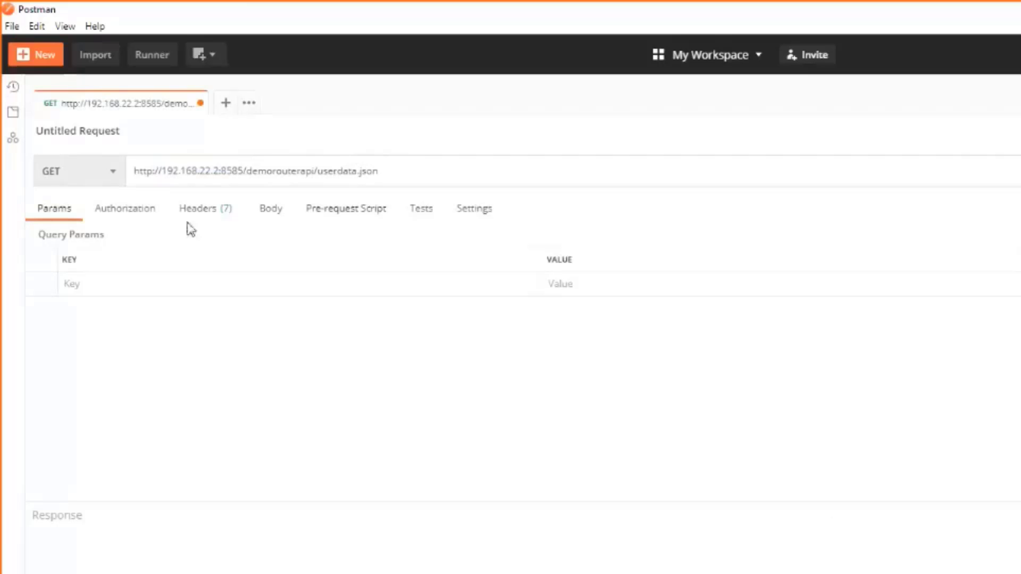
Set the request's authorization to Basic Auth, checking the username and showing the password
click(128, 212)
click(169, 268)
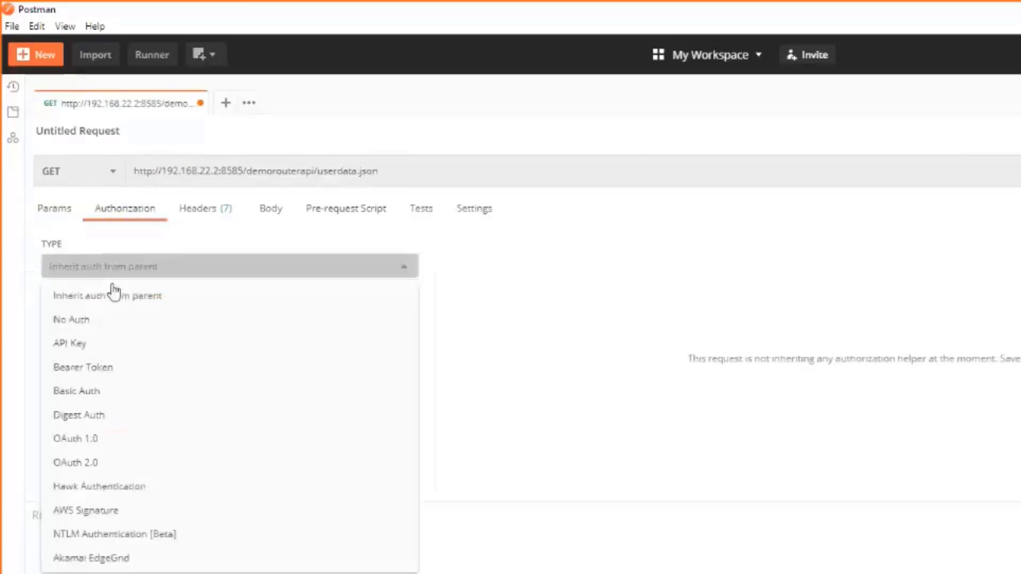
click(96, 392)
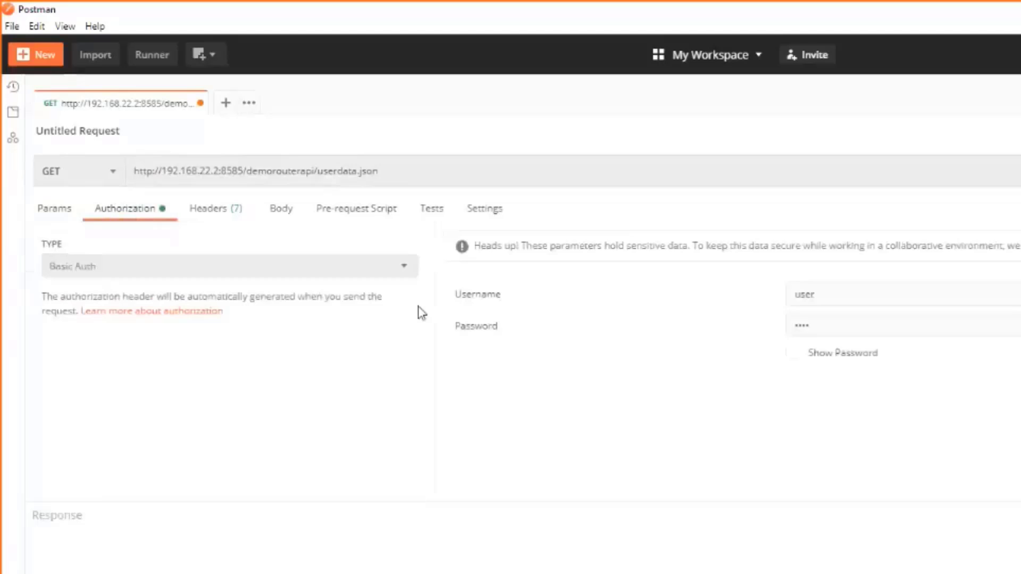
click(860, 292)
double_click(804, 294)
click(796, 357)
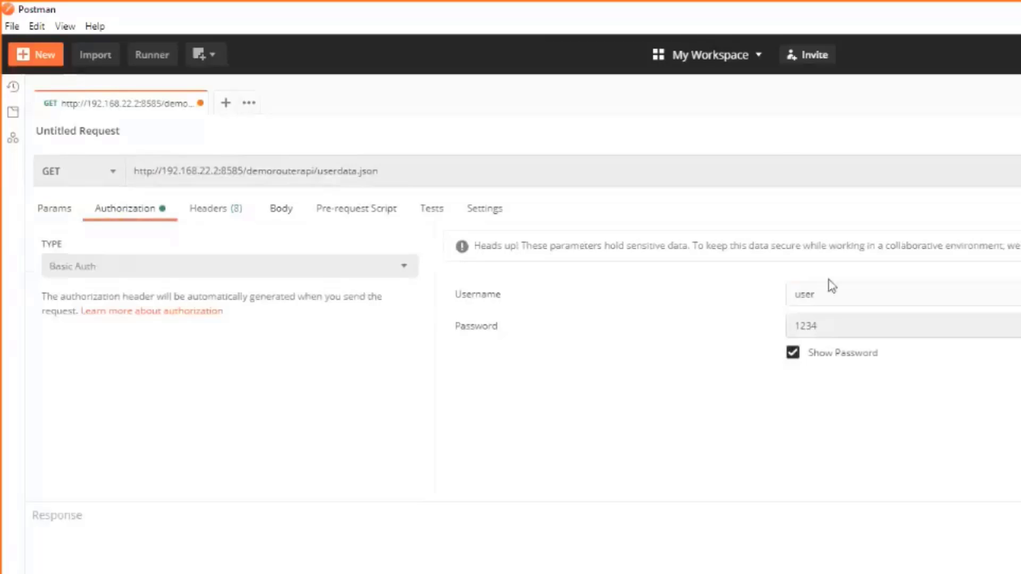
click(282, 215)
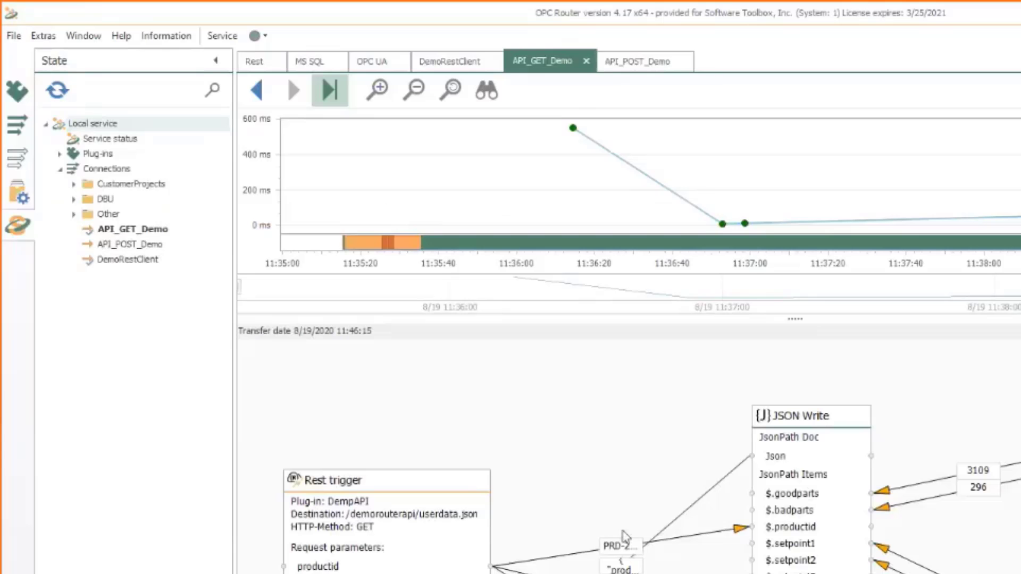
Copy the sample JSON document from API_POST_Demo's JSON Read configuration
click(21, 133)
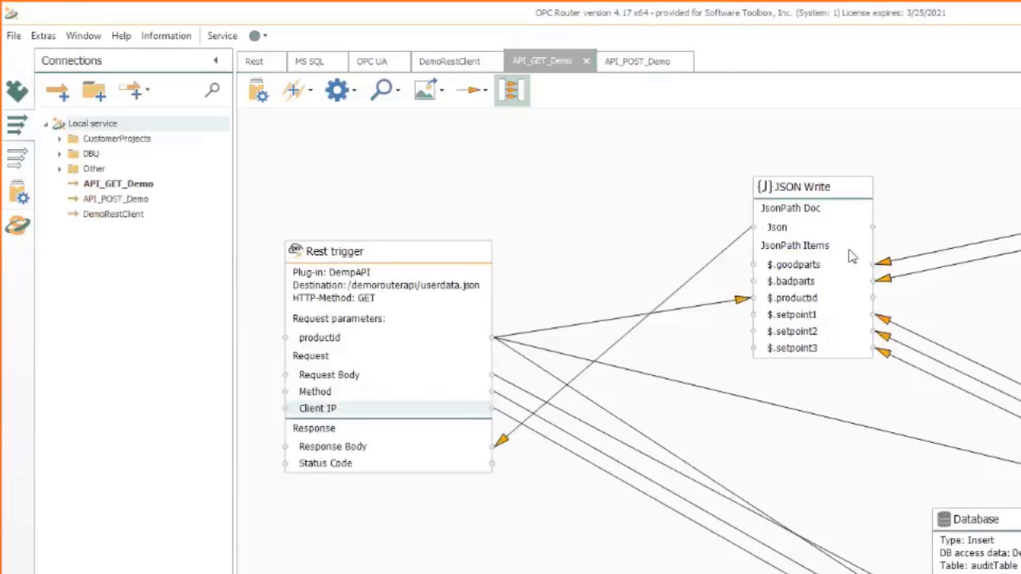
click(647, 67)
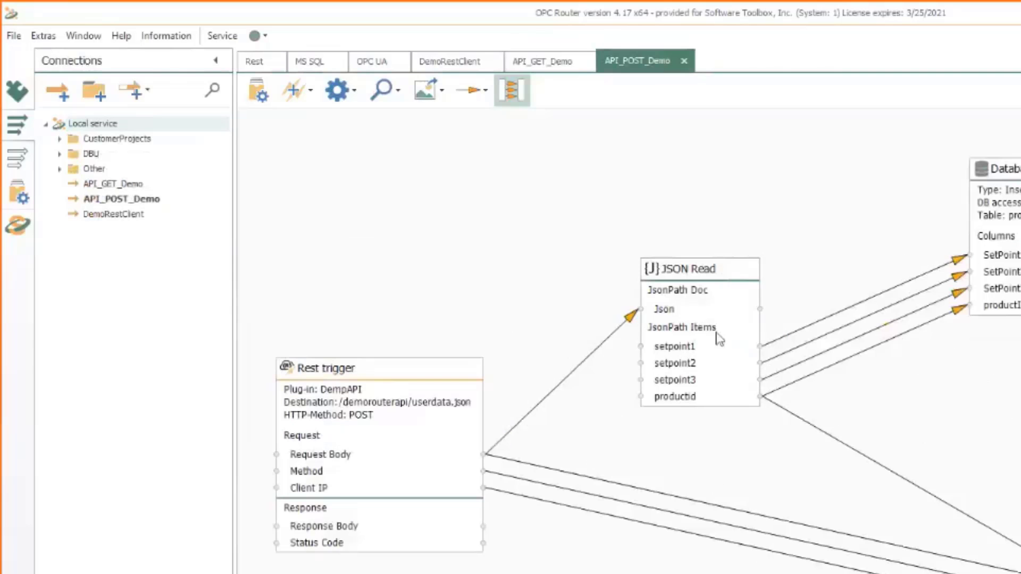
double_click(720, 336)
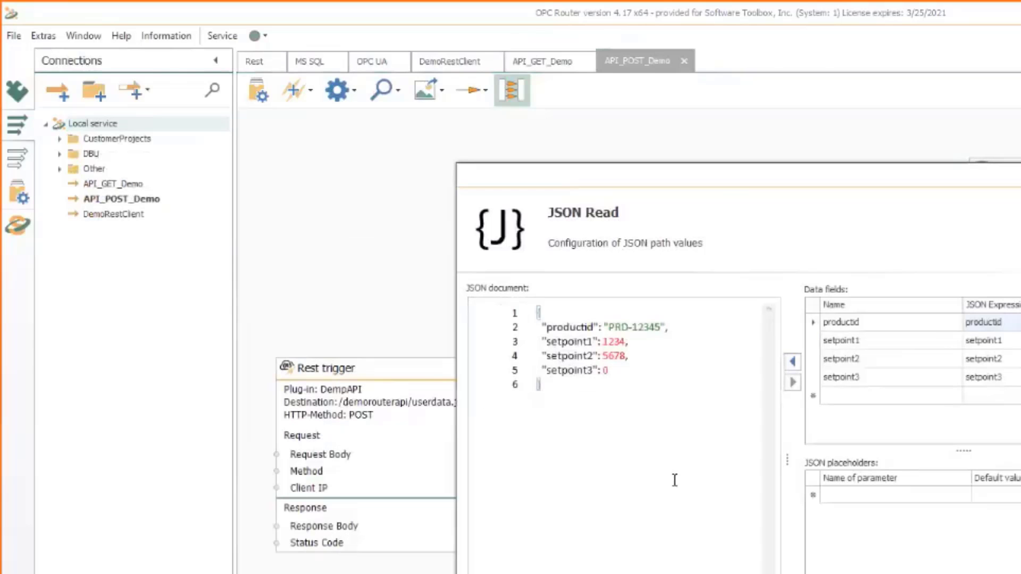
key(ctrl+a)
right_click(634, 367)
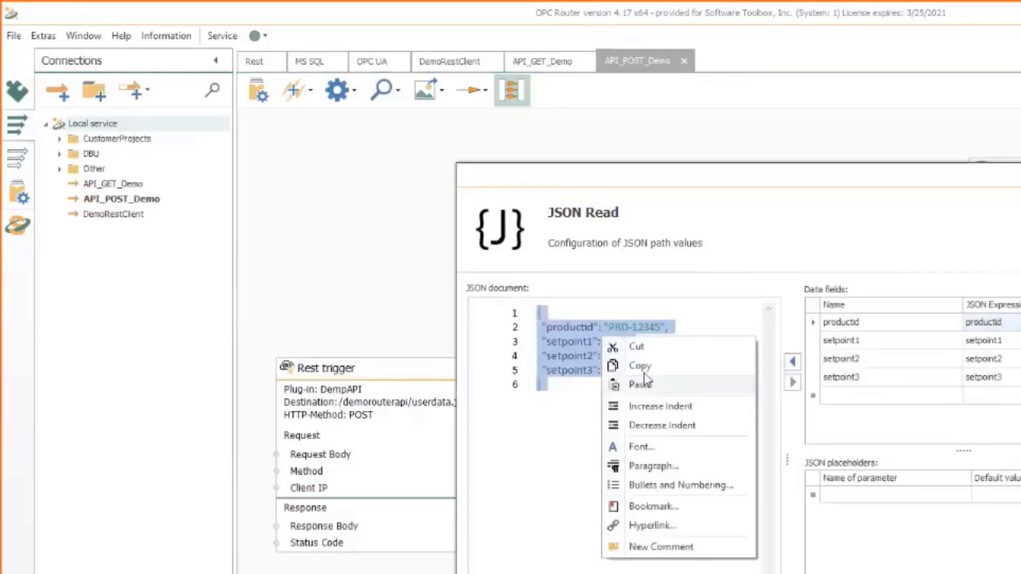
click(656, 367)
key(Escape)
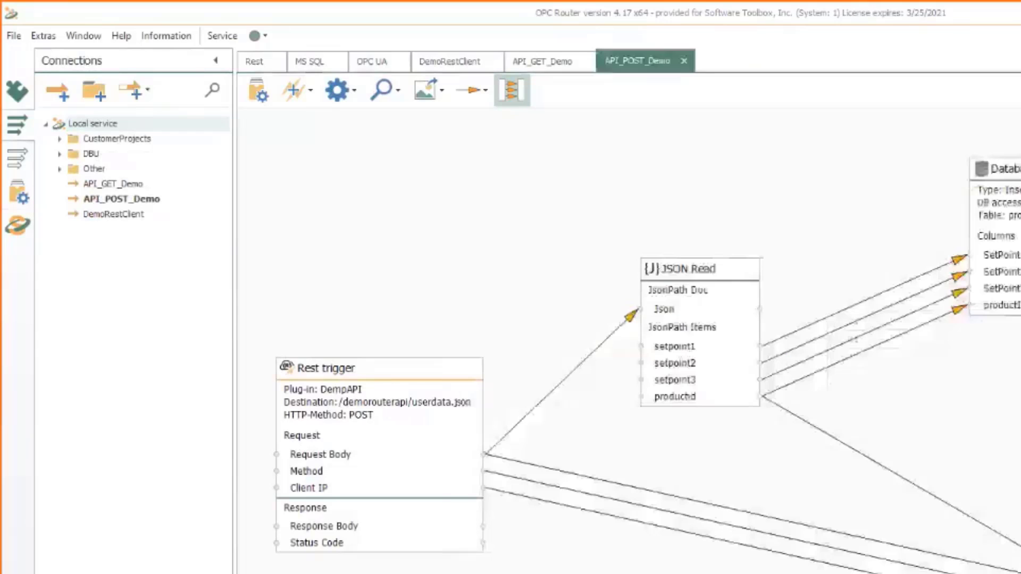
key(alt+Tab)
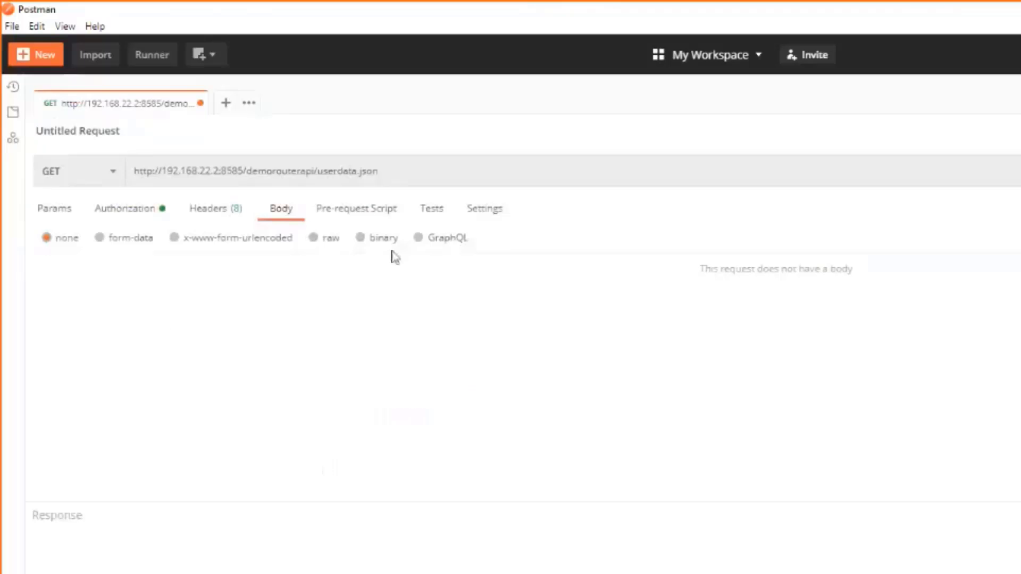
Paste the sample JSON as a raw JSON body with productid PRD-00000 and setpoints 0
click(315, 238)
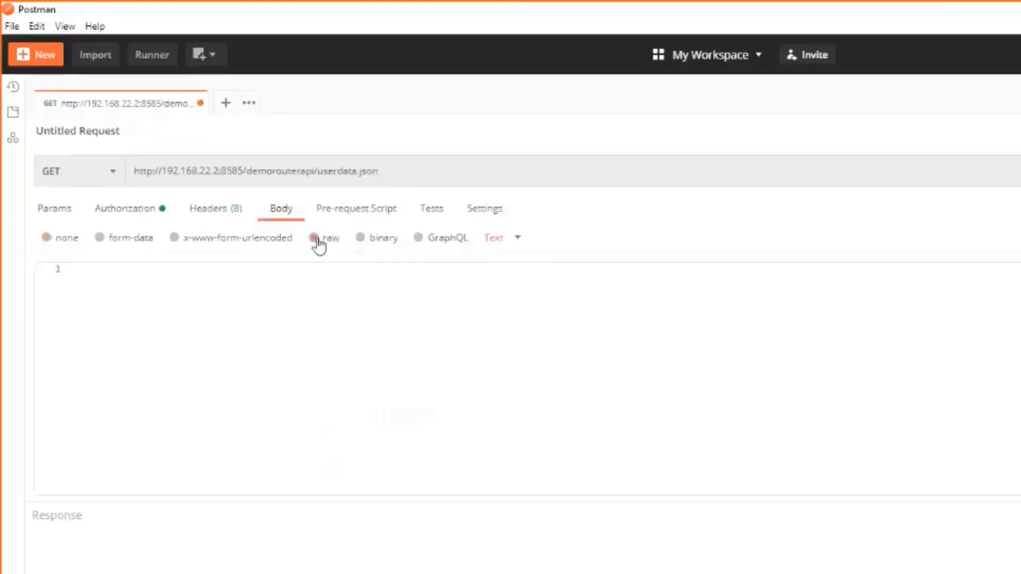
click(505, 239)
click(517, 313)
click(342, 346)
key(ctrl+v)
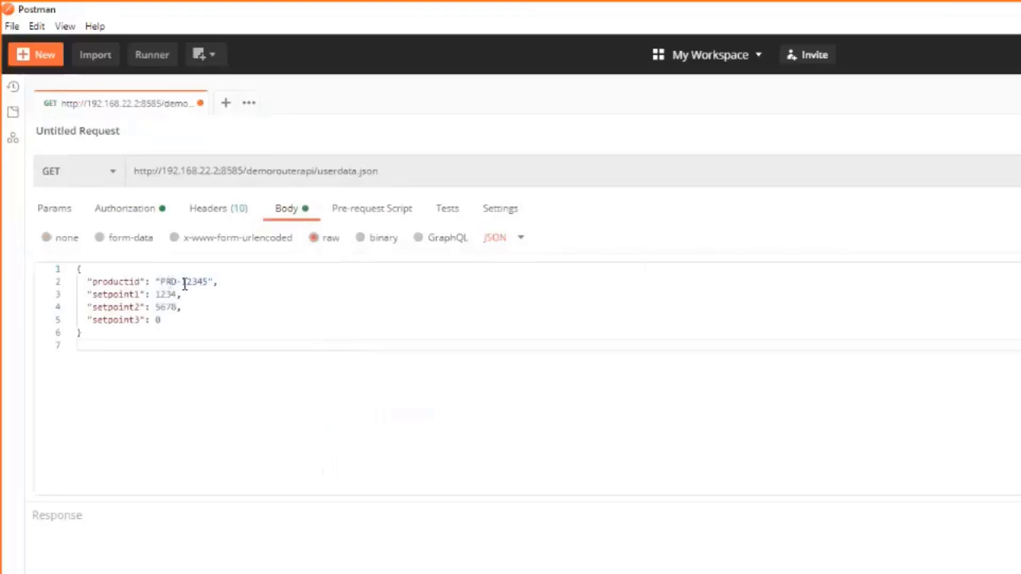
drag(182, 282, 210, 278)
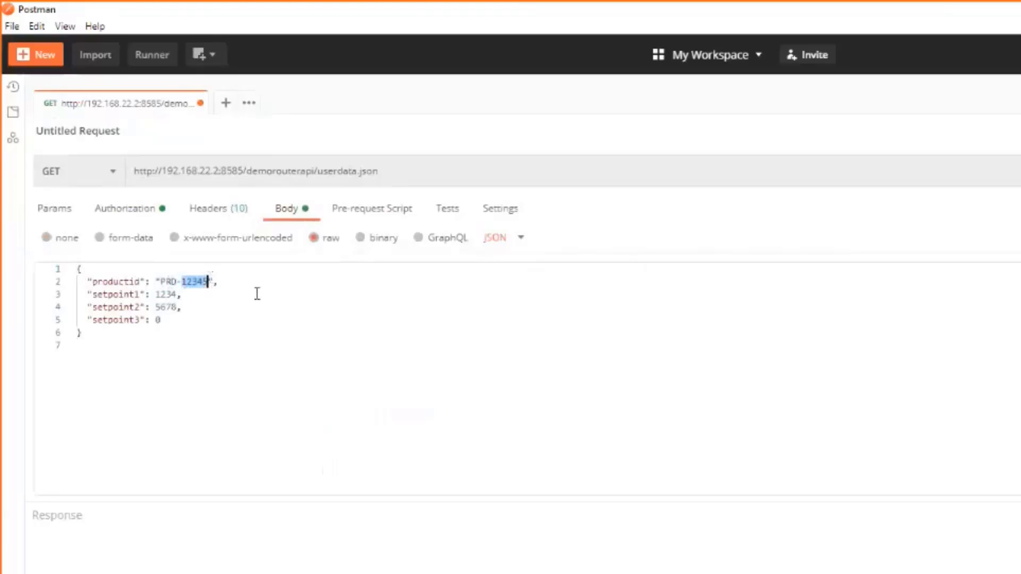
text(00000)
double_click(167, 294)
text(0)
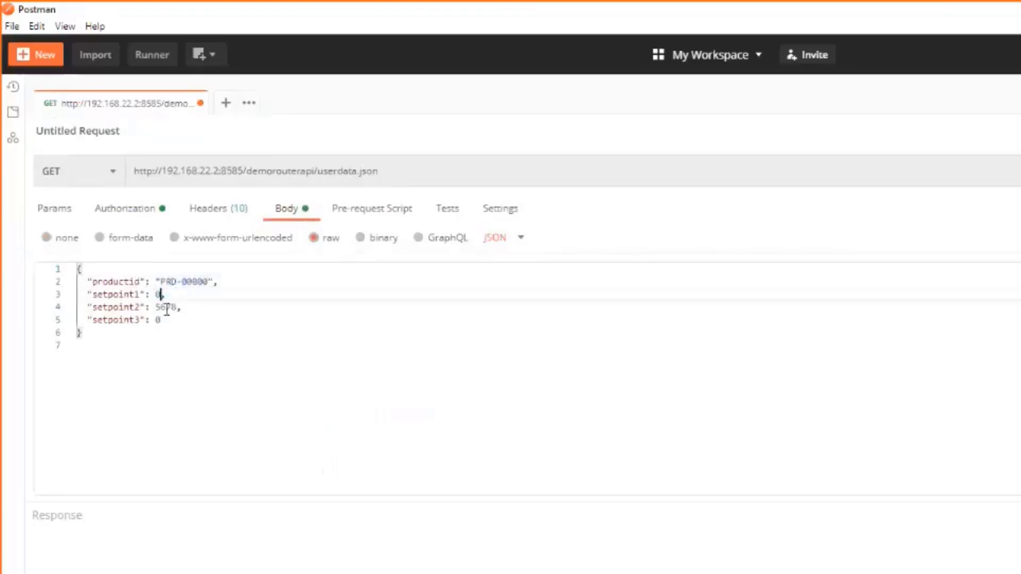
double_click(166, 307)
text(0)
click(247, 365)
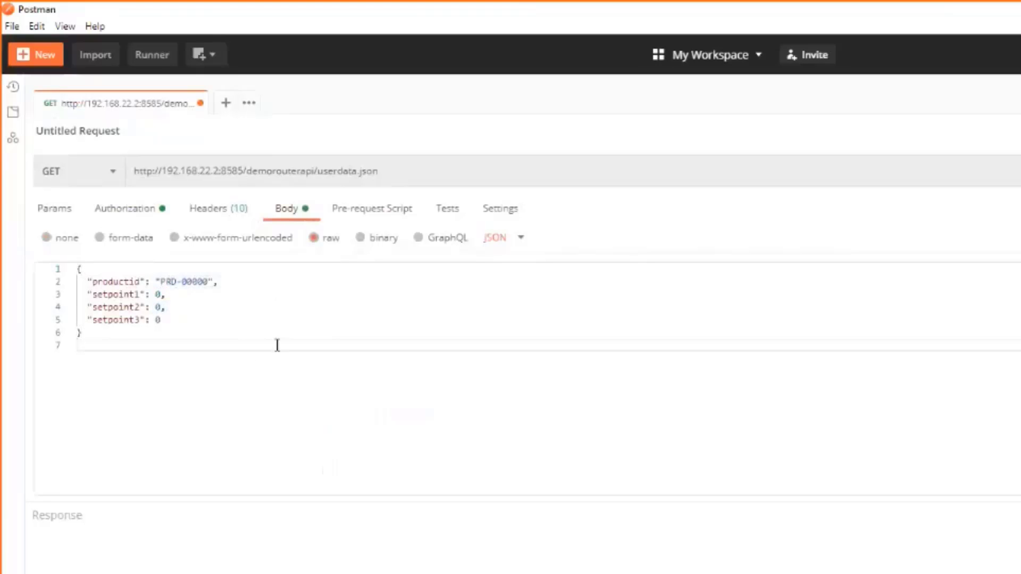
Change the request method to POST and send it, getting 200 OK
click(113, 170)
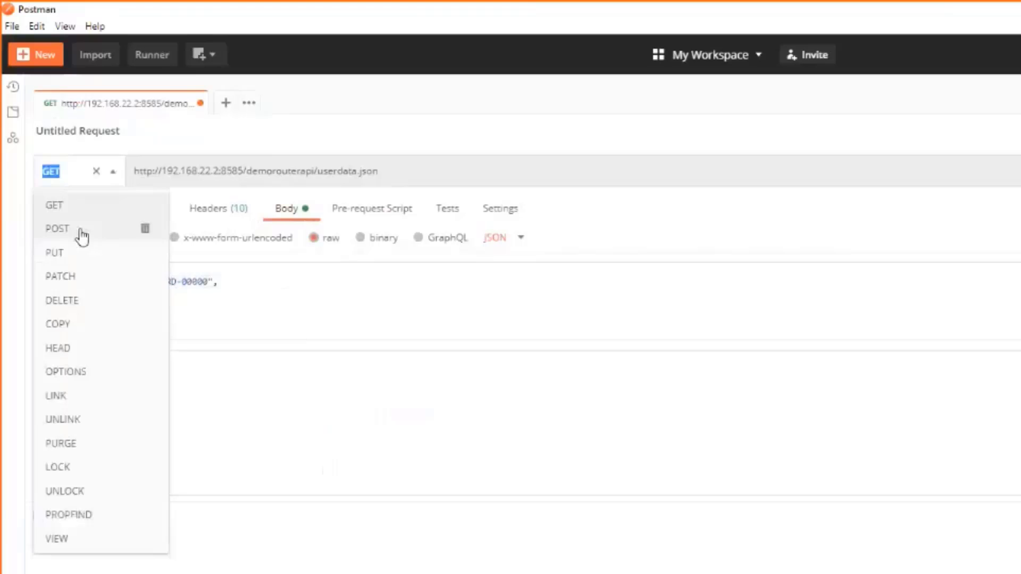
click(79, 228)
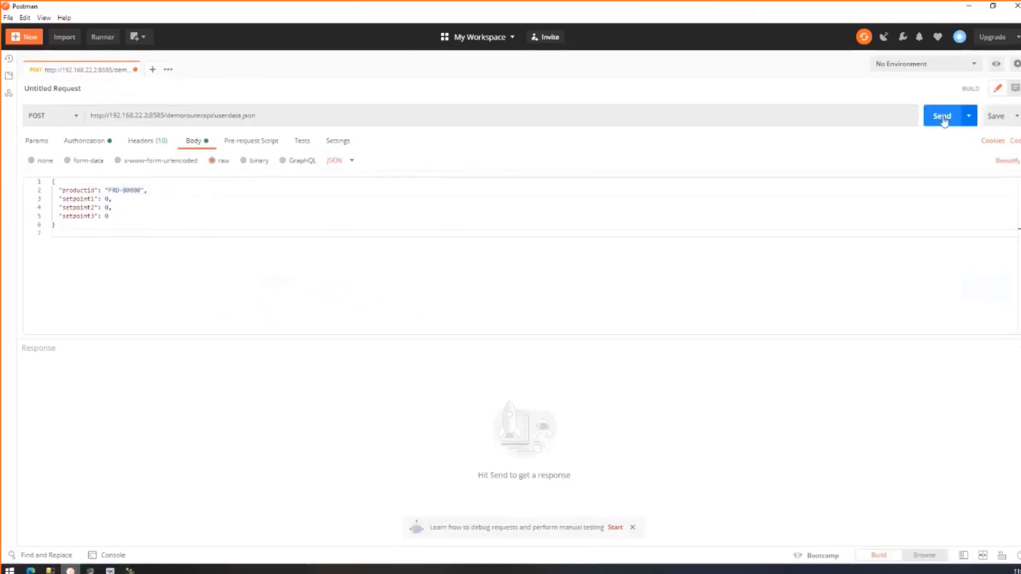
click(937, 115)
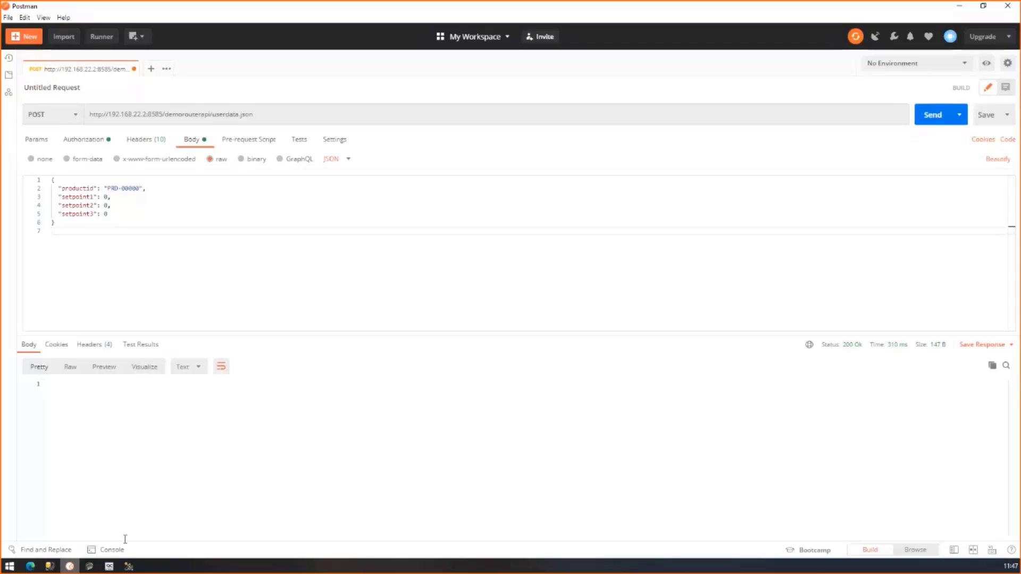
click(128, 566)
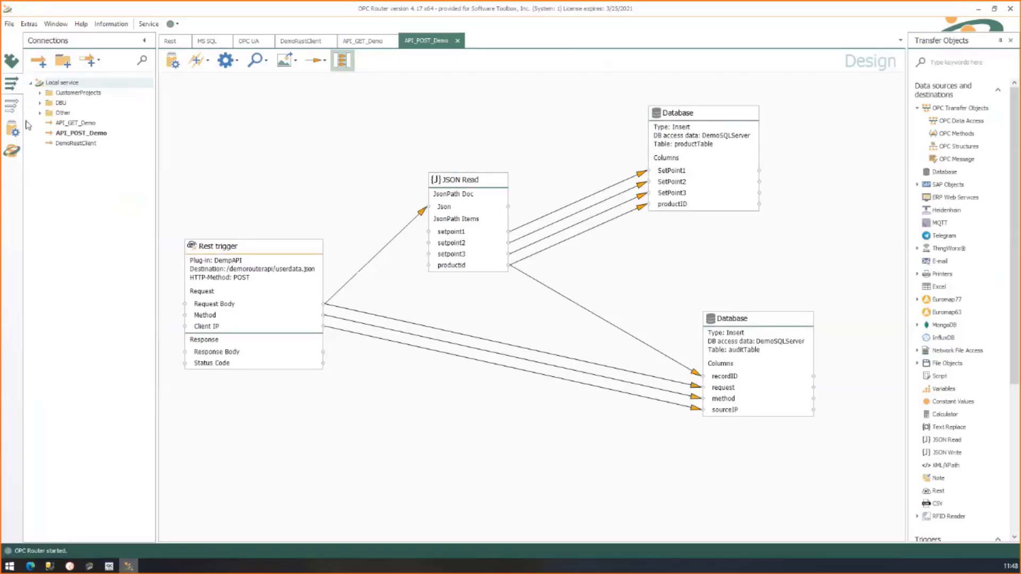
Review API_POST_Demo's last runtime transfer with PRD-00000 and zero values, then bring SSMS forward
click(12, 150)
scroll(480, 364, down, 1)
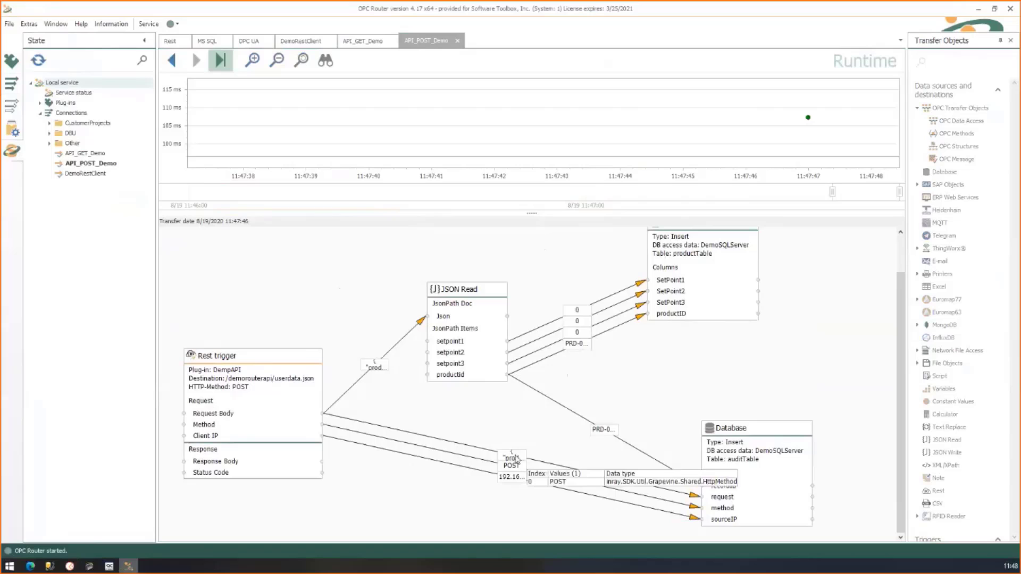
mouse_move(515, 468)
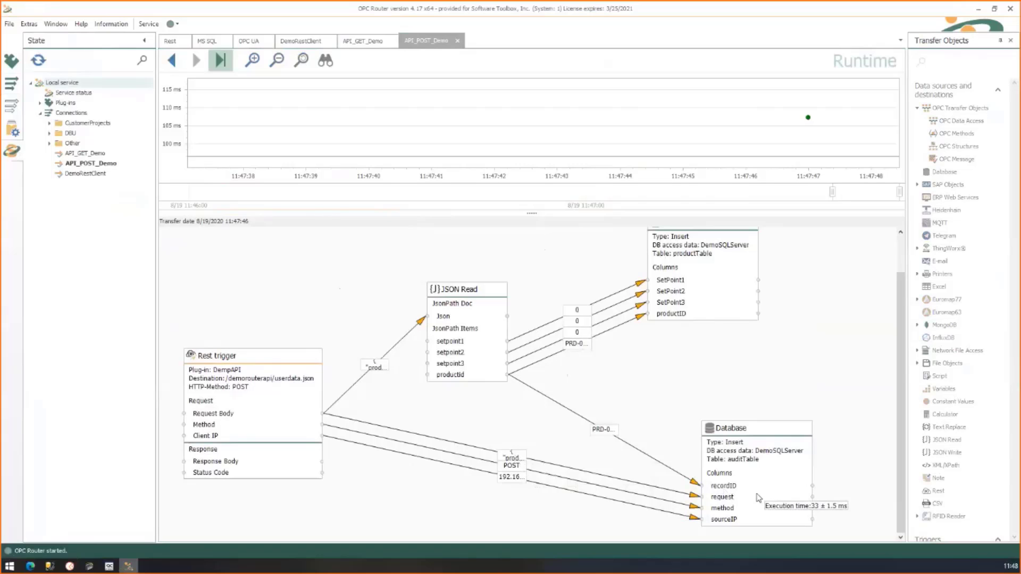
click(50, 567)
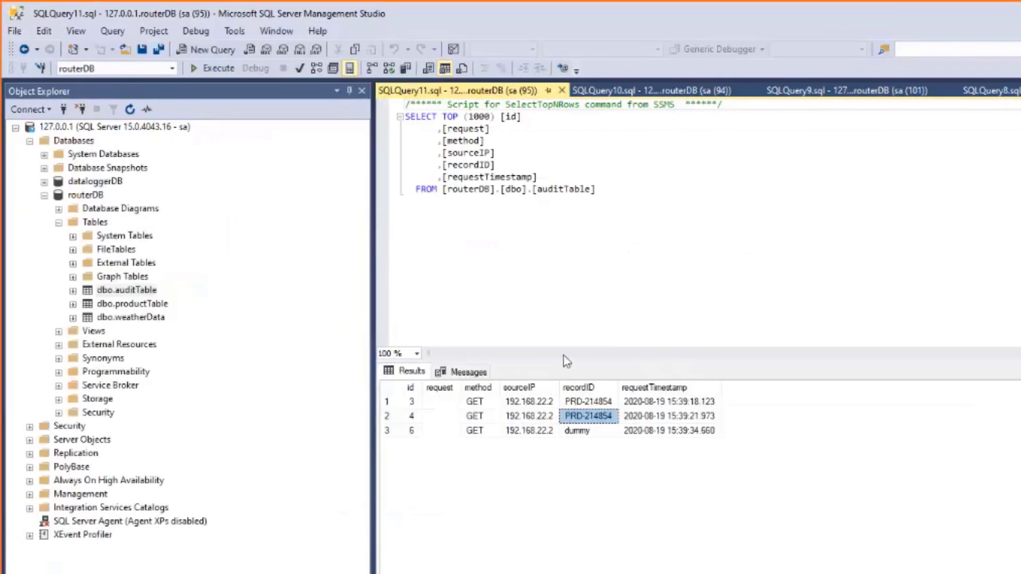
Re-run the auditTable query and inspect the new POST row's JSON and method
click(213, 68)
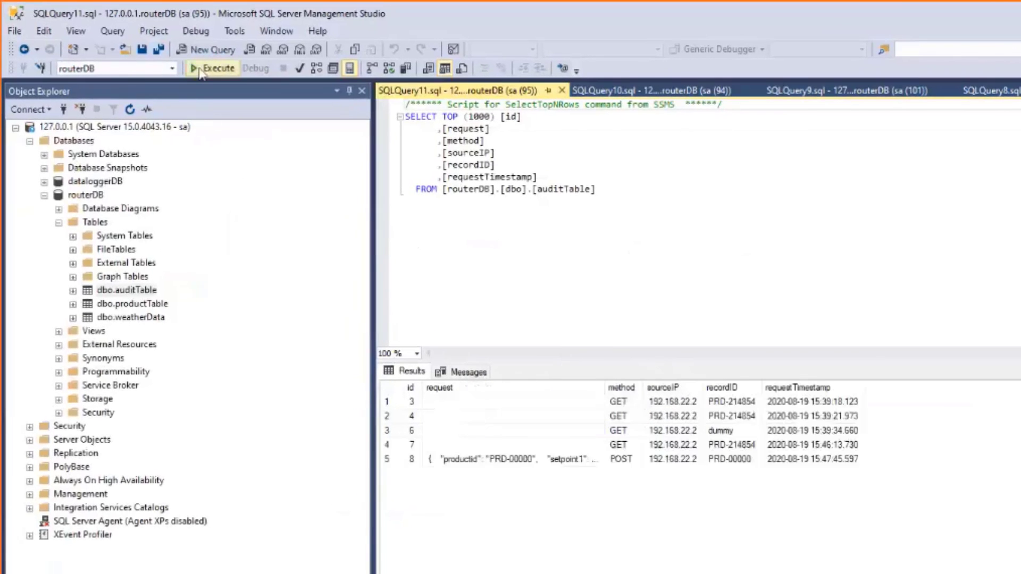
click(568, 467)
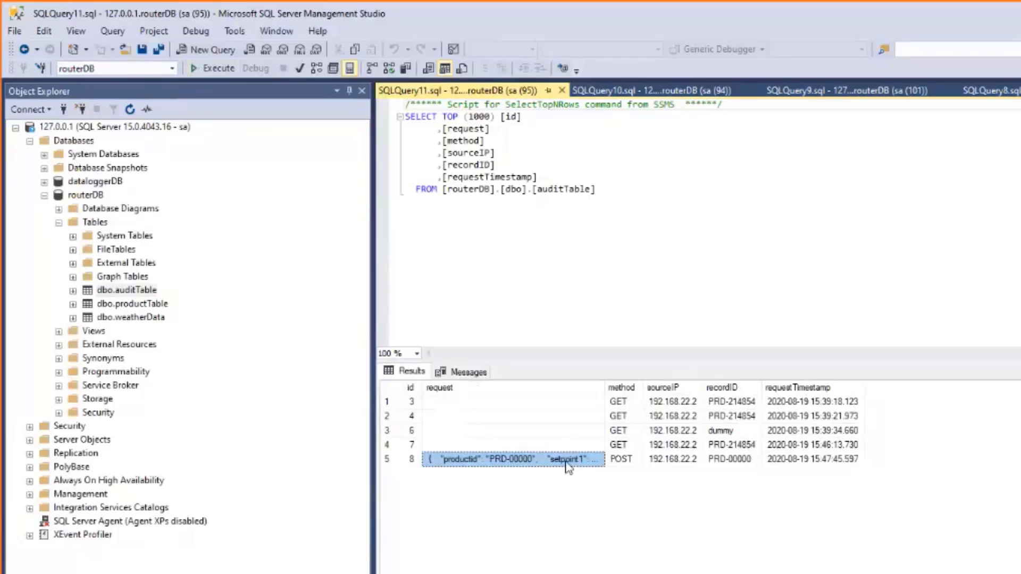
click(623, 460)
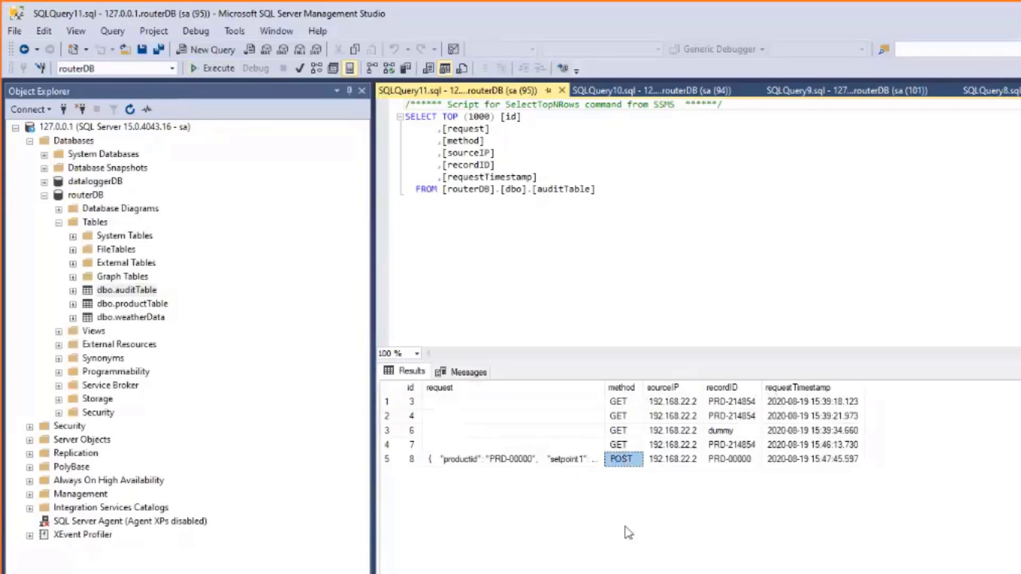
Re-run the productTable query in SQLQuery10 to see the new PRD-00000 record
click(682, 92)
click(540, 246)
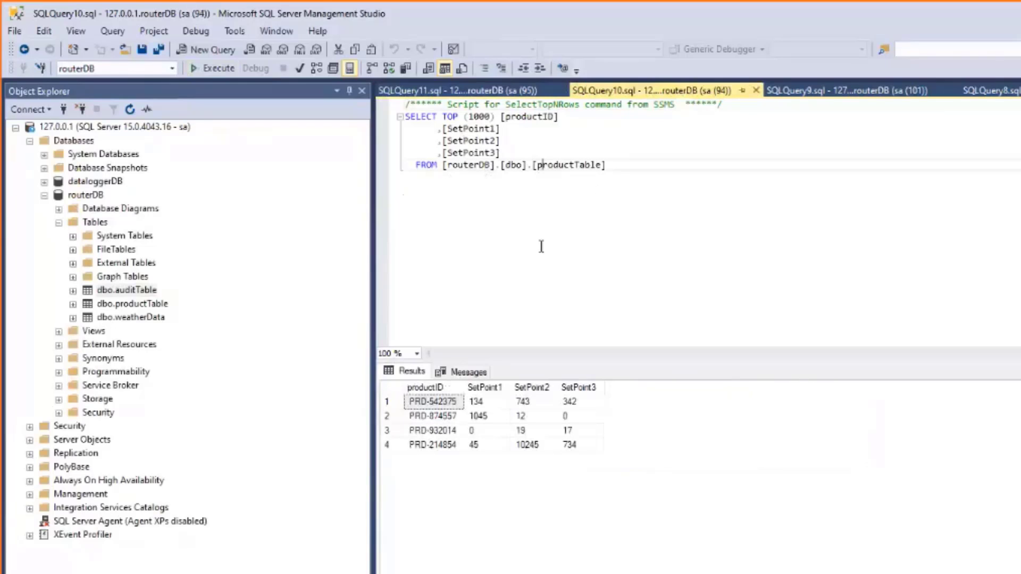
click(211, 68)
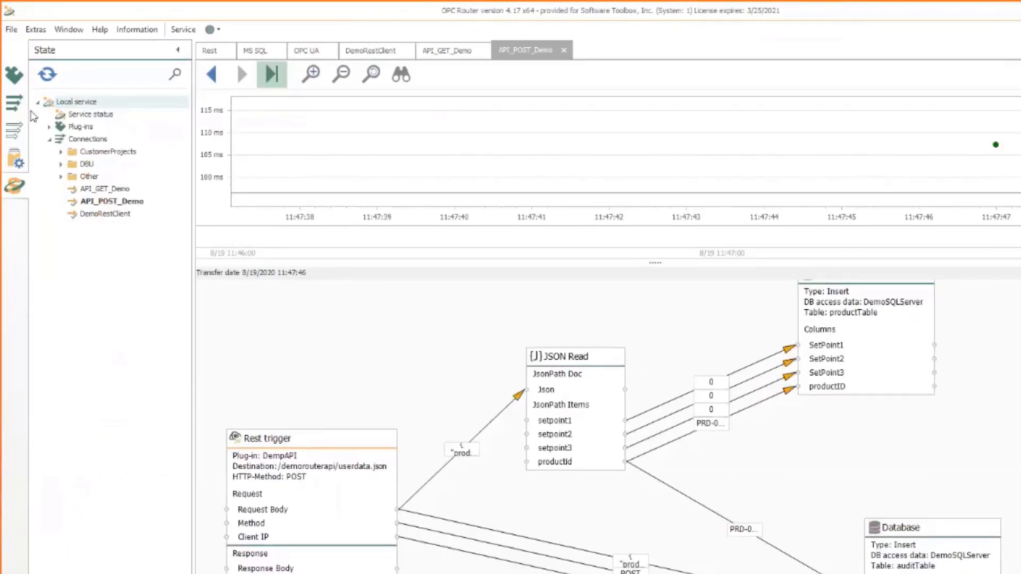
Leave the Runtime view for the API_POST_Demo connection's design view
click(10, 90)
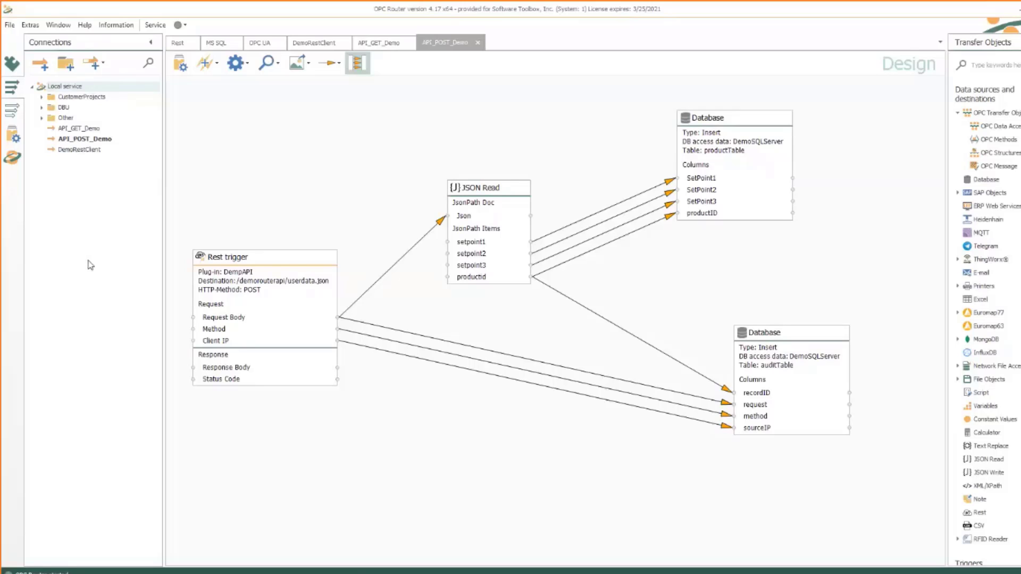
click(42, 107)
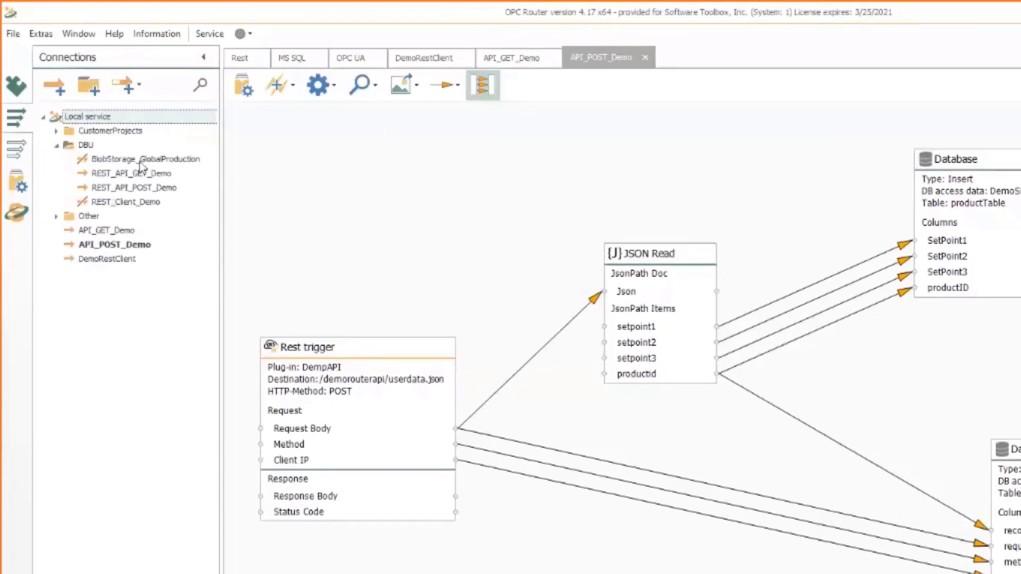
double_click(141, 159)
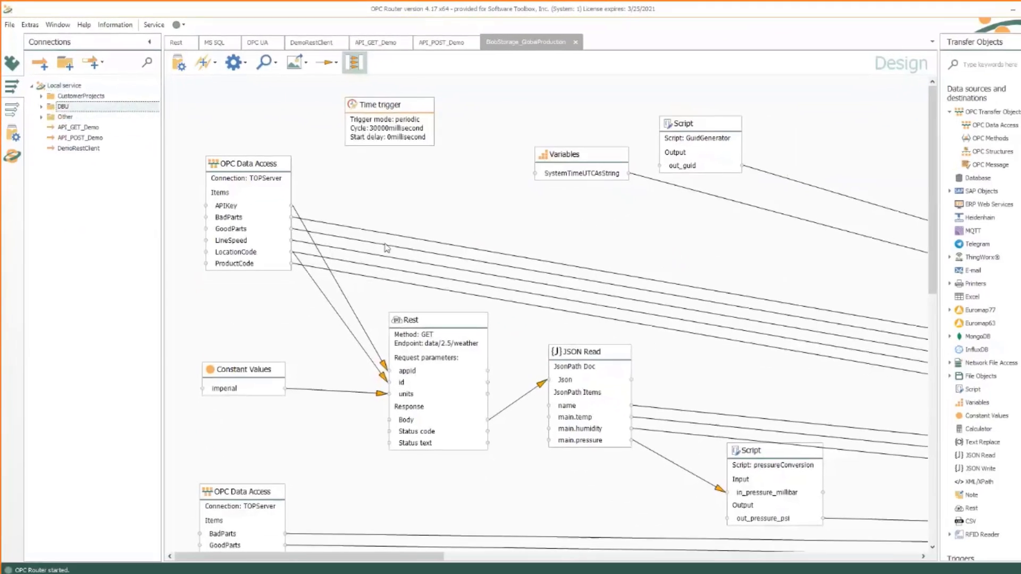
scroll(571, 289, down, 1)
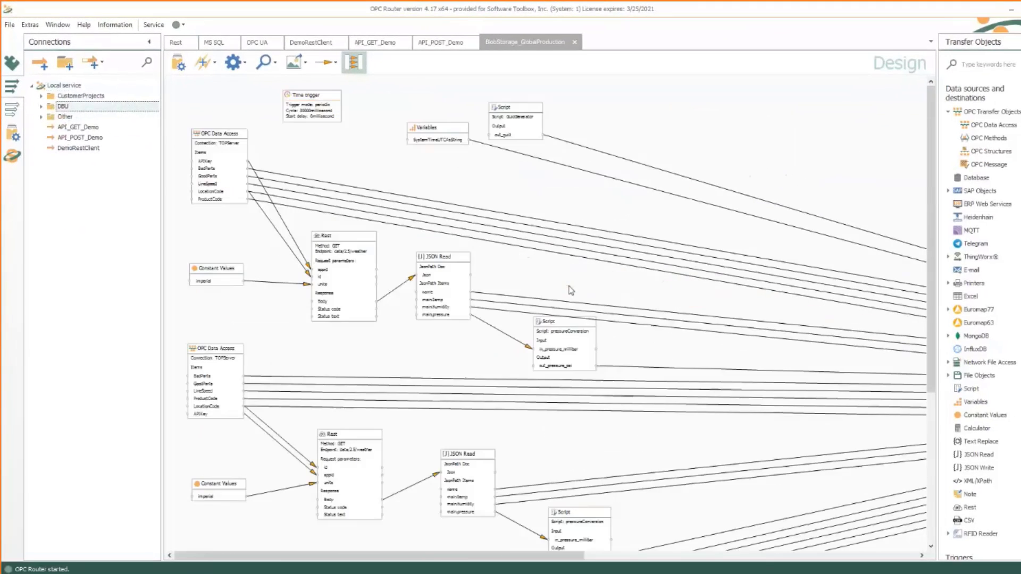
scroll(571, 290, down, 3)
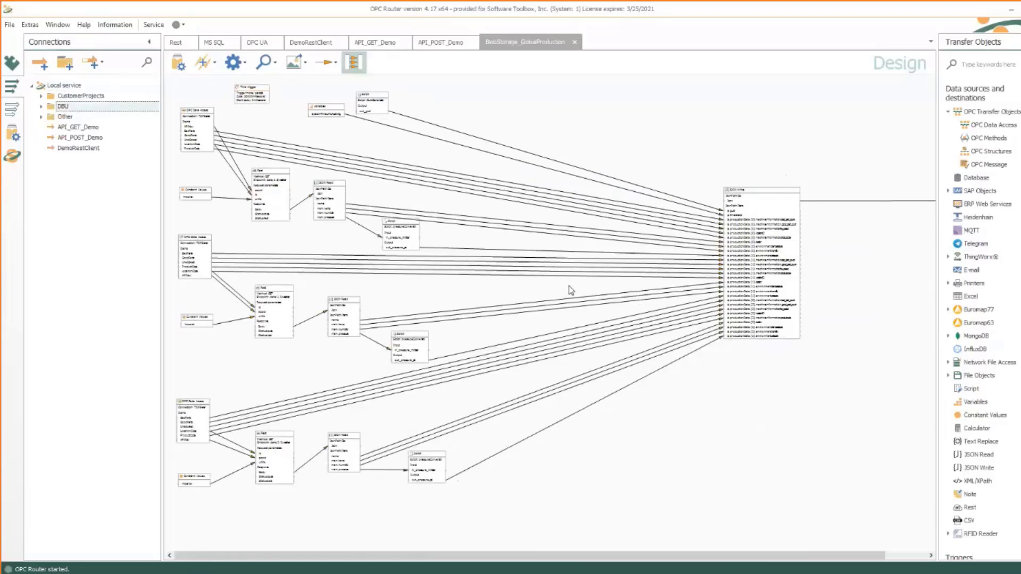
scroll(571, 290, up, 1)
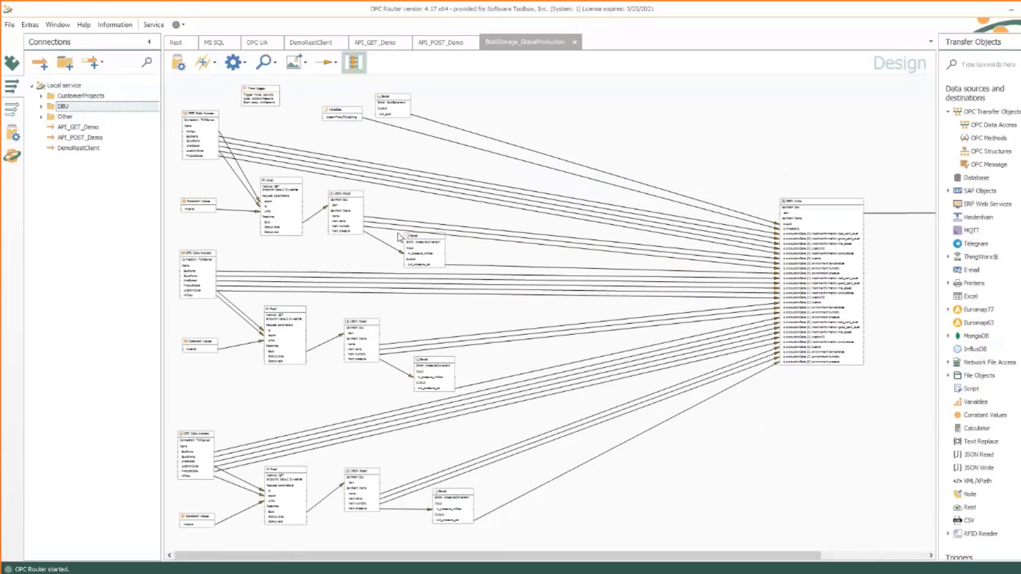
scroll(296, 157, up, 1)
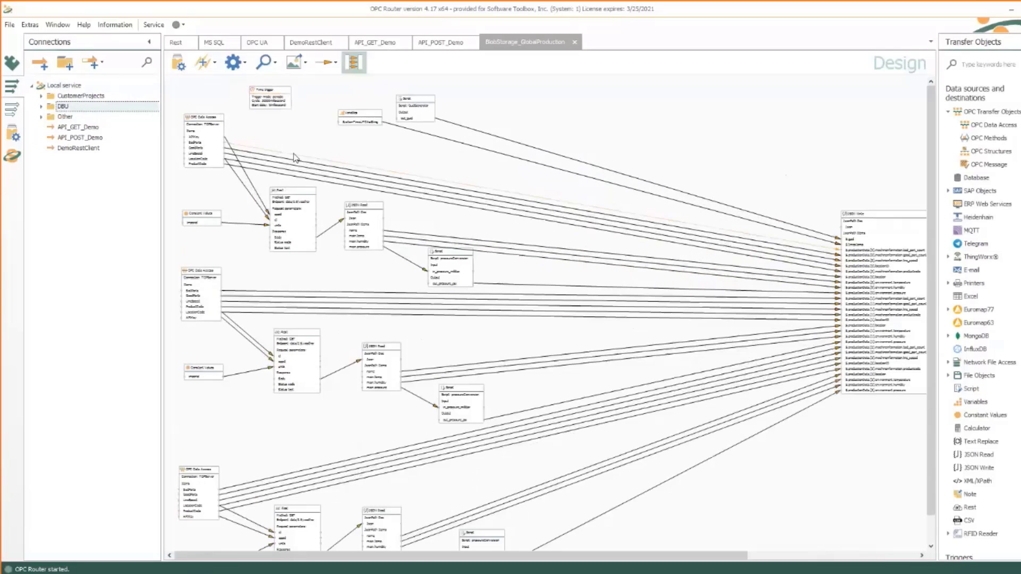
scroll(296, 157, up, 3)
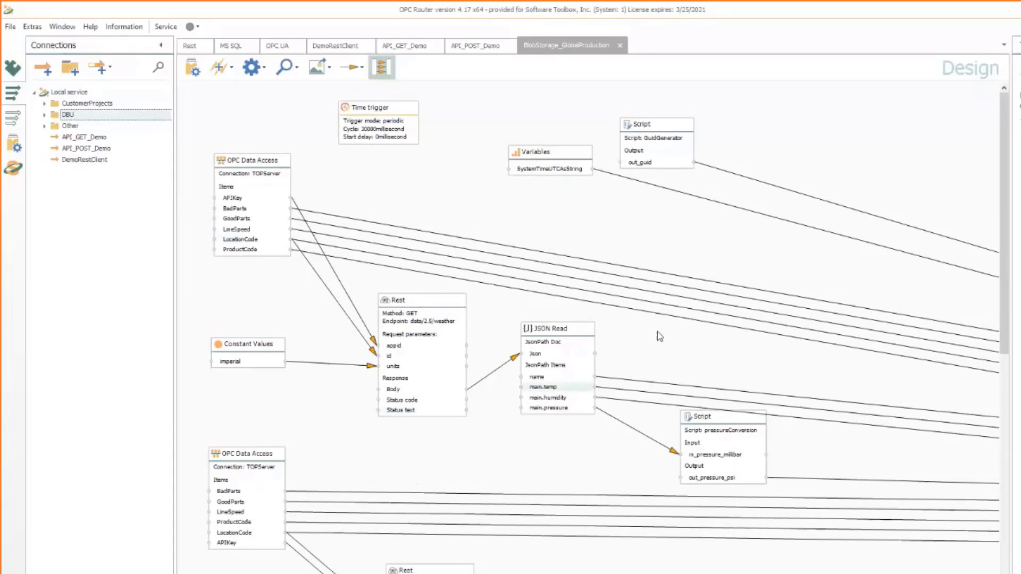
Scroll the BlobStorage_GlobalProduction diagram to the JSON Write node gathering guid, timestamp and productionData fields
click(630, 330)
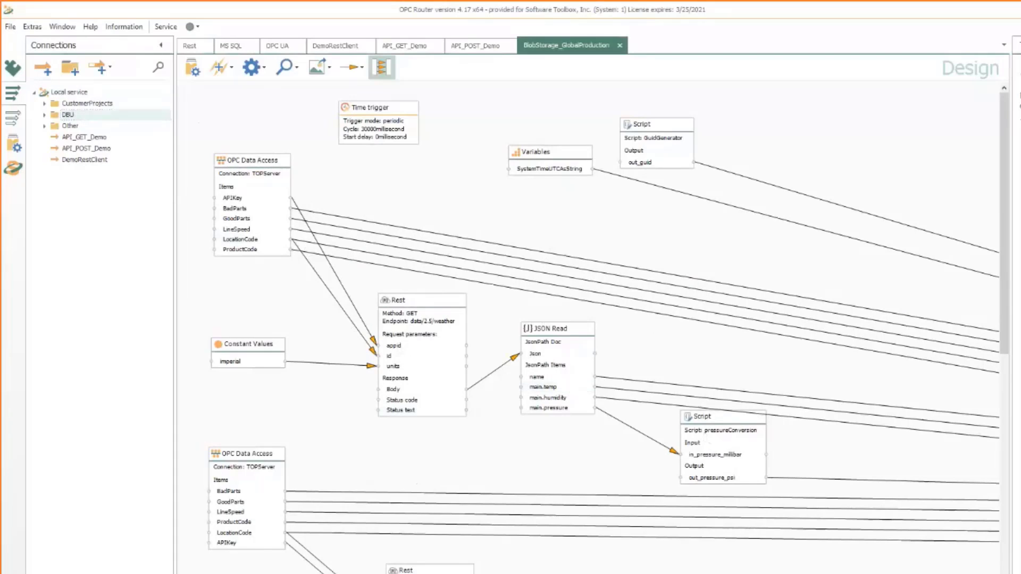
scroll(588, 329, right, 5)
scroll(588, 329, left, 1)
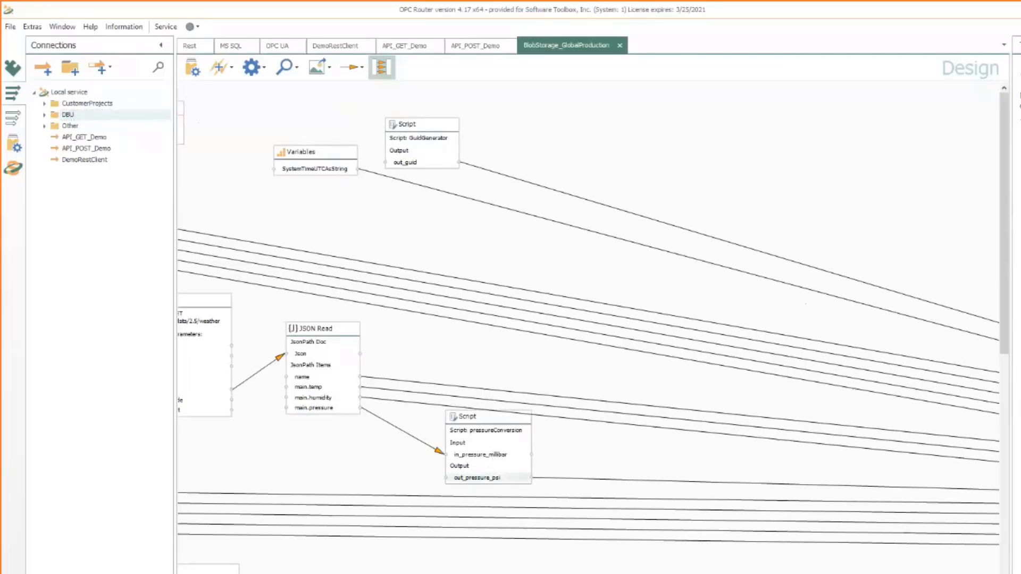
scroll(535, 523, down, 4)
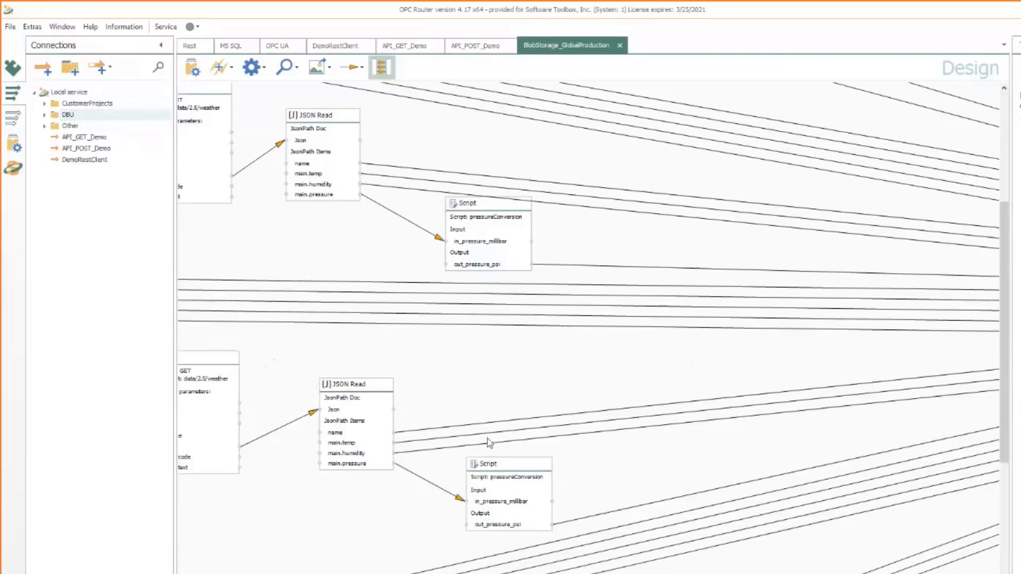
scroll(488, 442, down, 4)
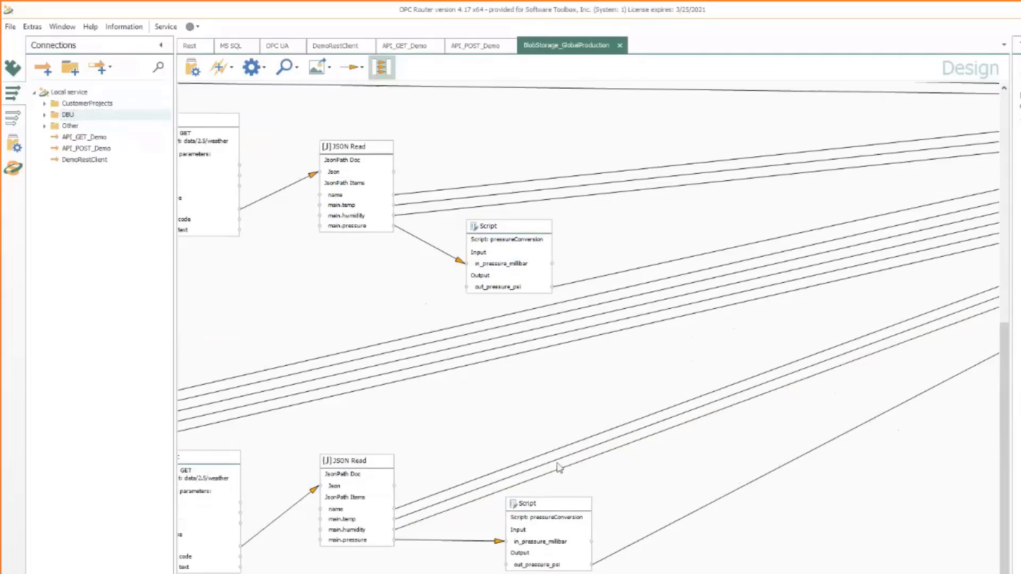
scroll(559, 468, up, 8)
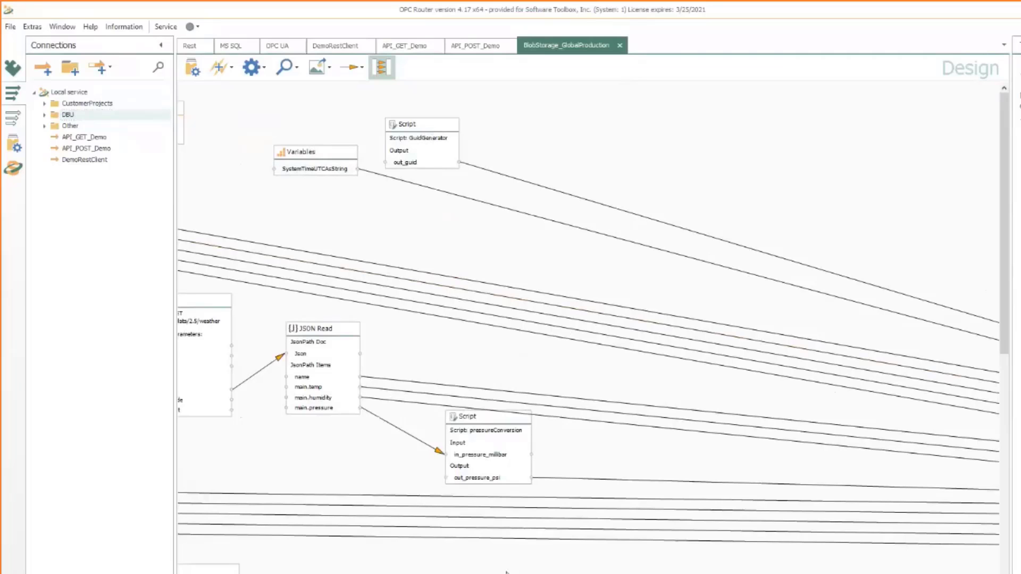
scroll(588, 324, right, 10)
scroll(764, 223, down, 3)
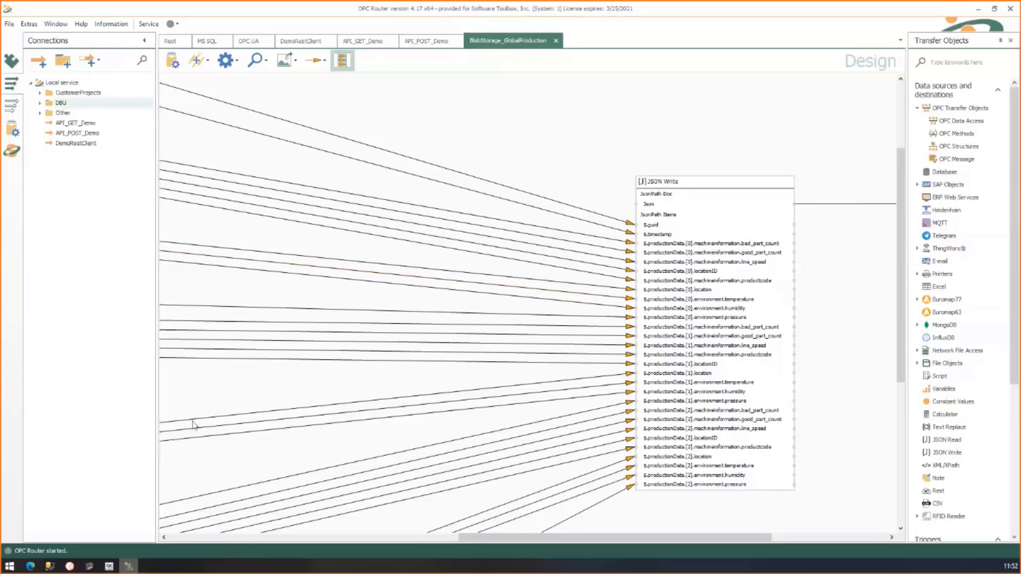
Bring the Postman window with the POST userdata.json request to the front
click(69, 567)
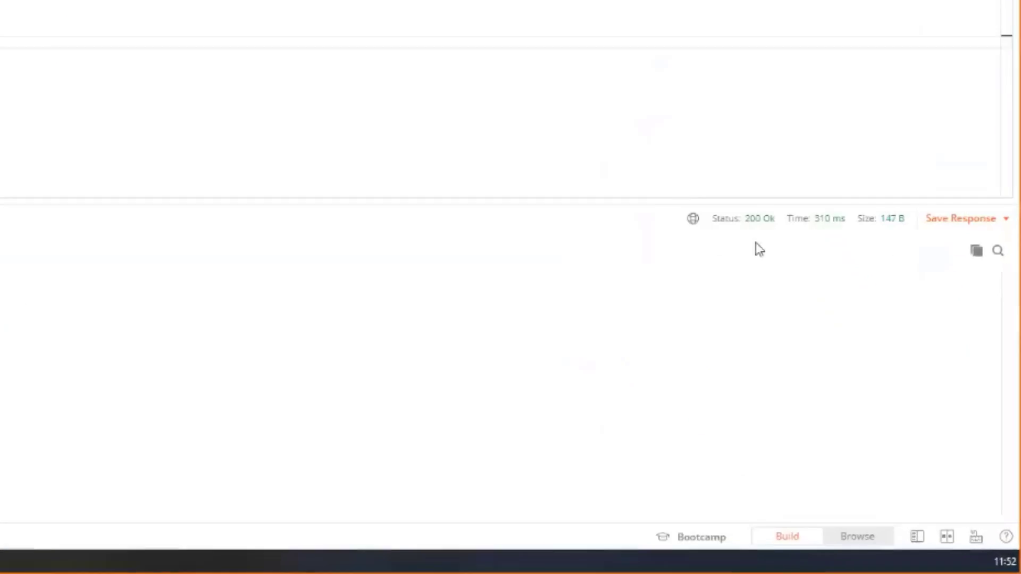
mouse_move(699, 131)
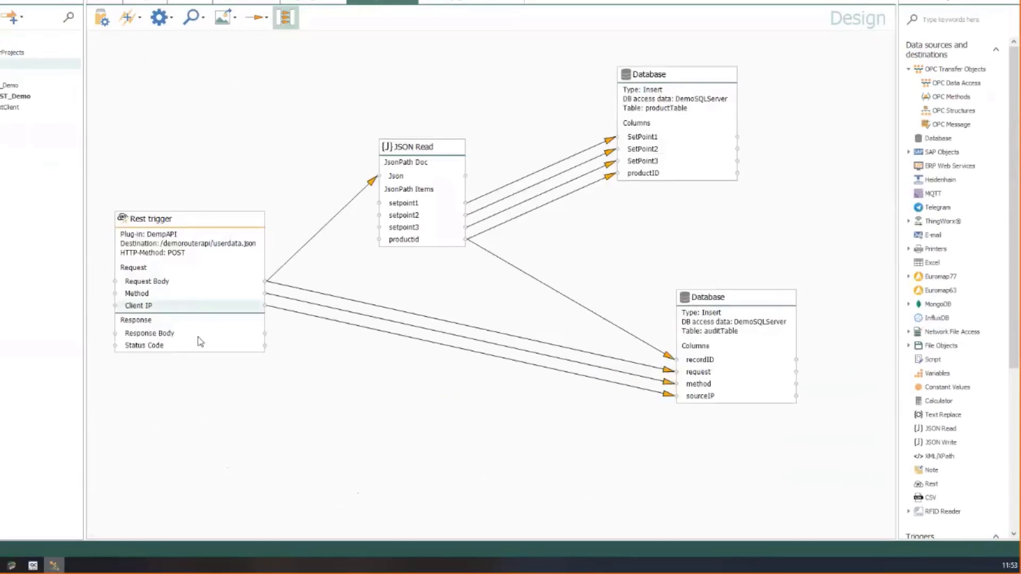
Wire a Constant Values object 'Good' into the Rest trigger's Response Body and publish the project
mouse_move(201, 342)
mouse_down()
mouse_move(263, 335)
mouse_move(186, 343)
mouse_up()
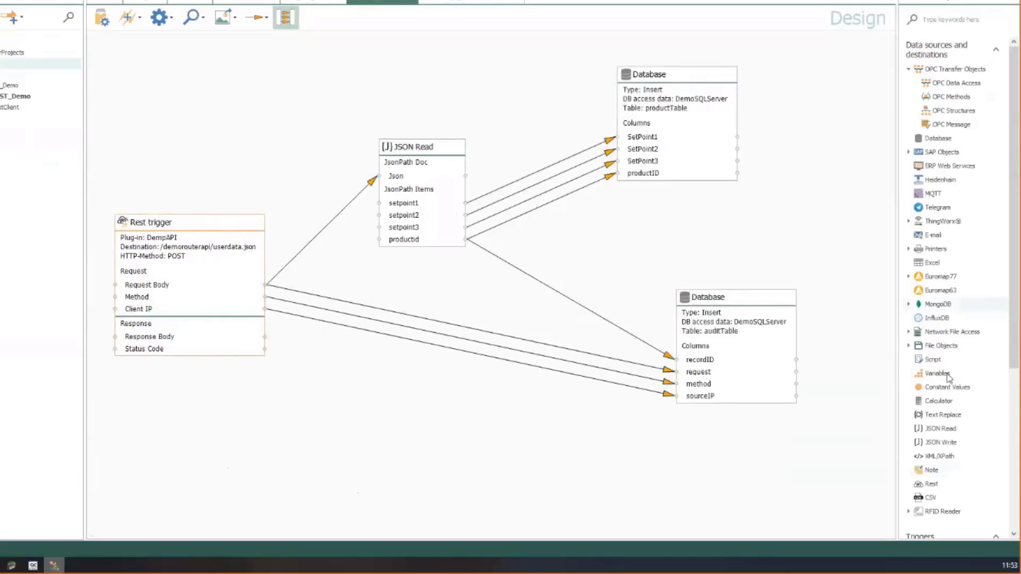
drag(939, 387, 540, 429)
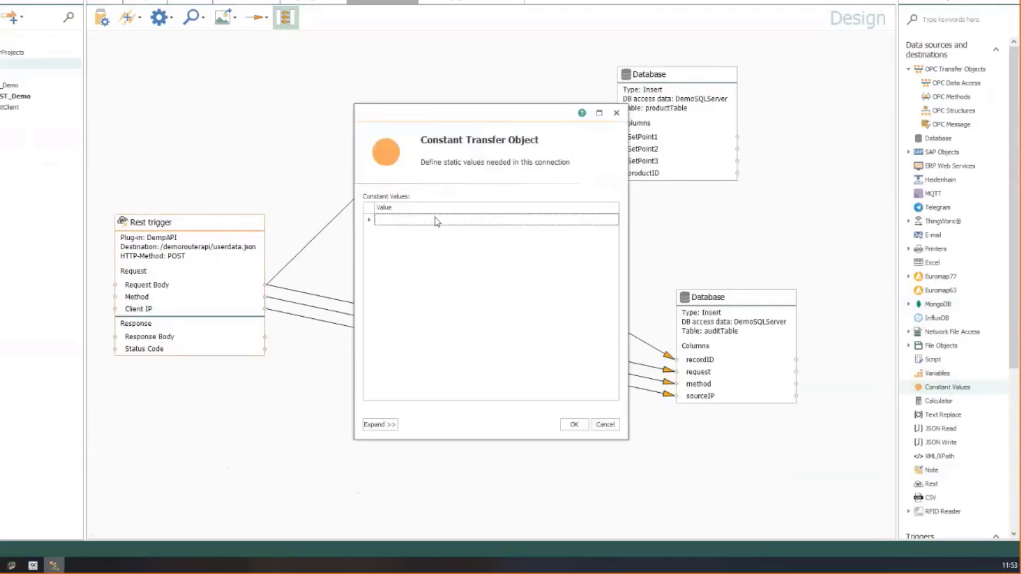
click(437, 219)
text(Good)
click(573, 425)
drag(561, 435, 265, 338)
click(104, 20)
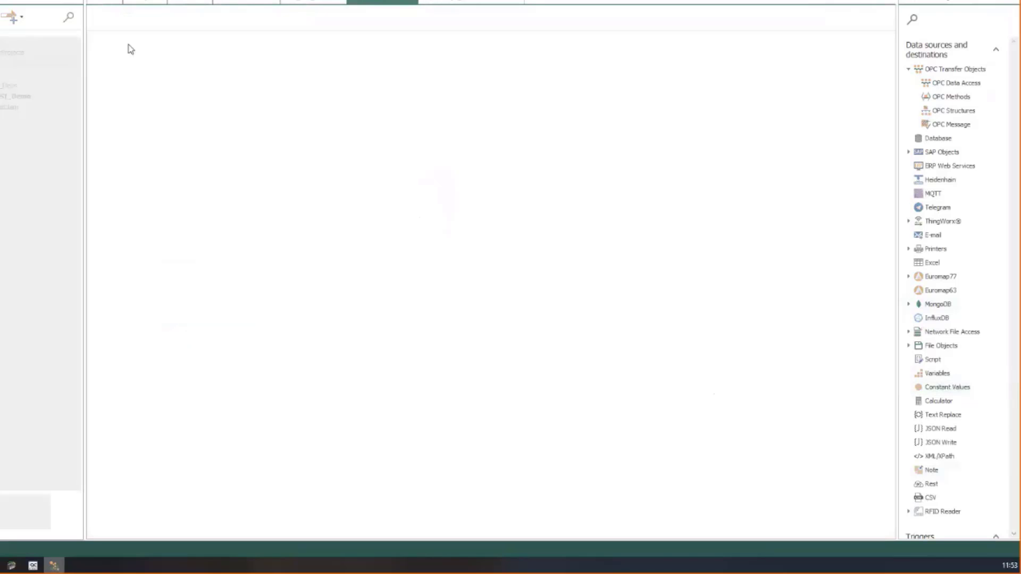
click(102, 20)
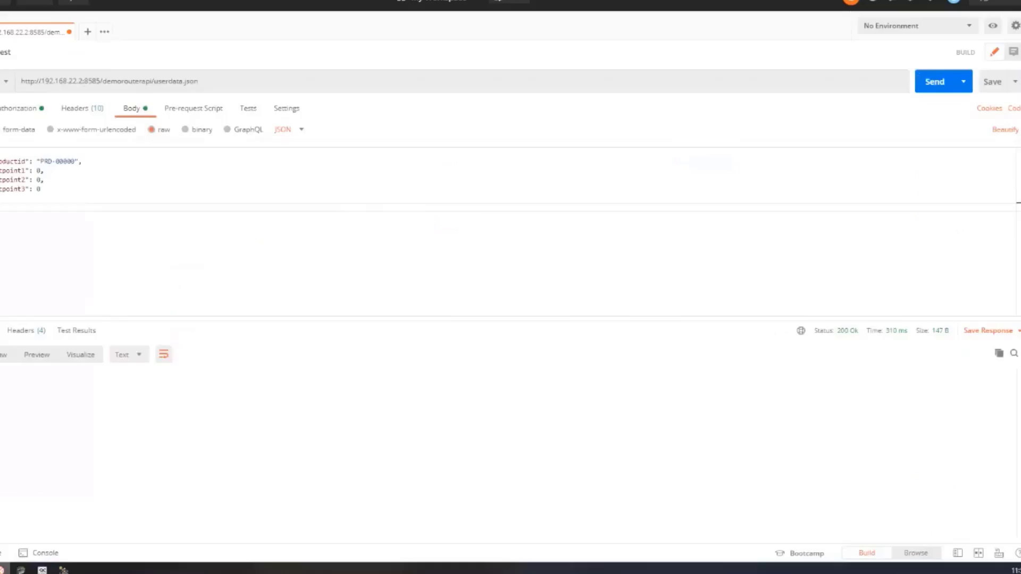
Change productid to PRD-00001, send the POST, and confirm the response body reads Good
click(151, 204)
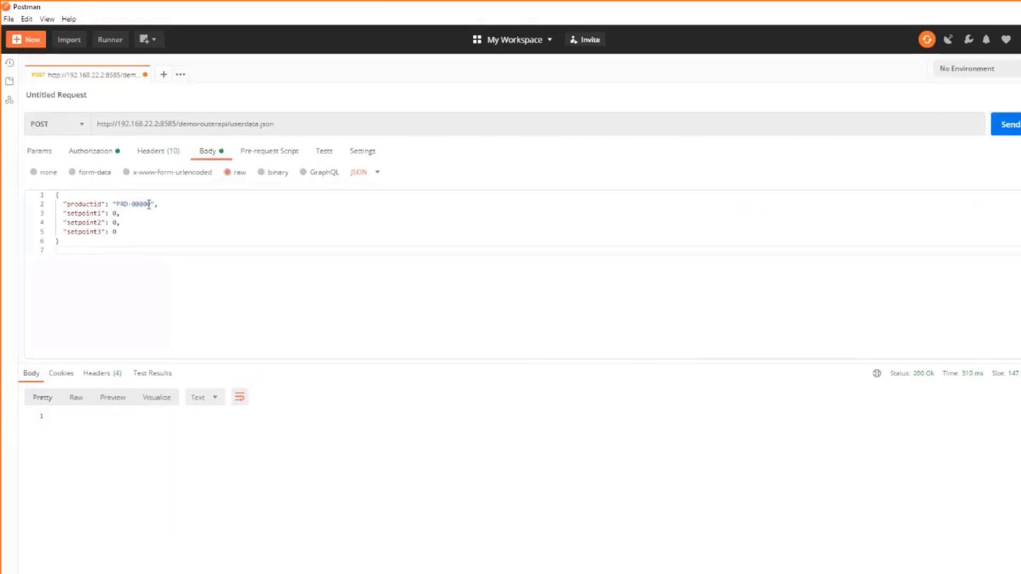
key(BackSpace)
text(1)
click(1007, 125)
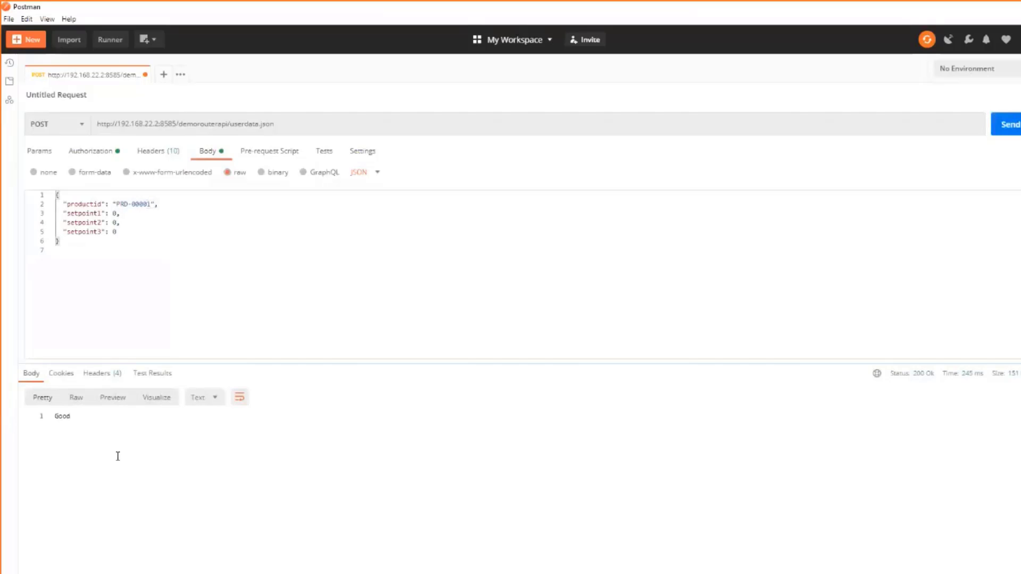
drag(56, 418, 81, 418)
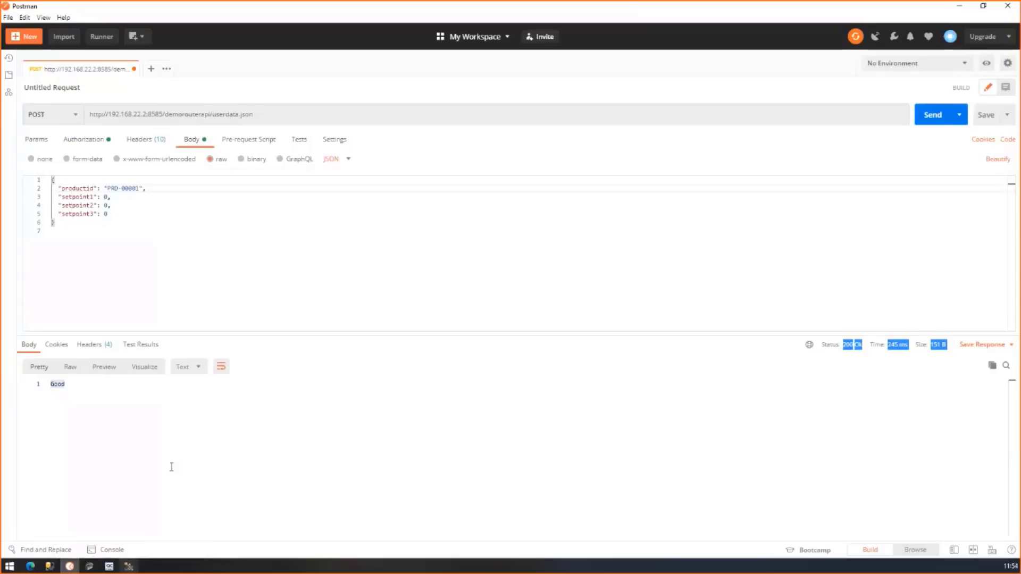
click(128, 566)
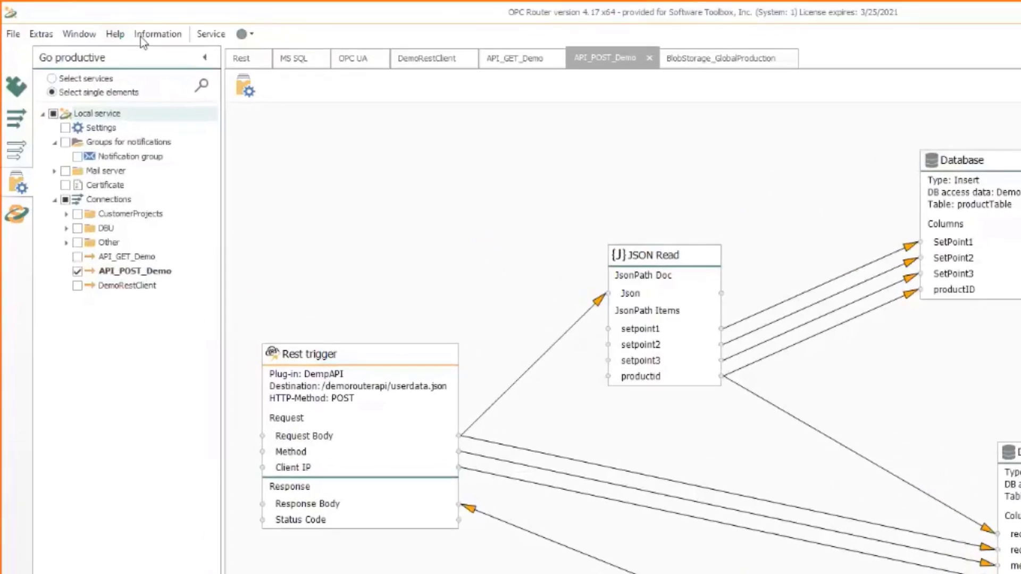
Open Extras > Settings and show the redundancy page, where Master is the selected role
click(155, 36)
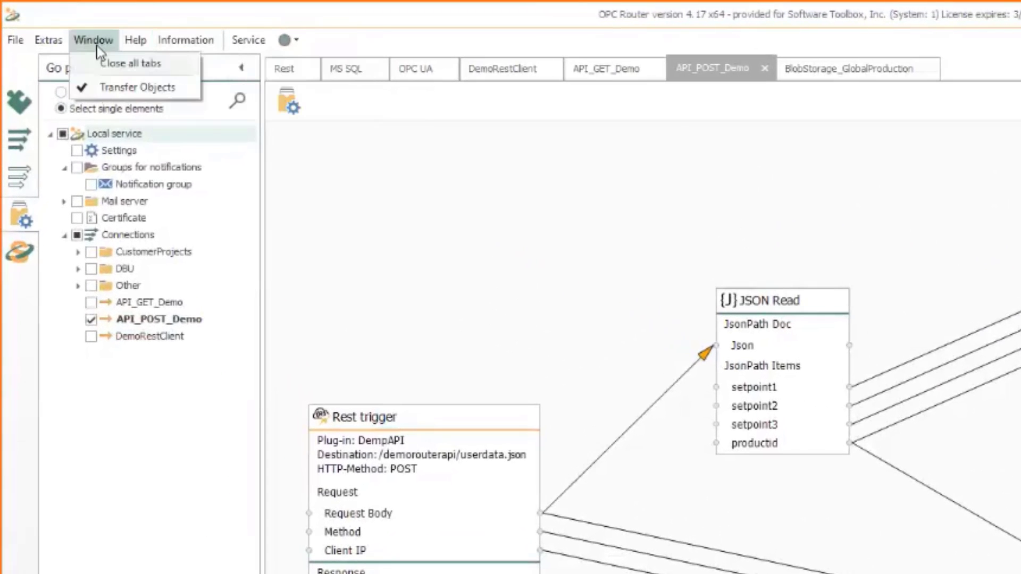
mouse_move(53, 46)
click(43, 64)
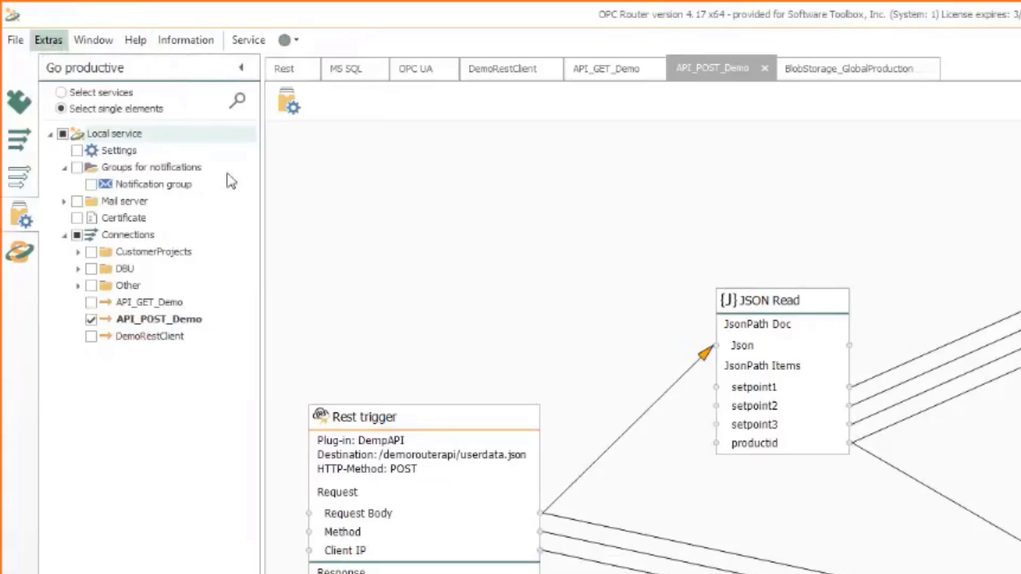
click(287, 248)
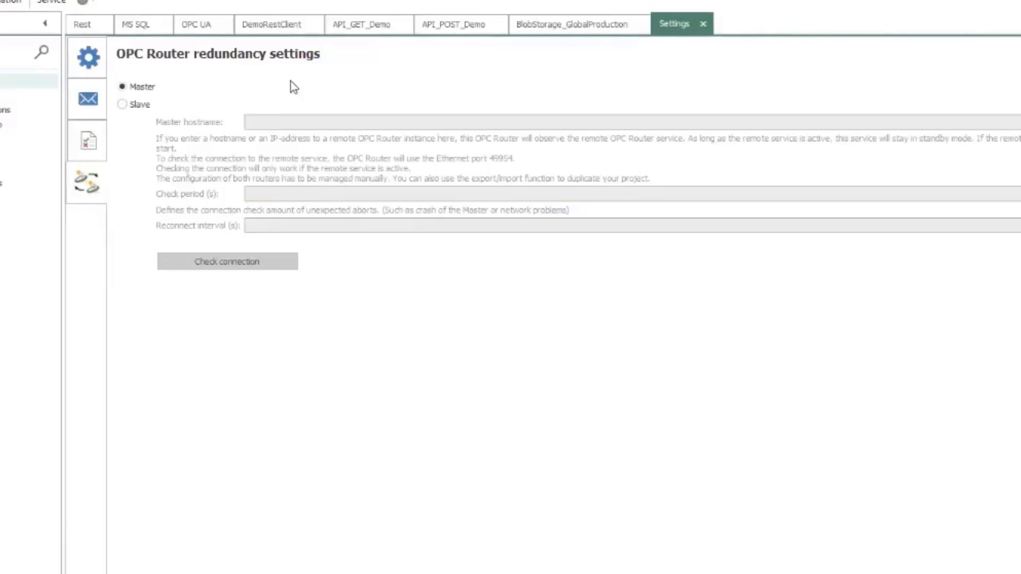
Select the Slave redundancy role, close Settings, and open DemoUAServer's OPC UA access data
click(151, 104)
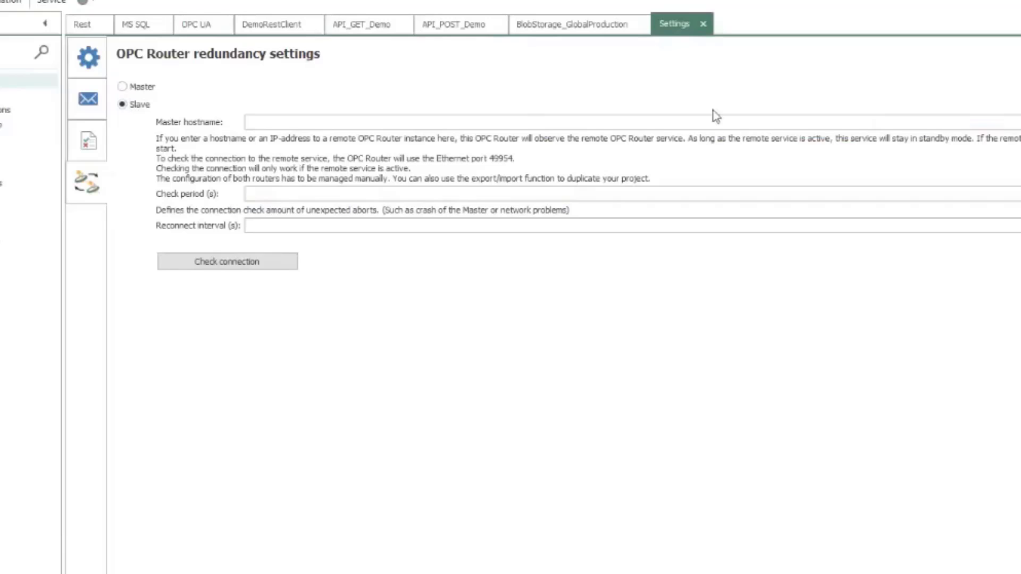
click(704, 24)
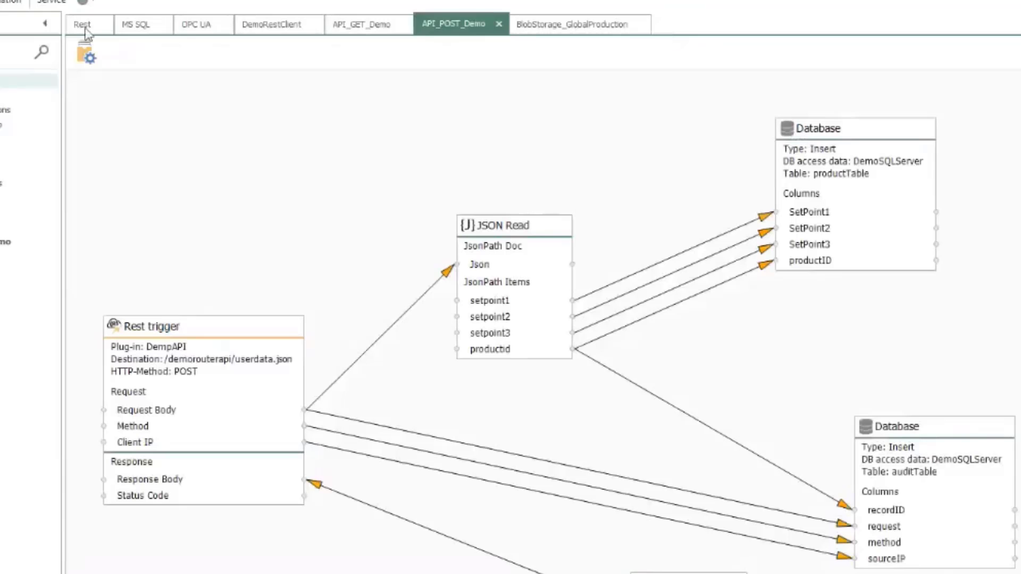
click(179, 26)
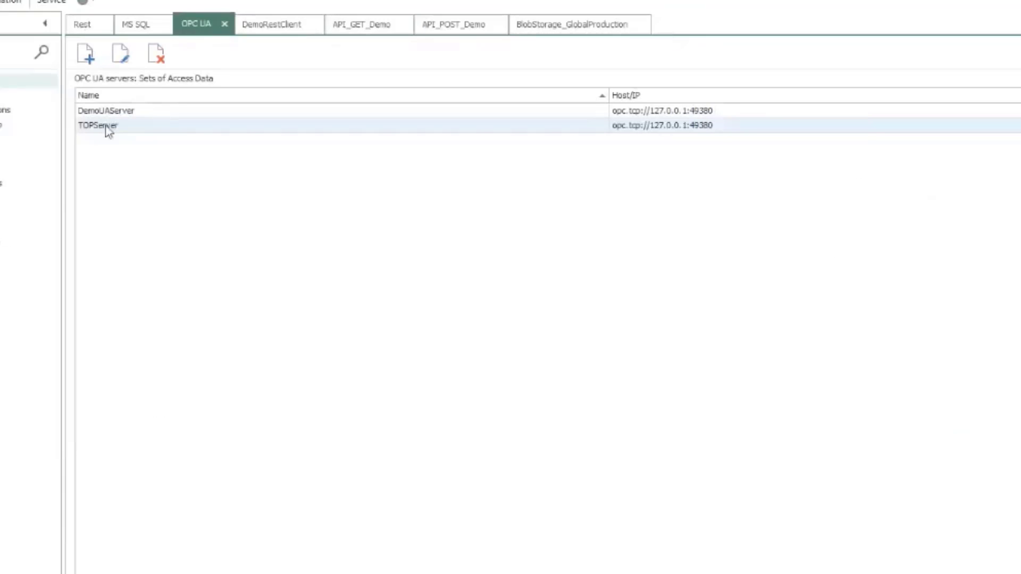
click(121, 113)
double_click(122, 114)
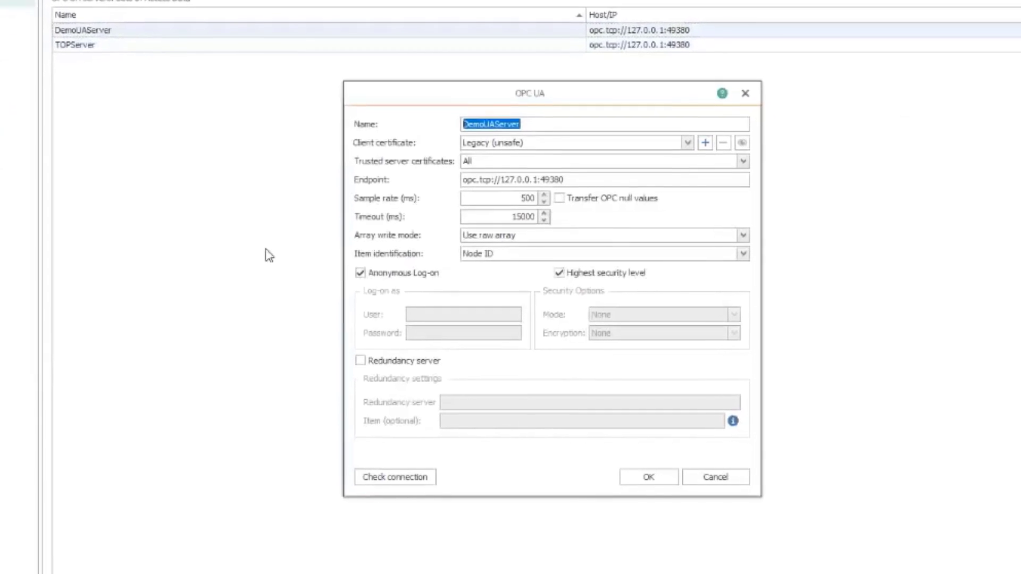